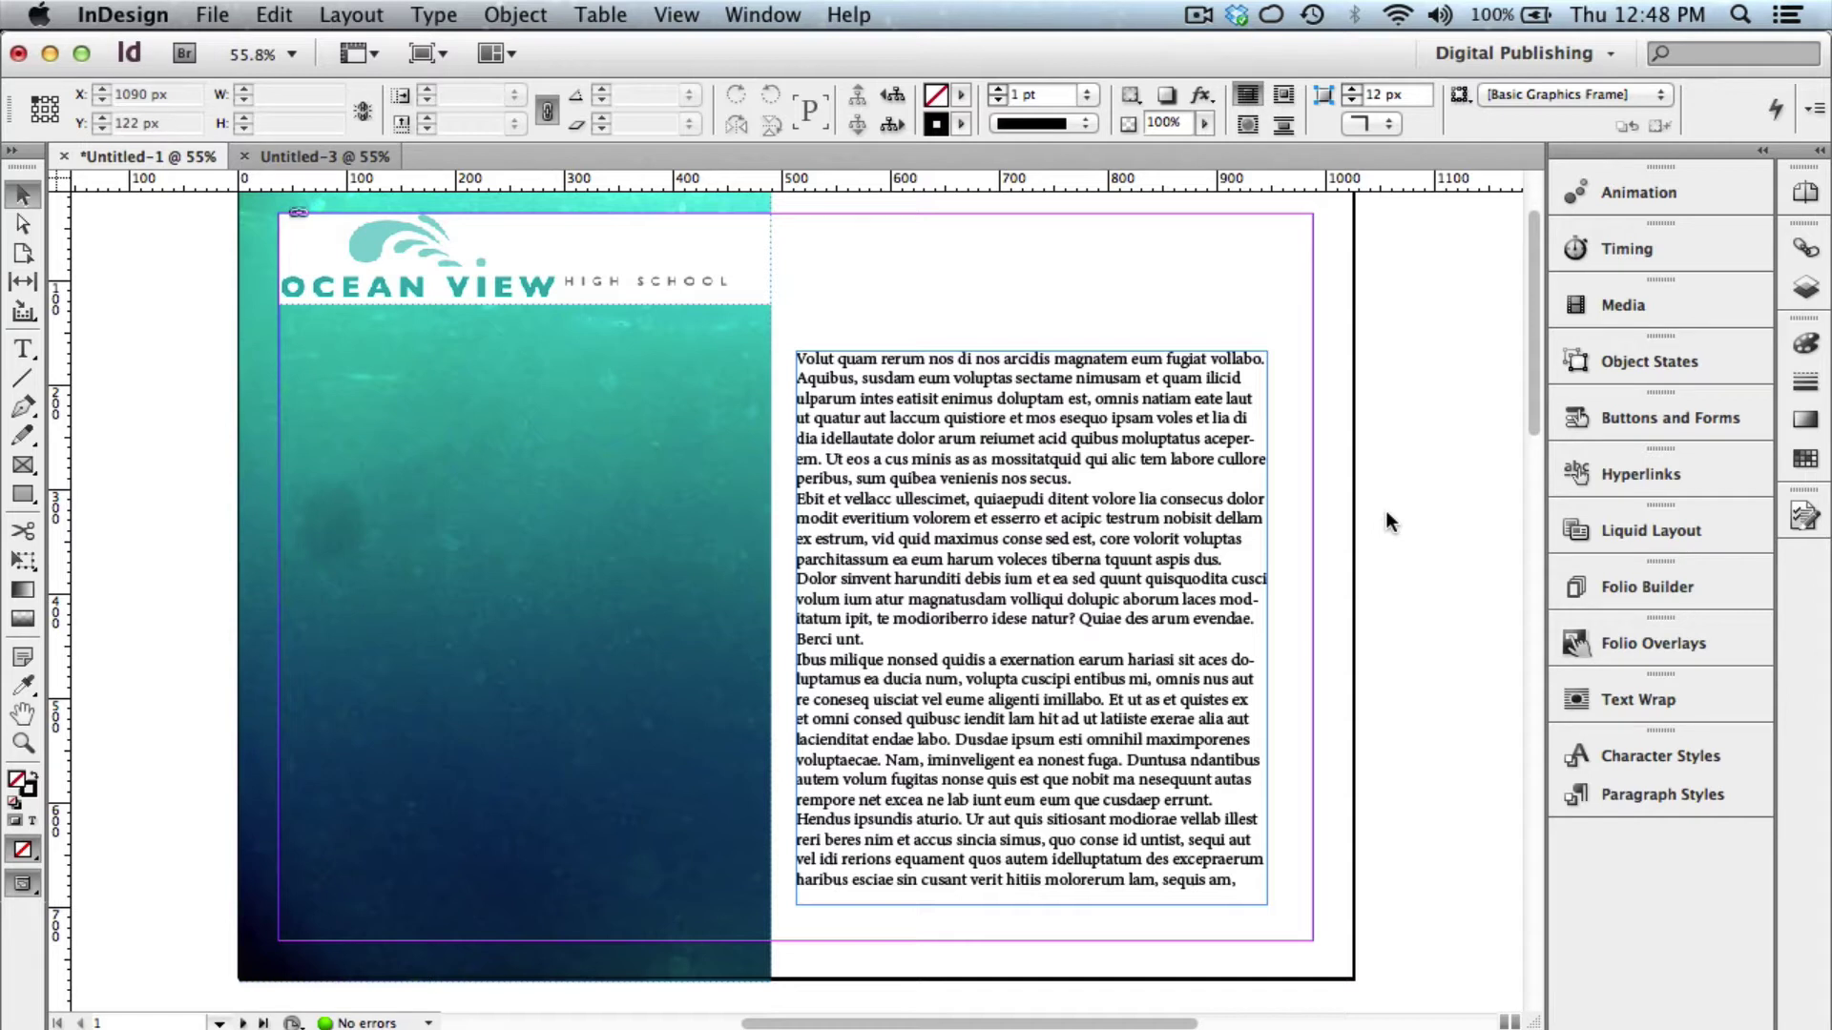
Deselect the current object on the Ocean View page.
click(1385, 511)
Create a new iPad-sized document with Digital Publishing intent and no primary text frame.
click(225, 19)
mouse_move(237, 49)
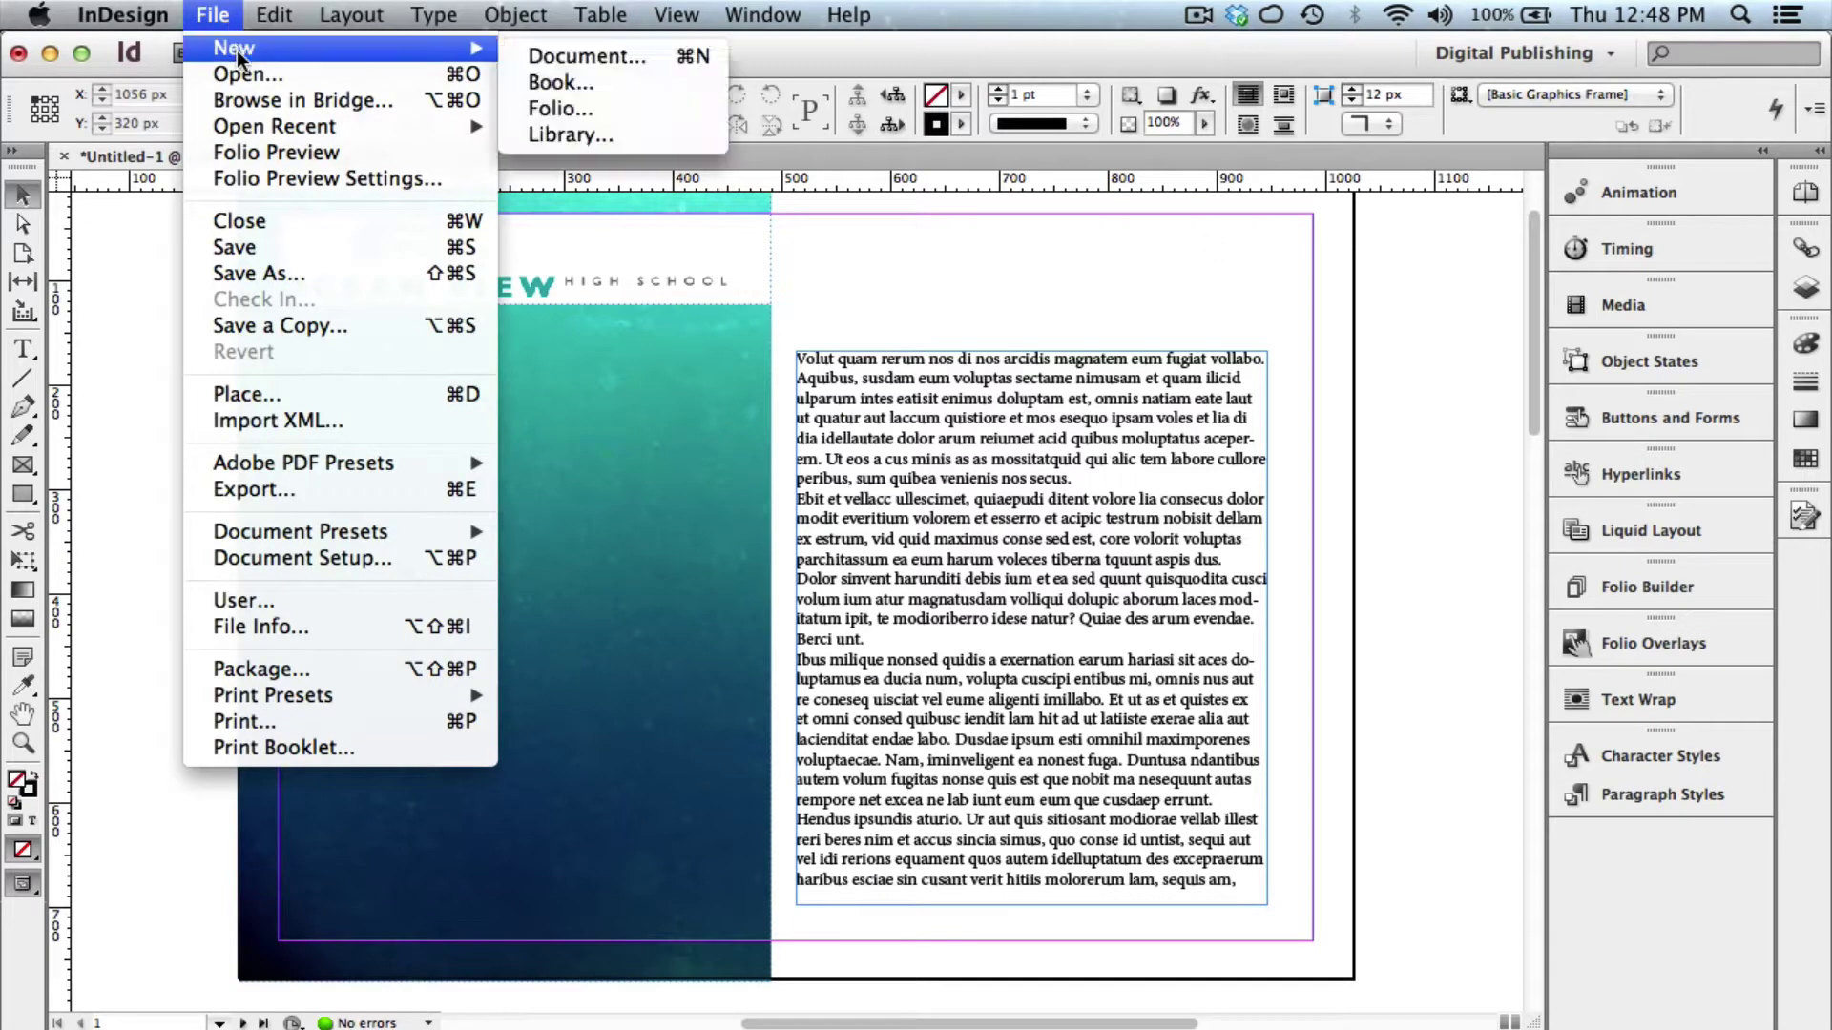
click(542, 56)
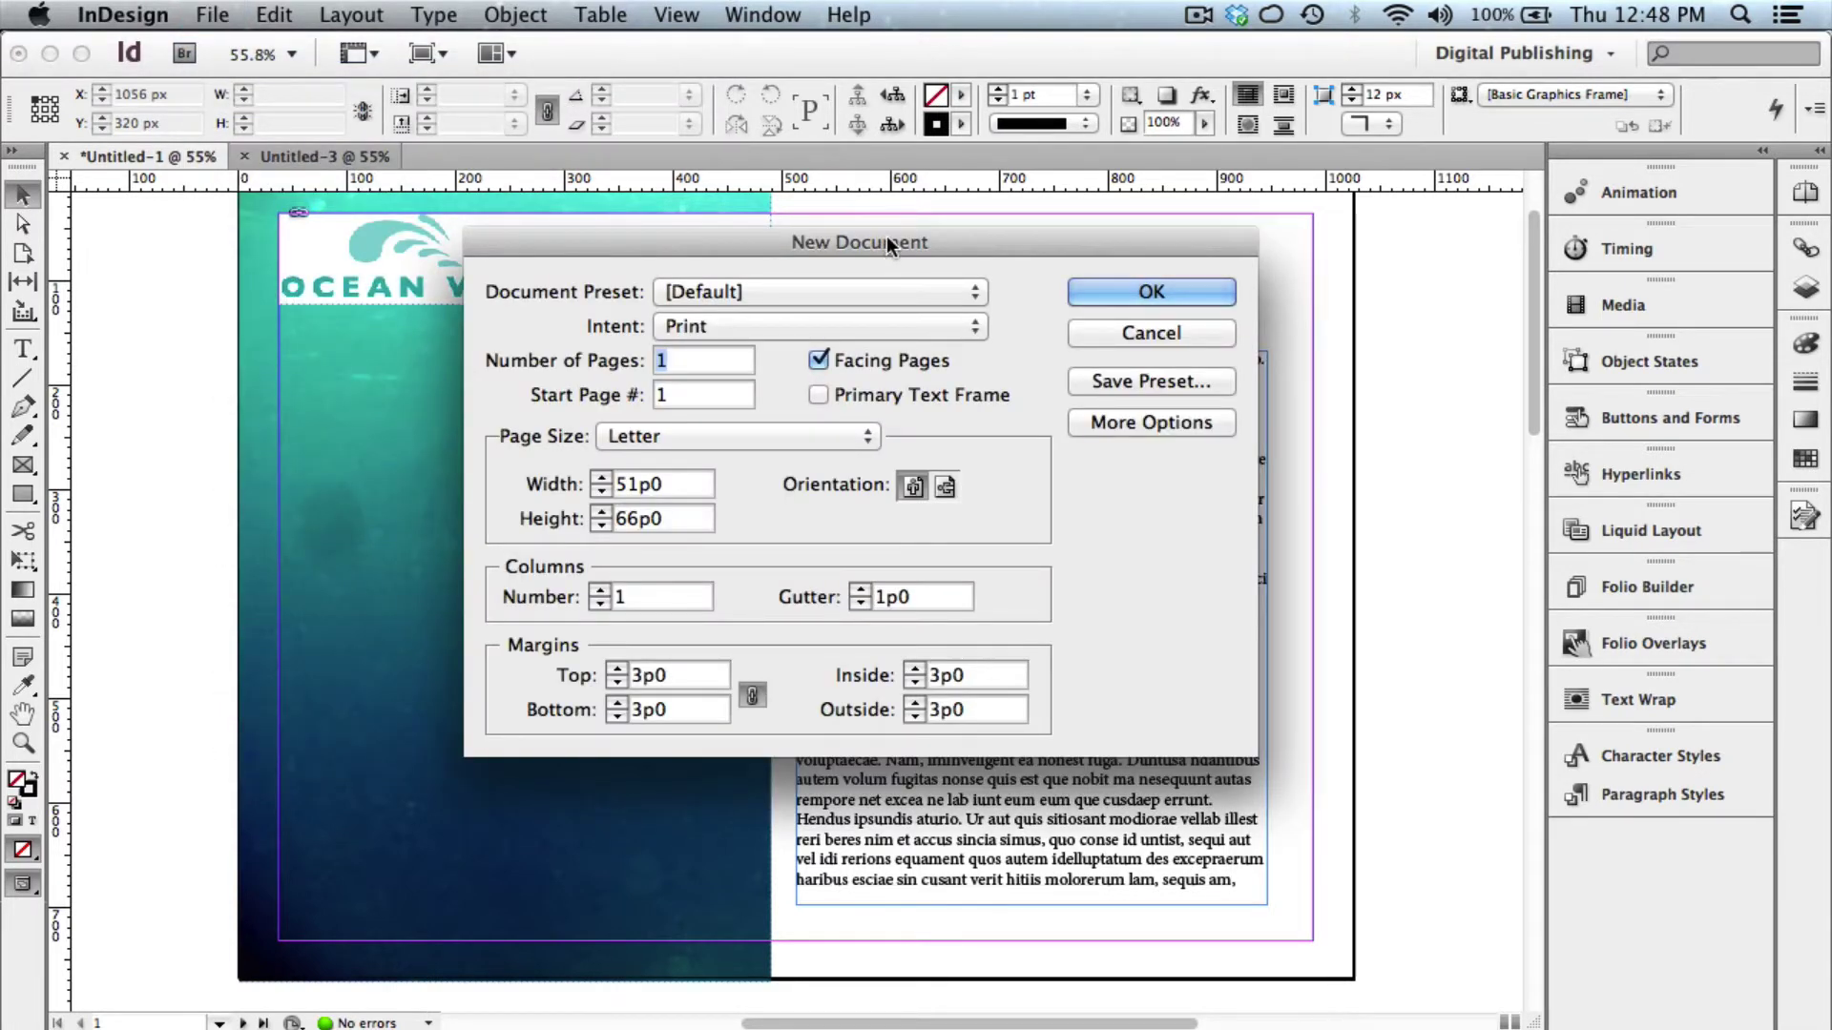
drag(886, 237, 801, 191)
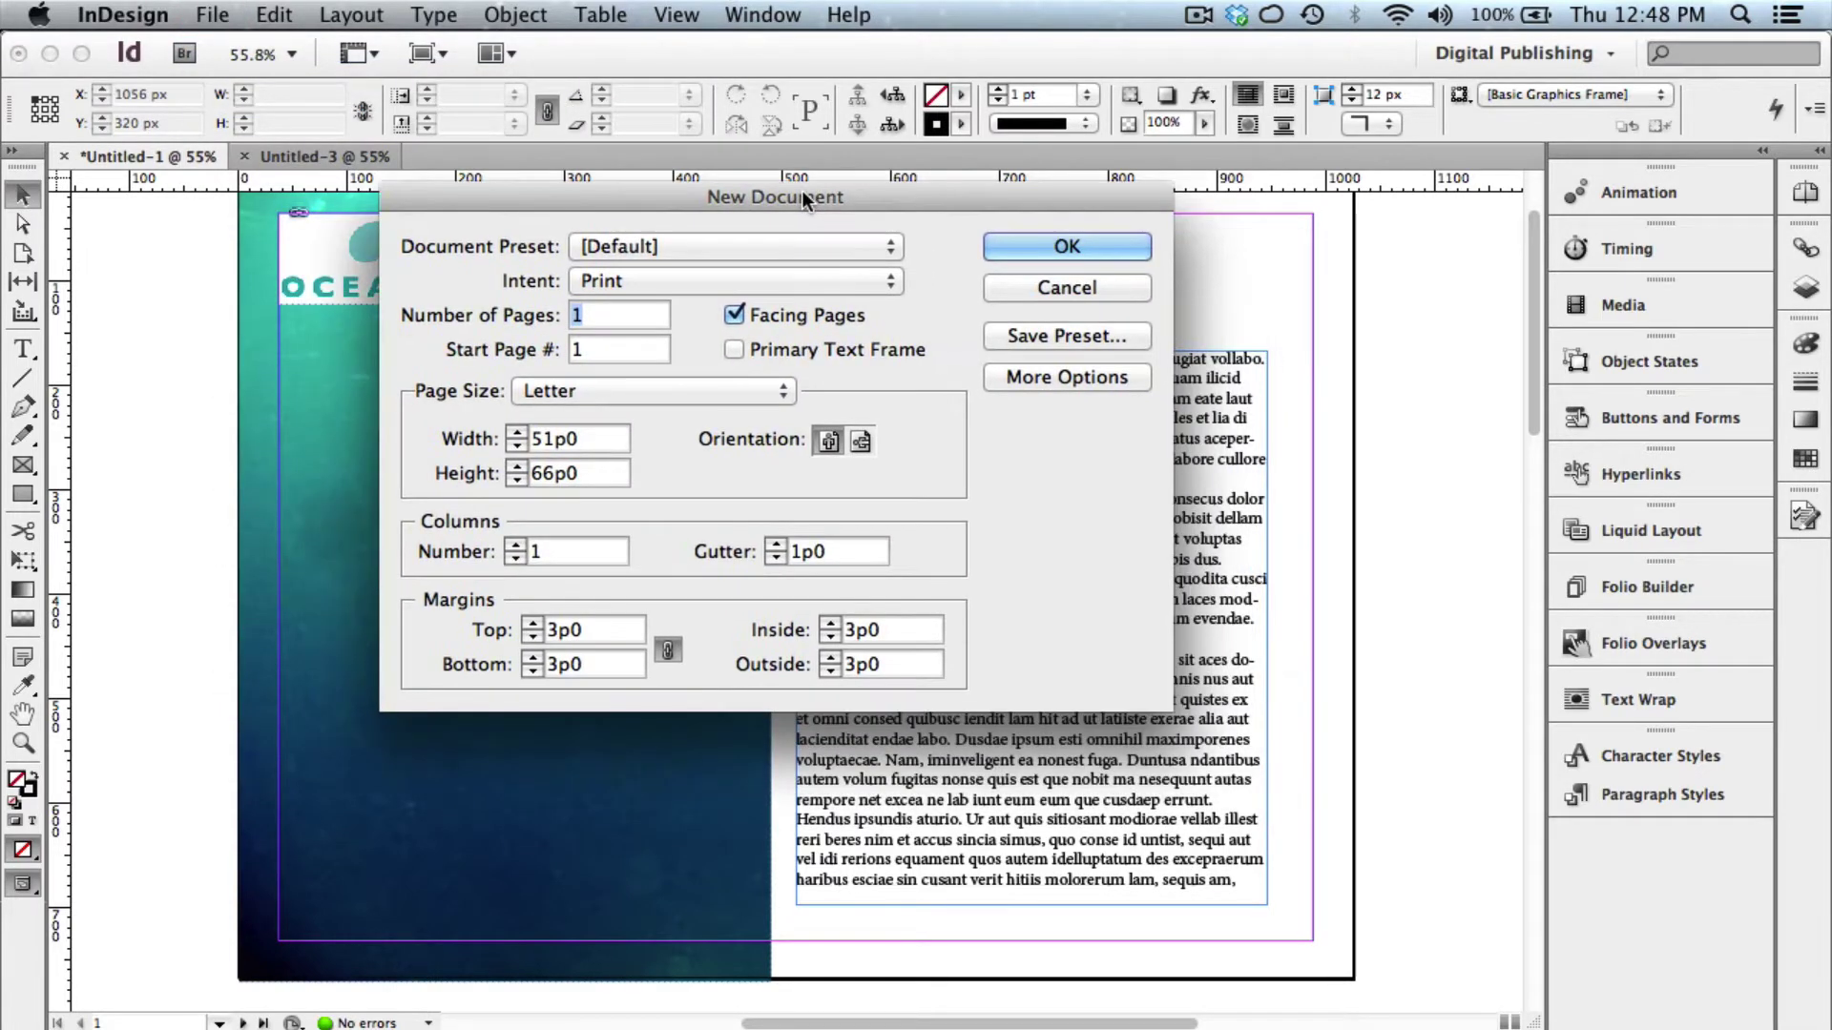
click(616, 281)
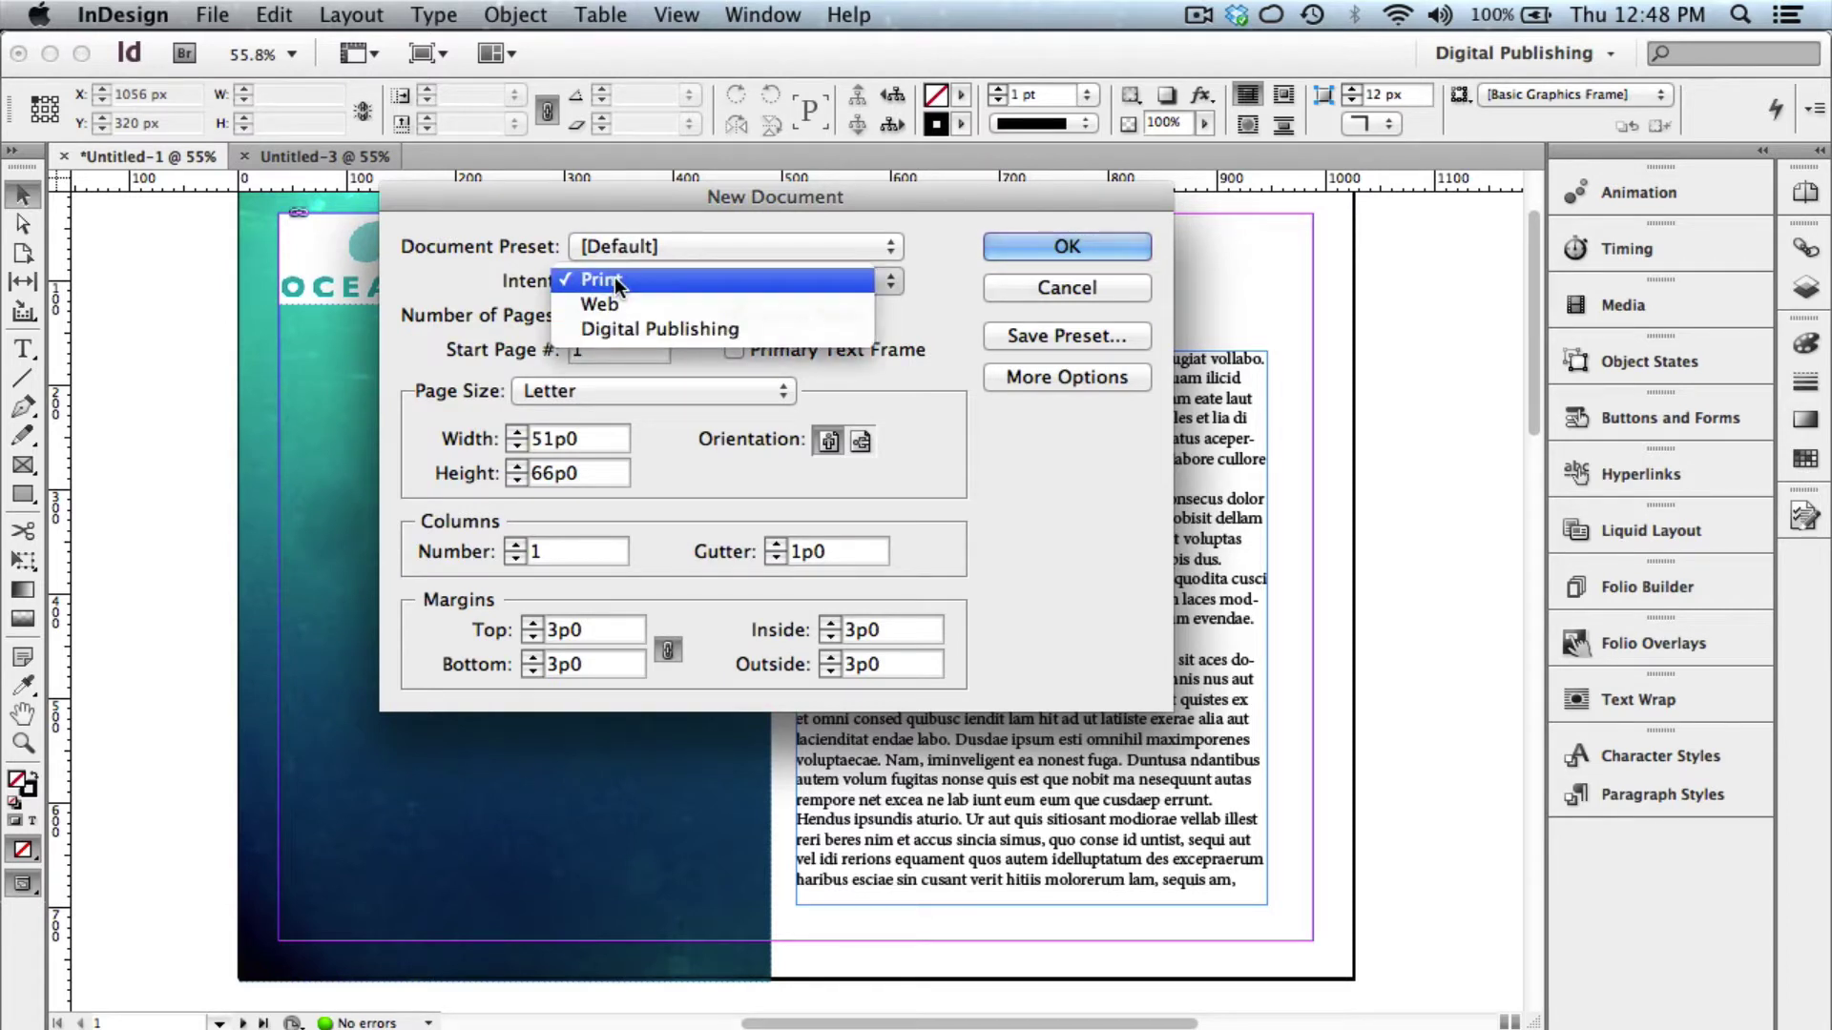
click(617, 329)
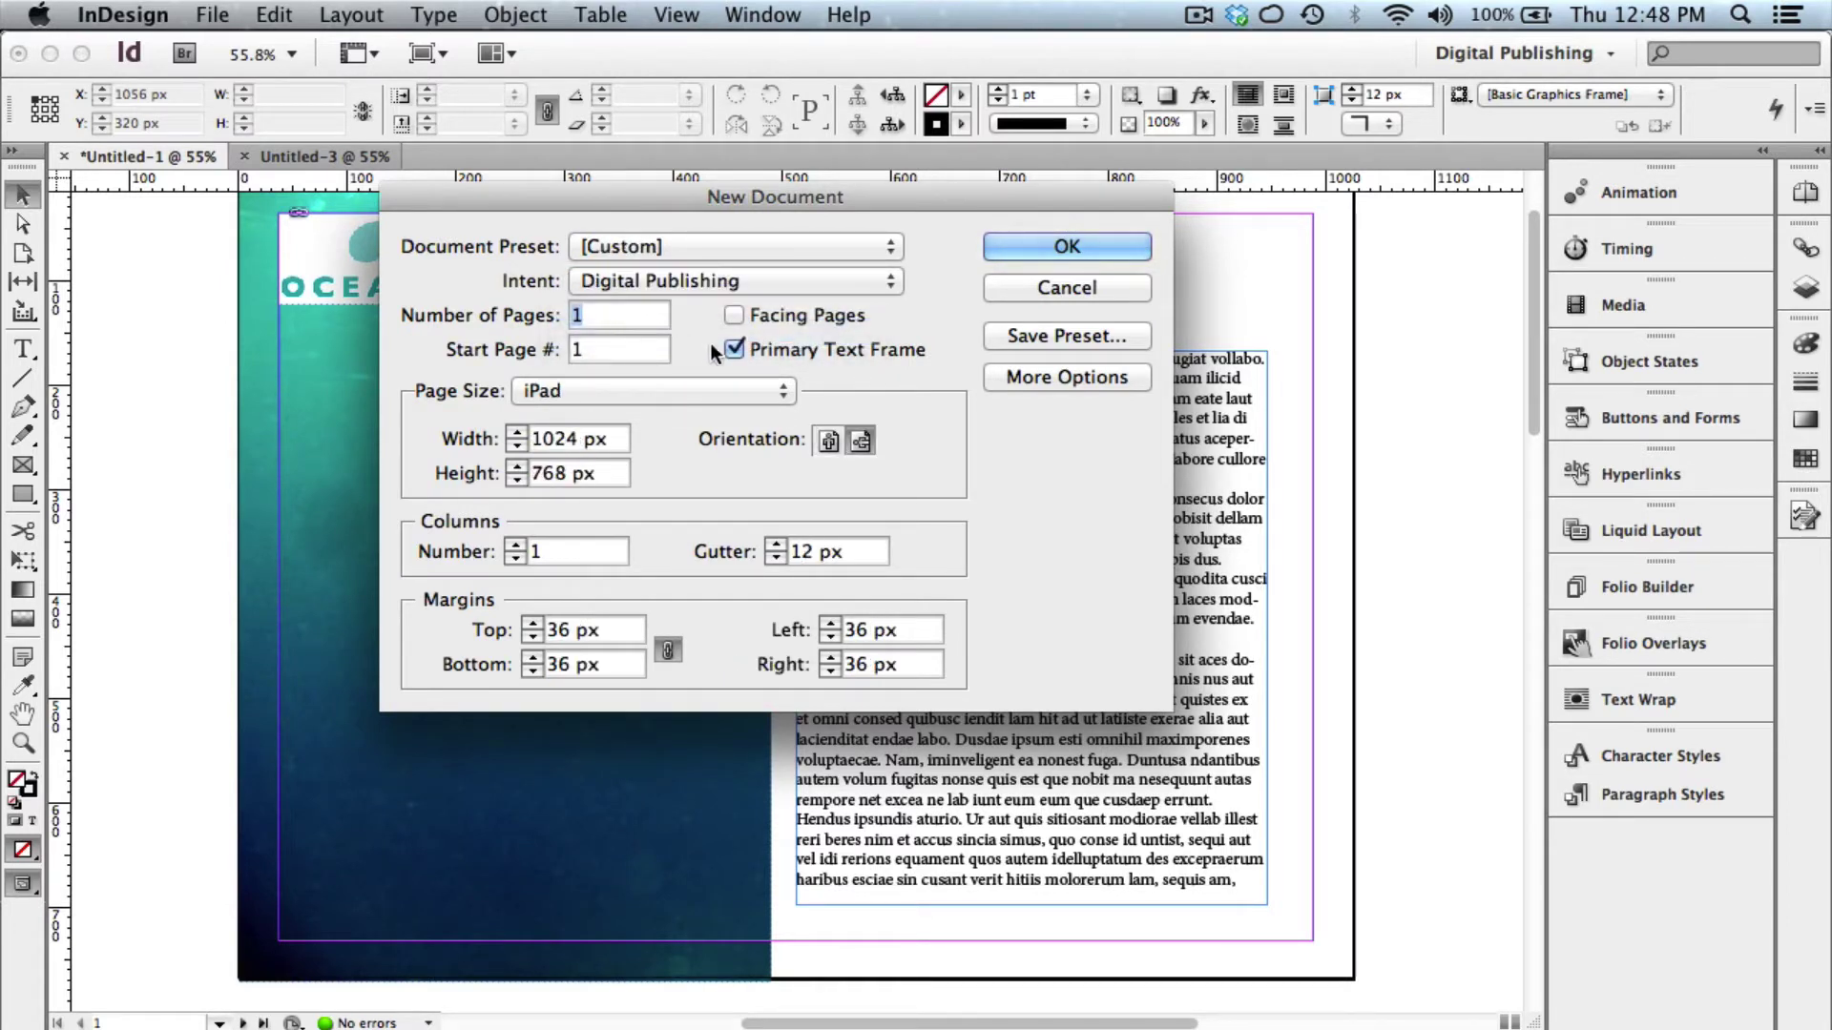
click(690, 399)
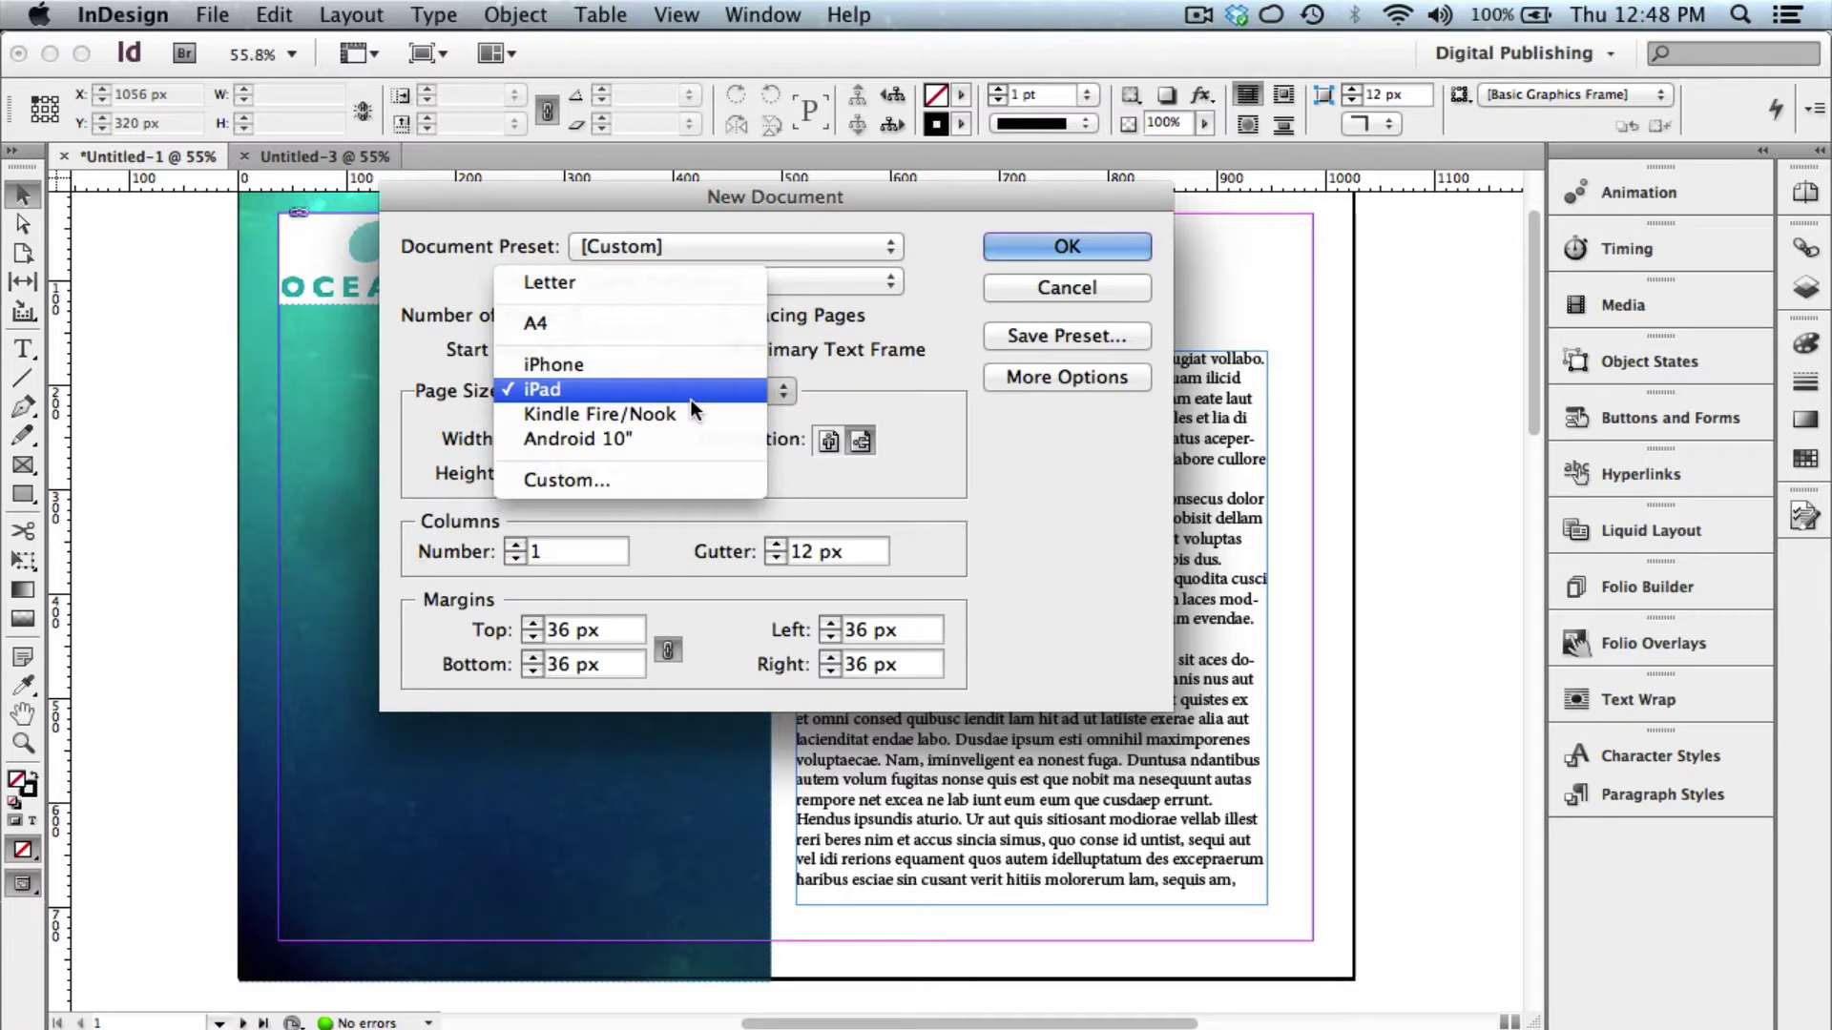
click(535, 392)
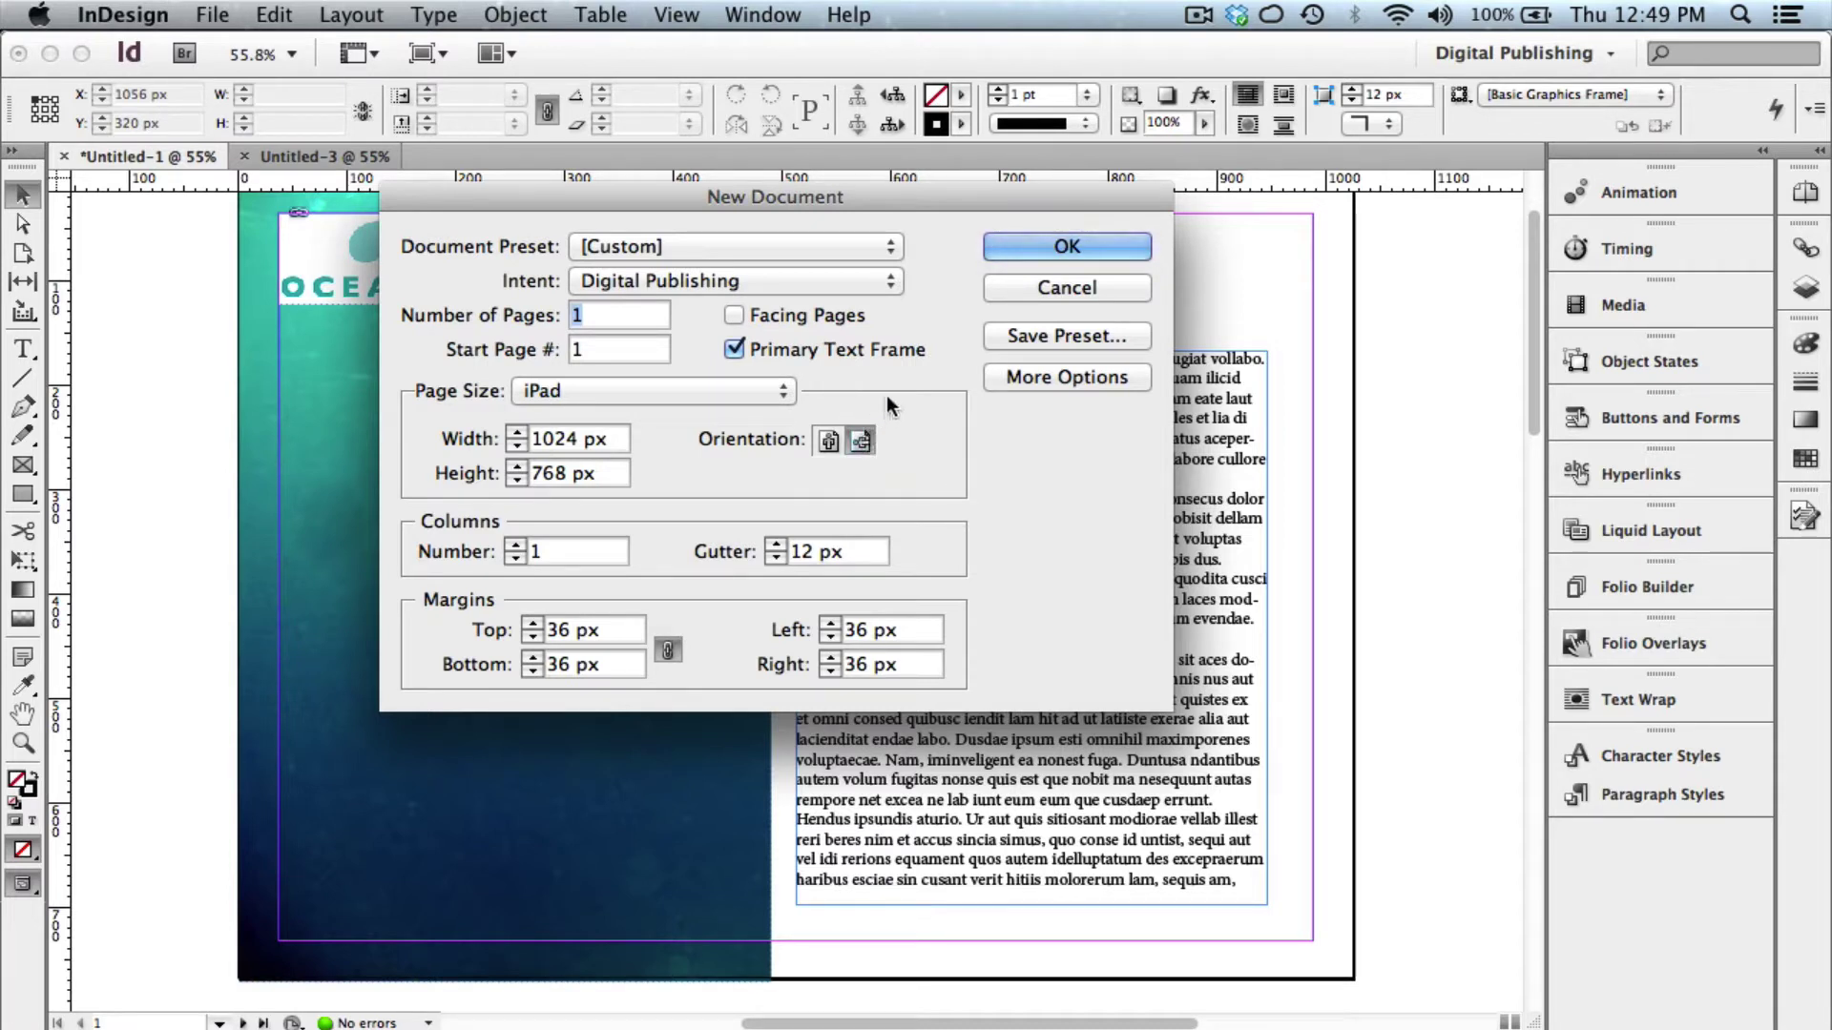
click(735, 349)
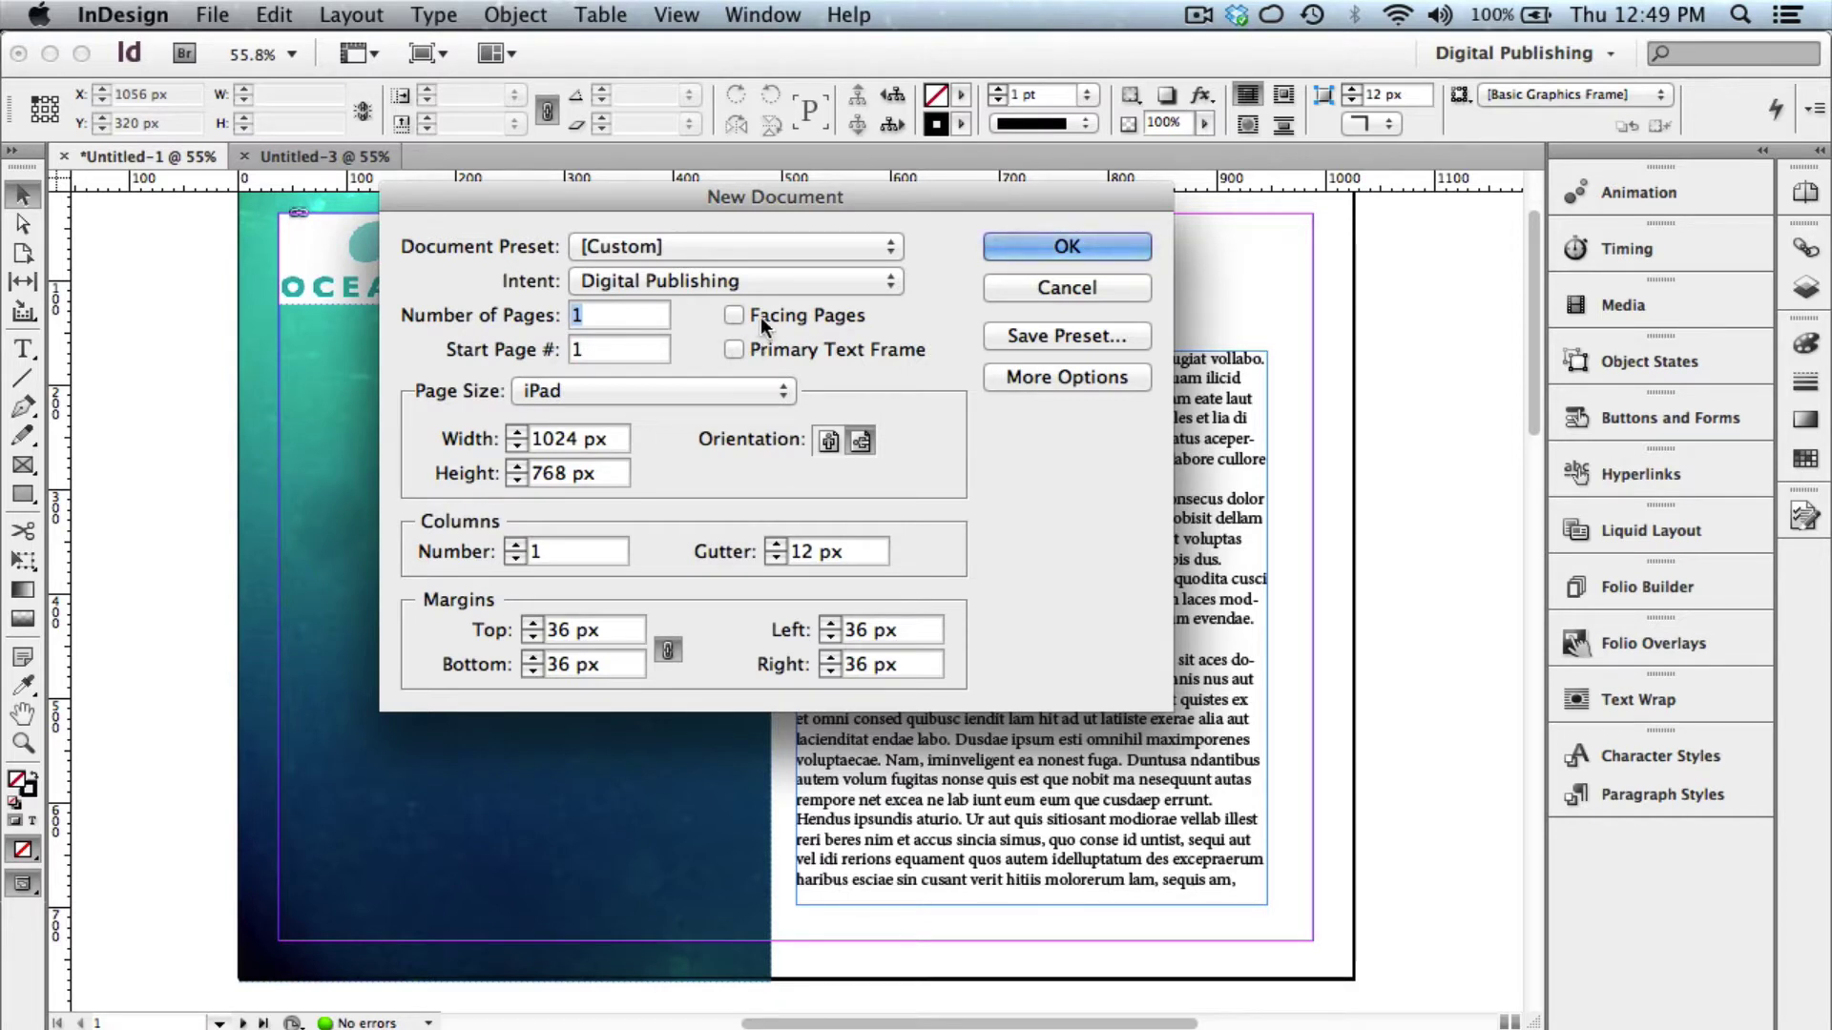
click(1077, 245)
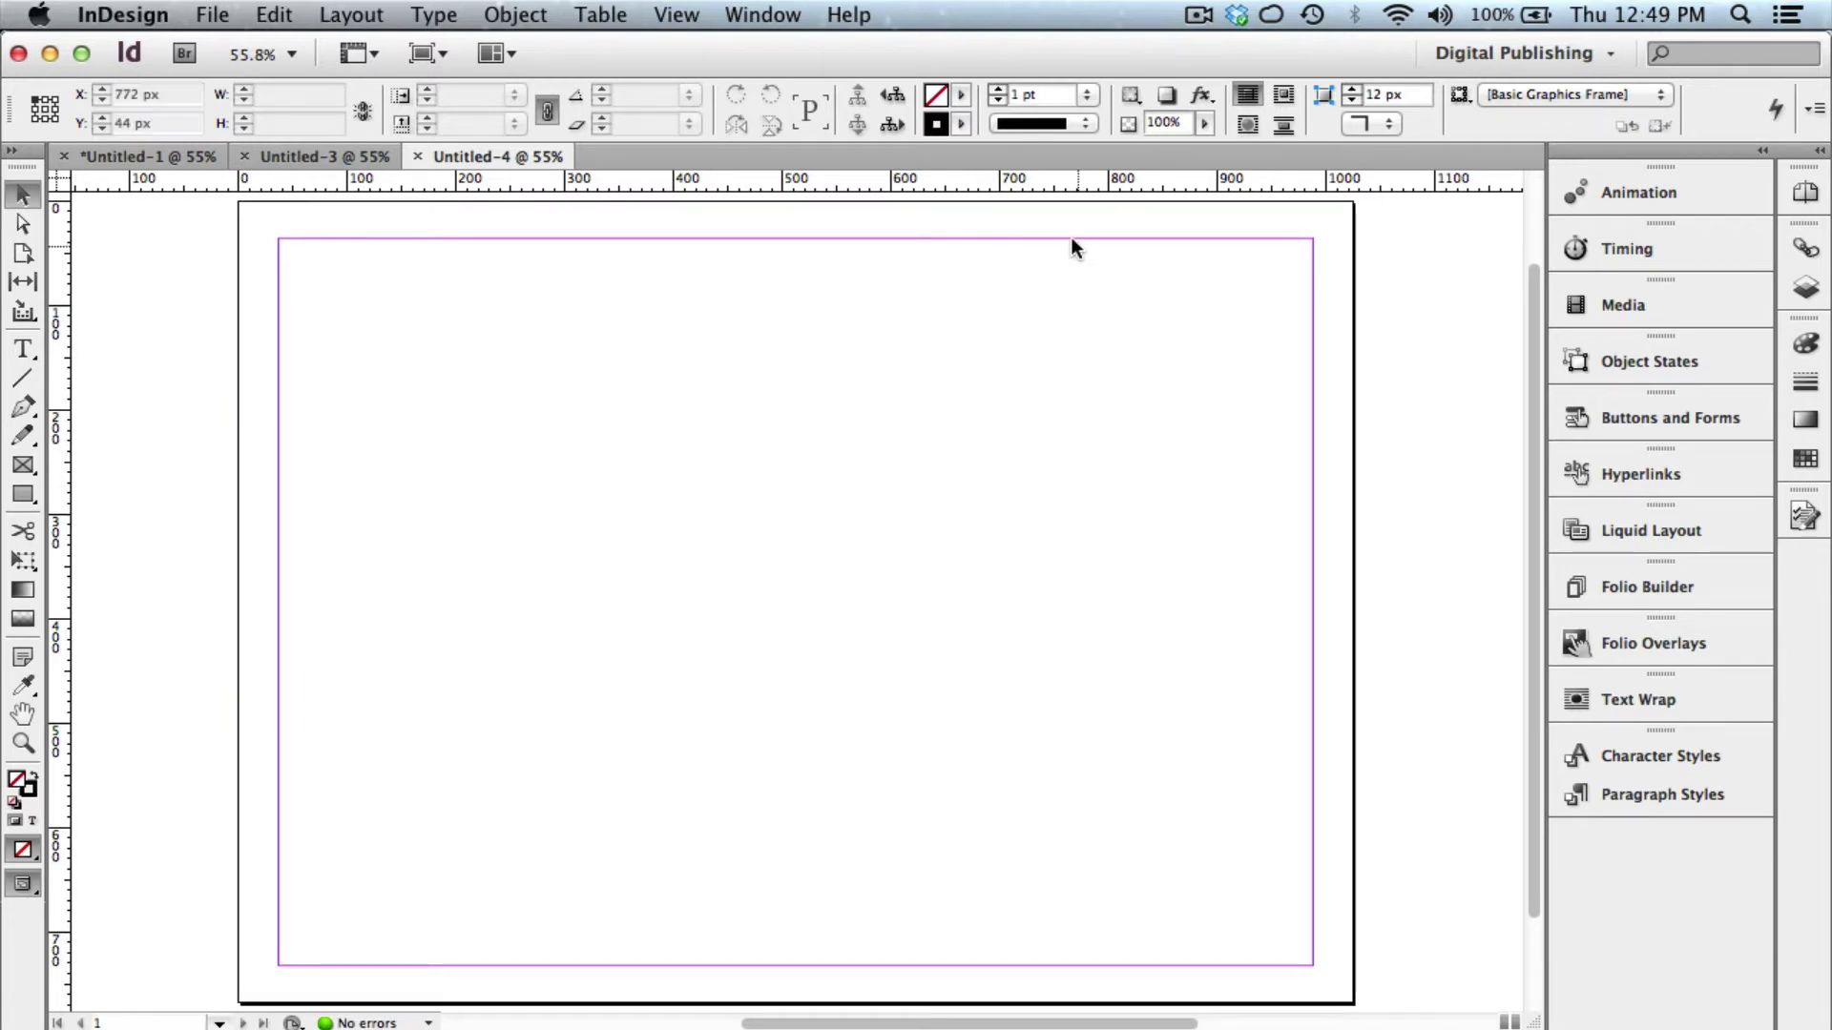
Switch back to Untitled-1 and show the Pages panel.
click(166, 154)
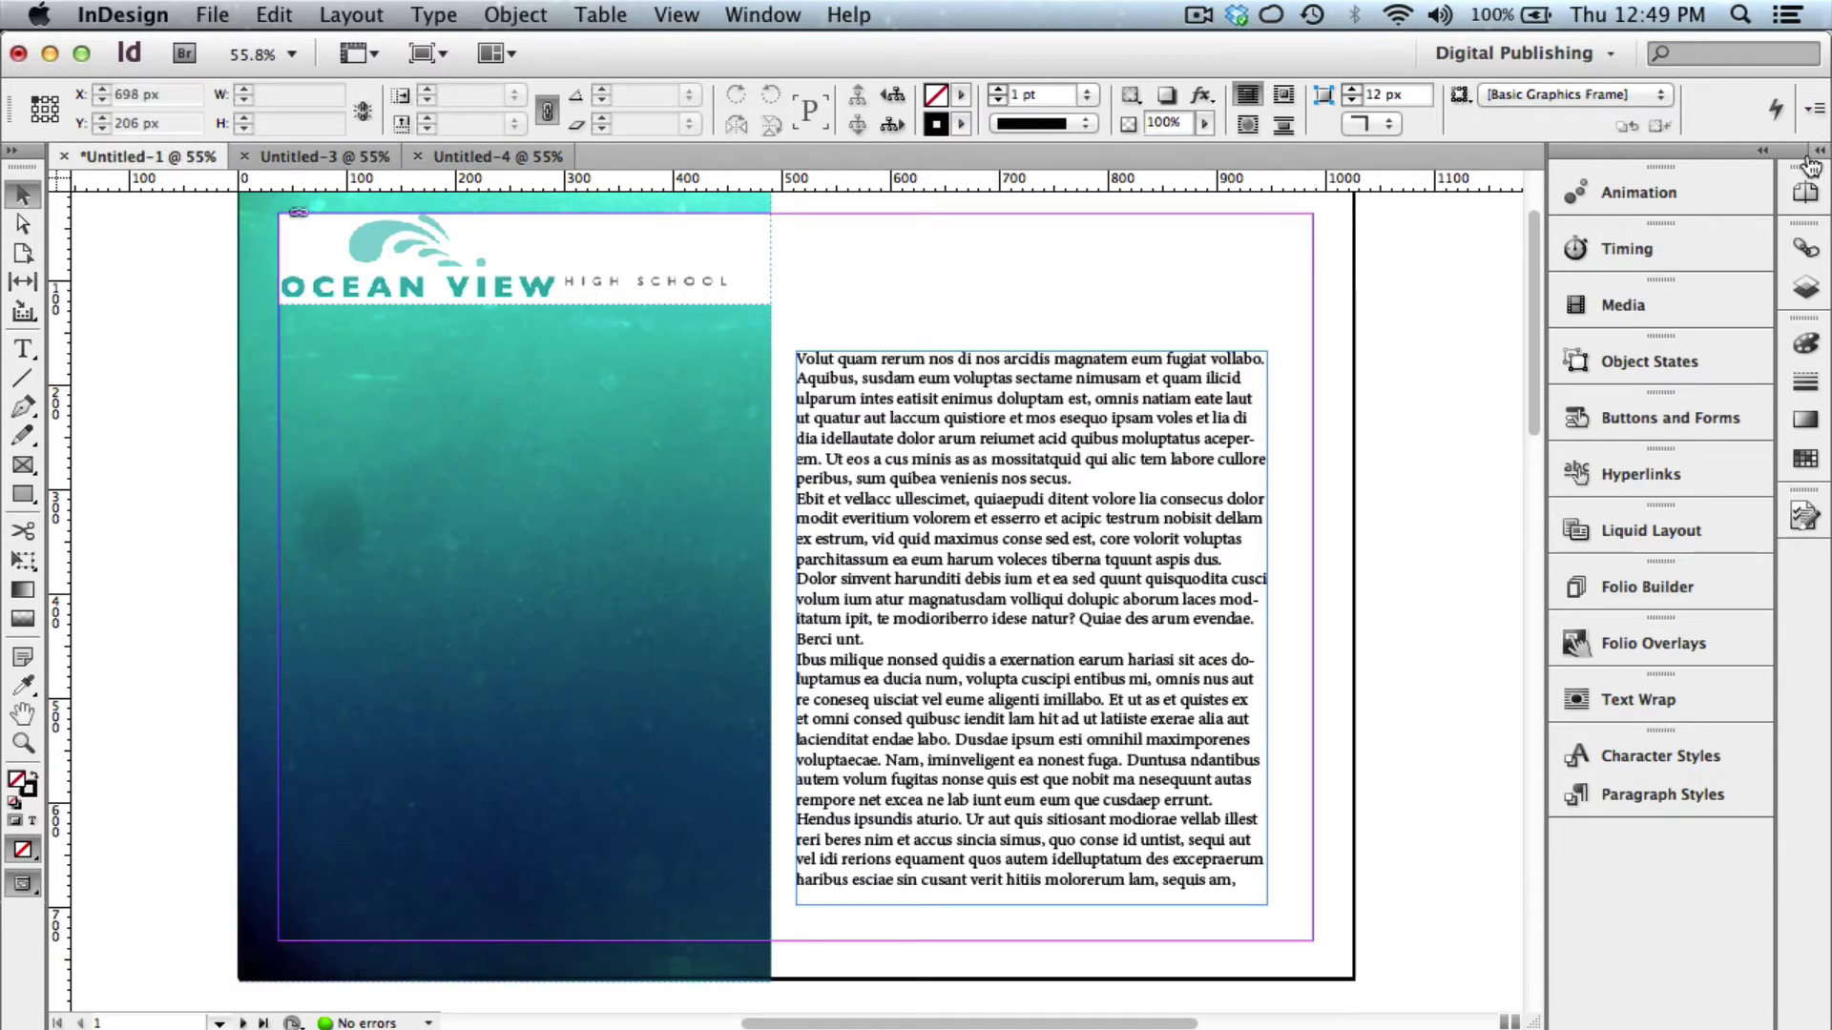
click(760, 14)
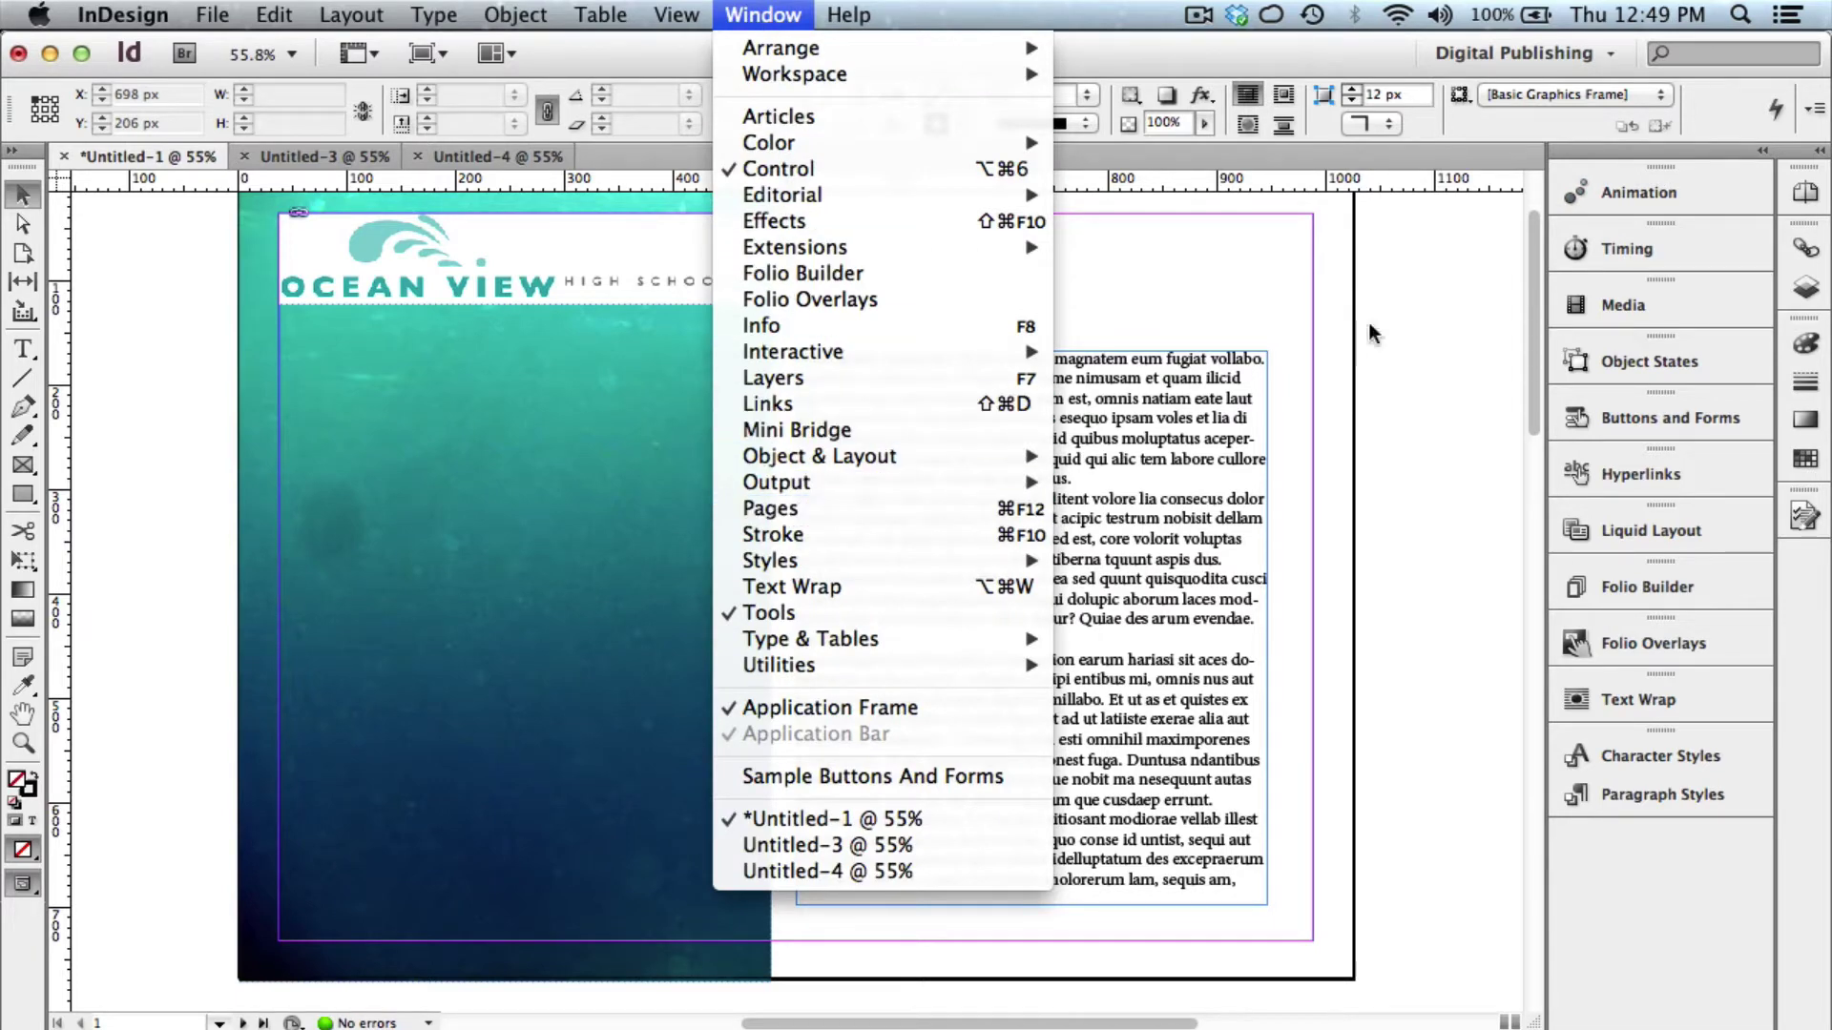
click(1803, 196)
click(1804, 196)
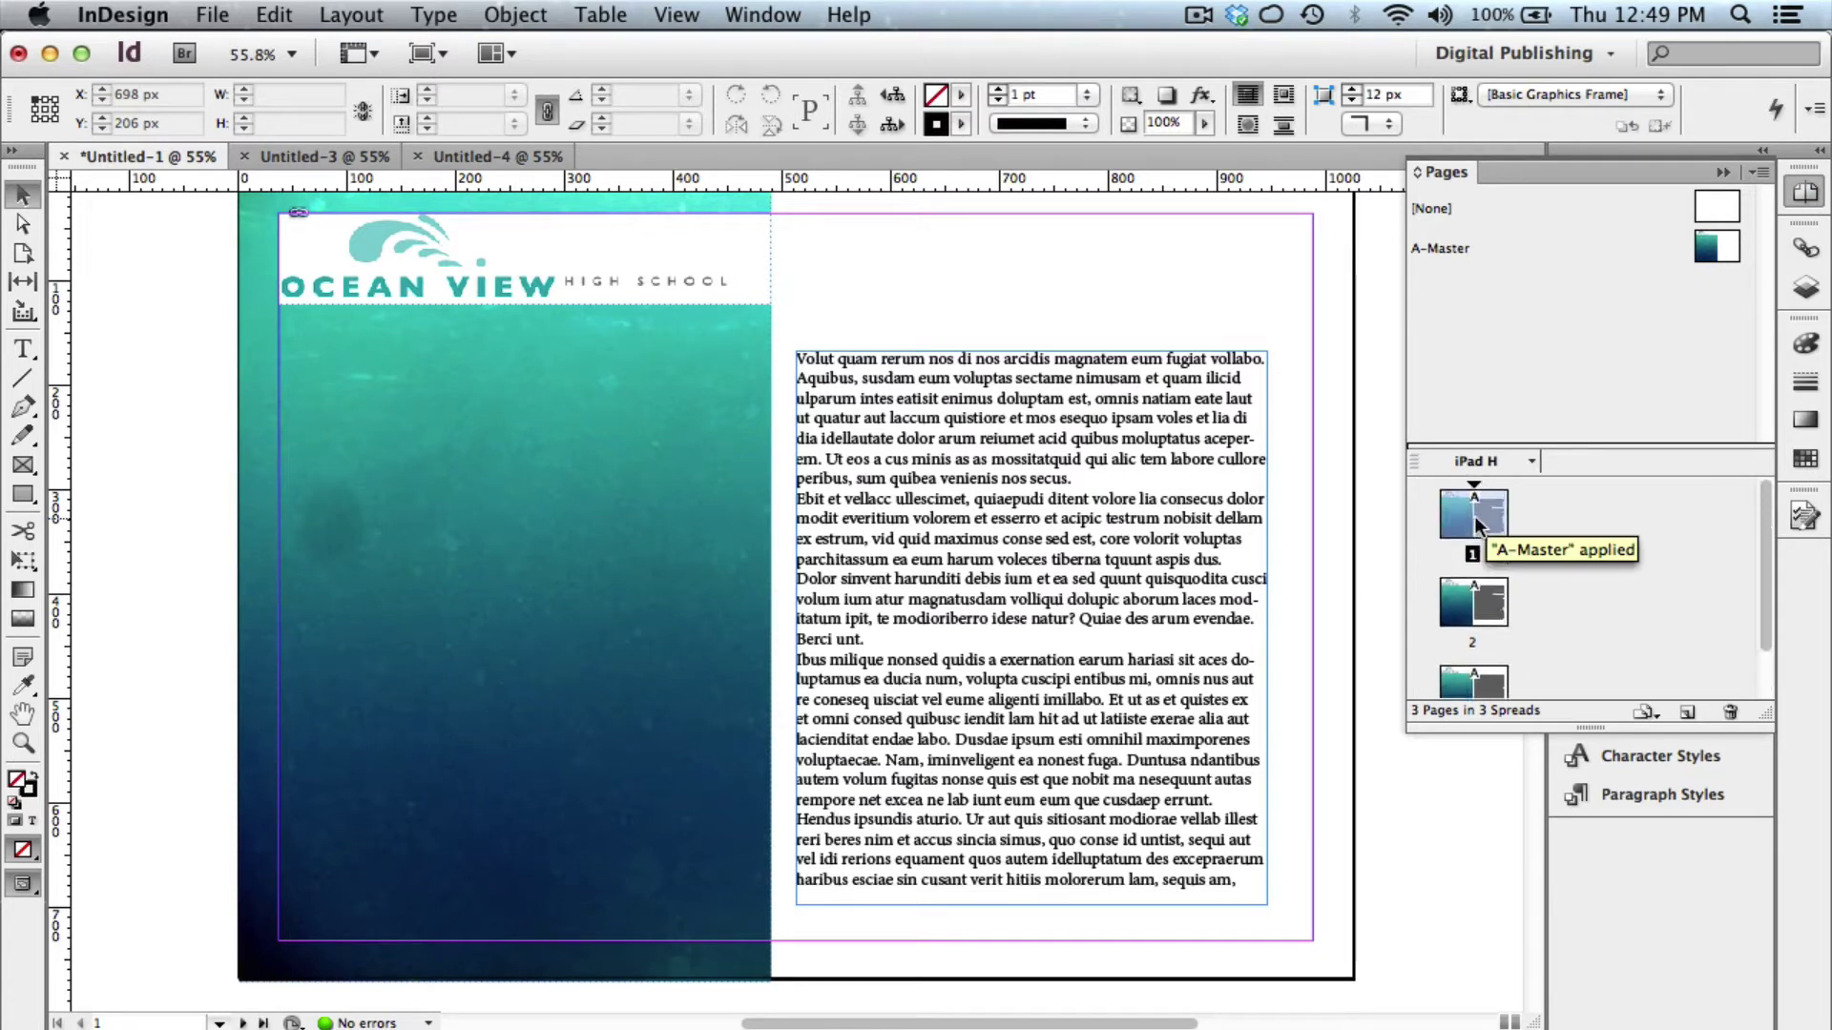
Open the A-Master master page and select its ocean background and Ocean View header frames.
double_click(1714, 259)
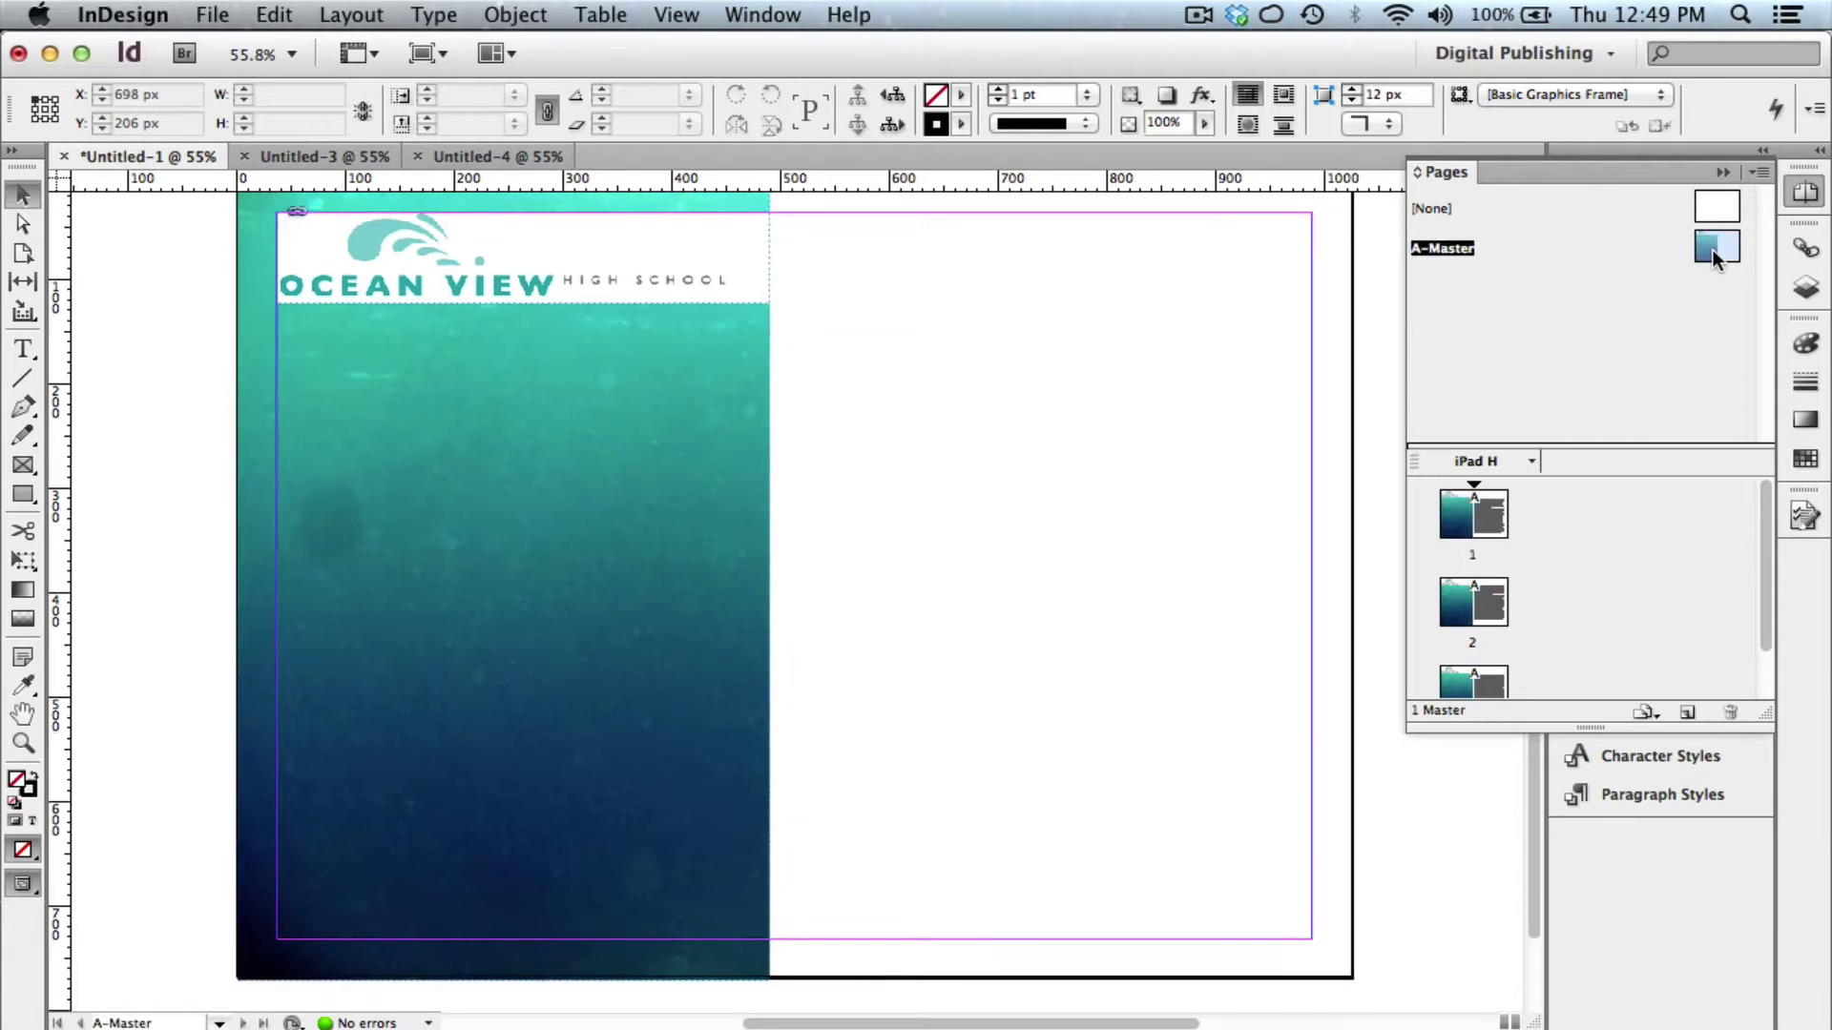
click(505, 584)
click(522, 256)
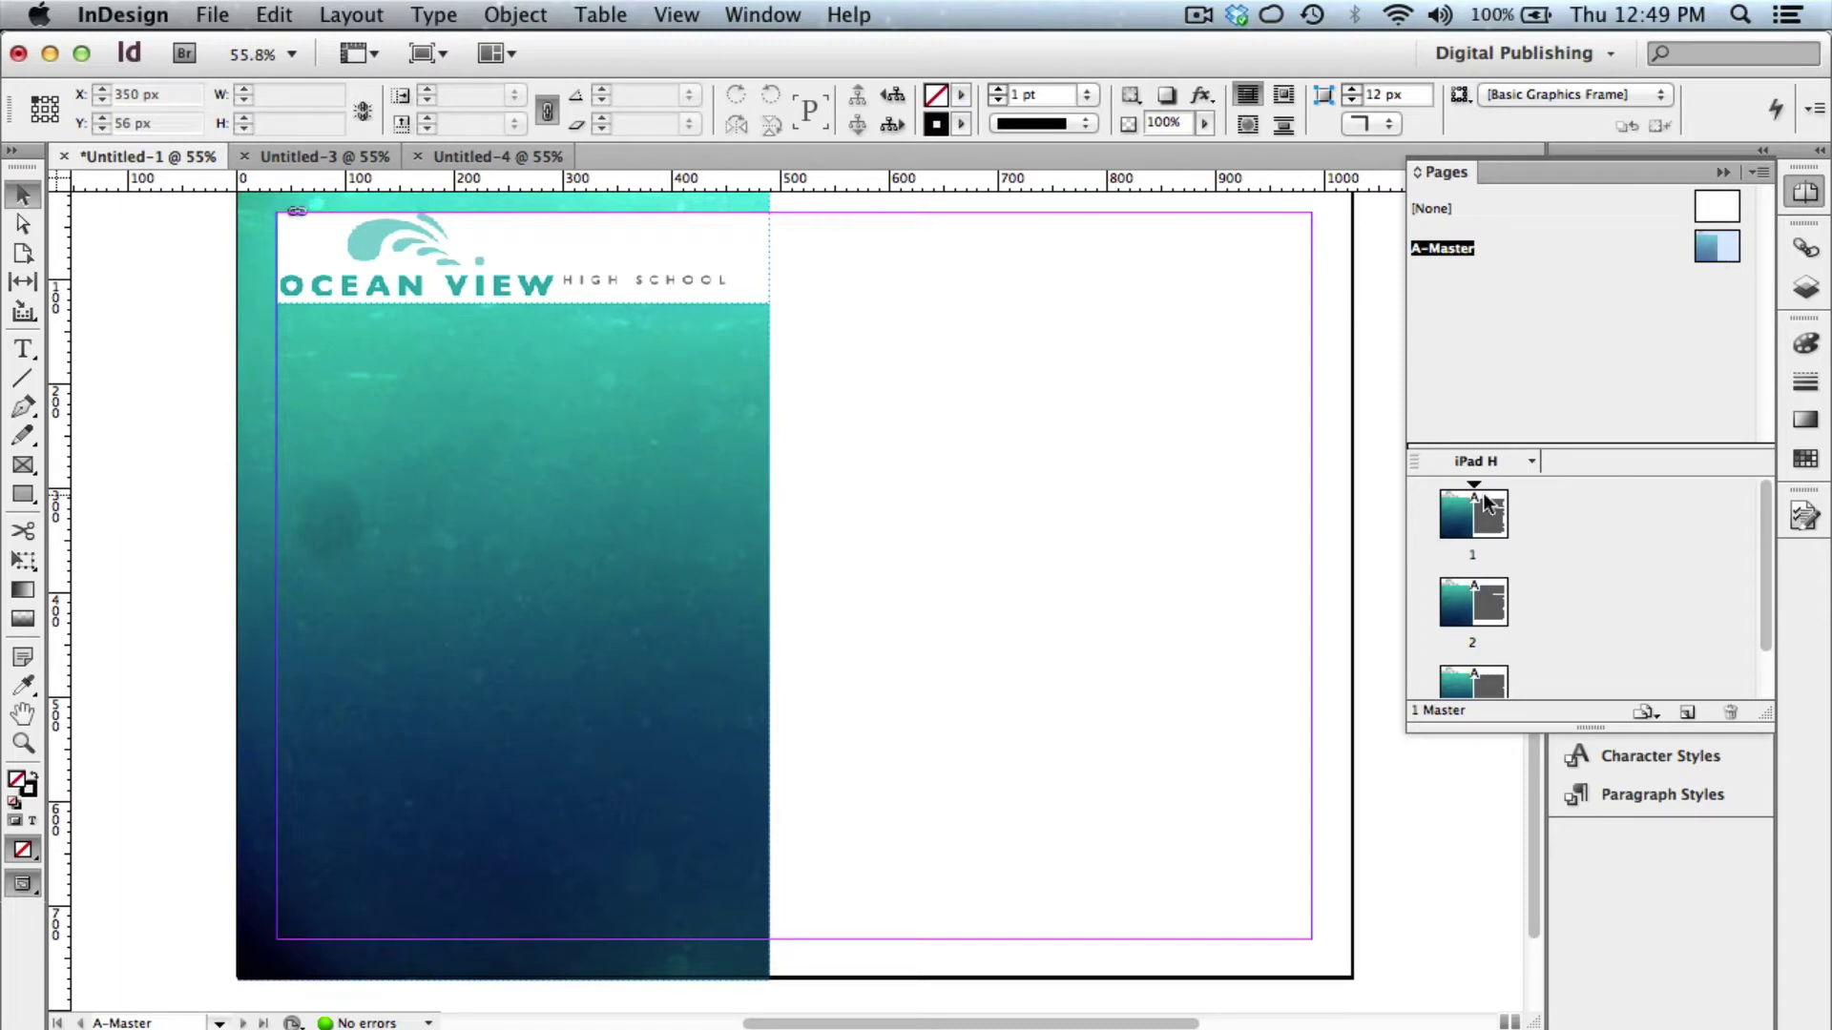
scroll(1584, 591, down, 1)
scroll(1584, 592, up, 1)
Place fishy_tales.jpg in a large frame on page 1's left half, nudged slightly right.
double_click(1458, 530)
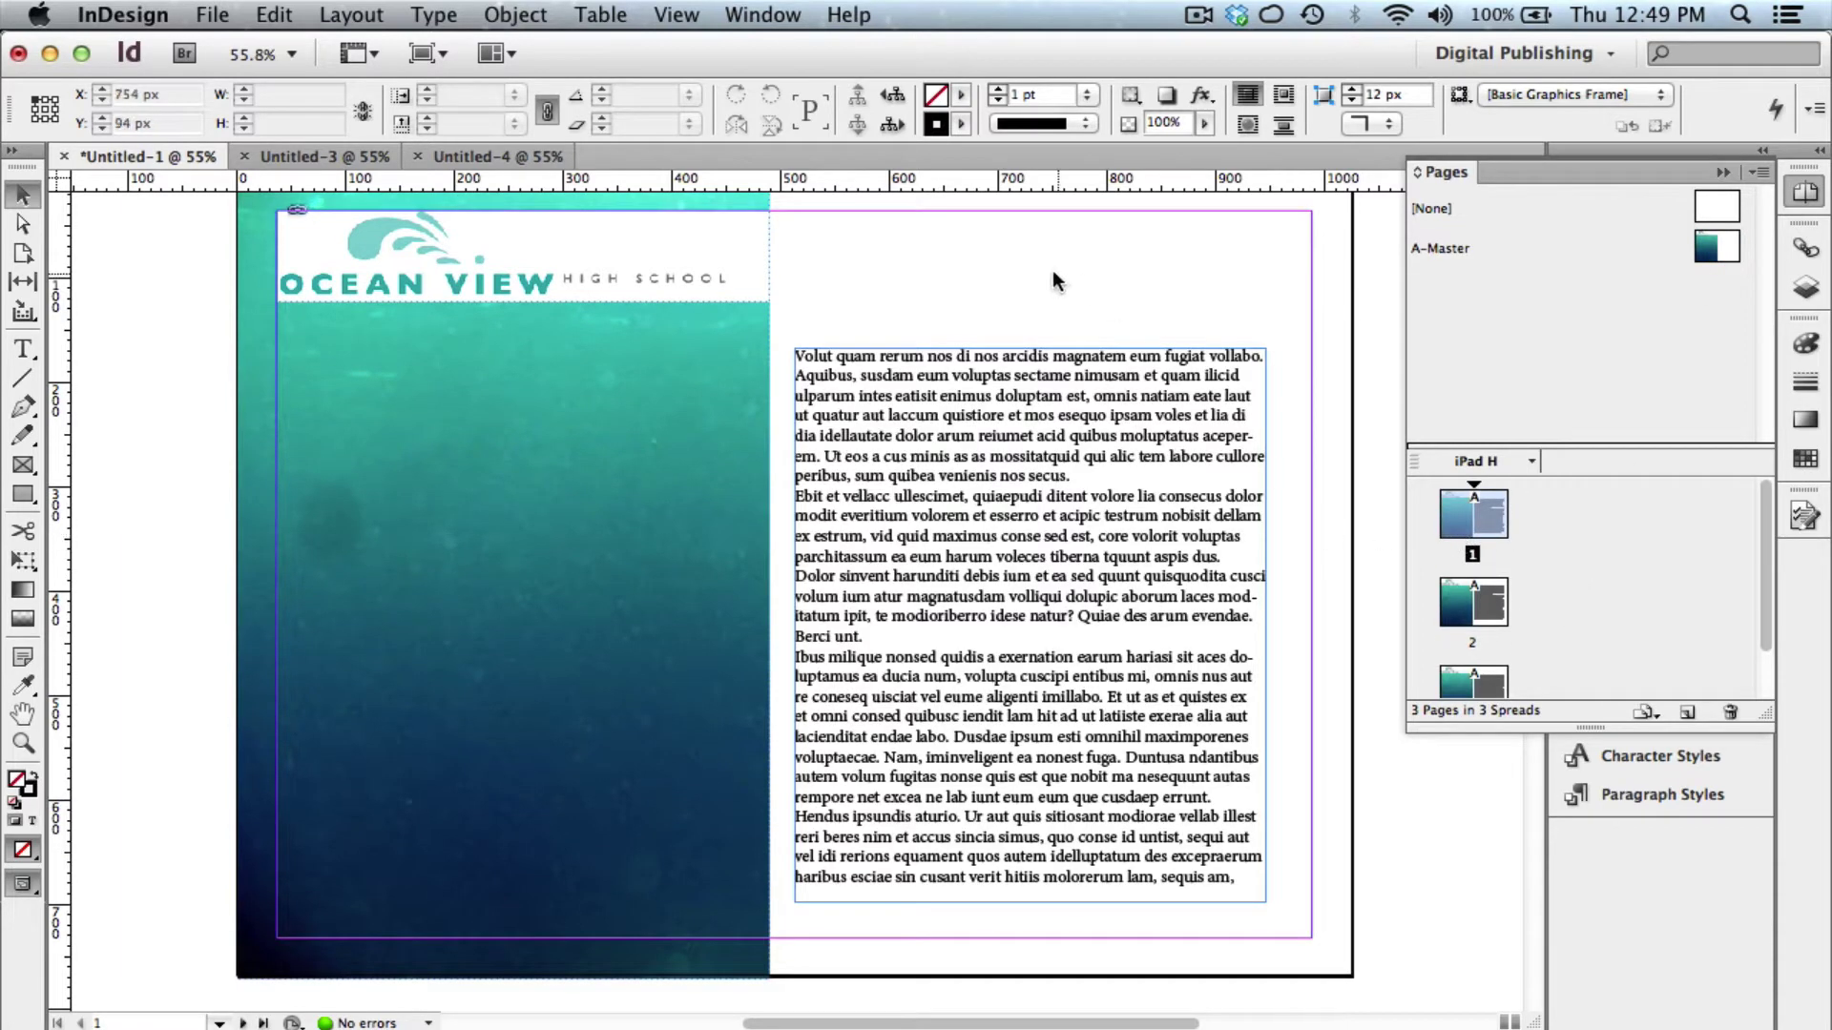
click(1052, 280)
click(216, 15)
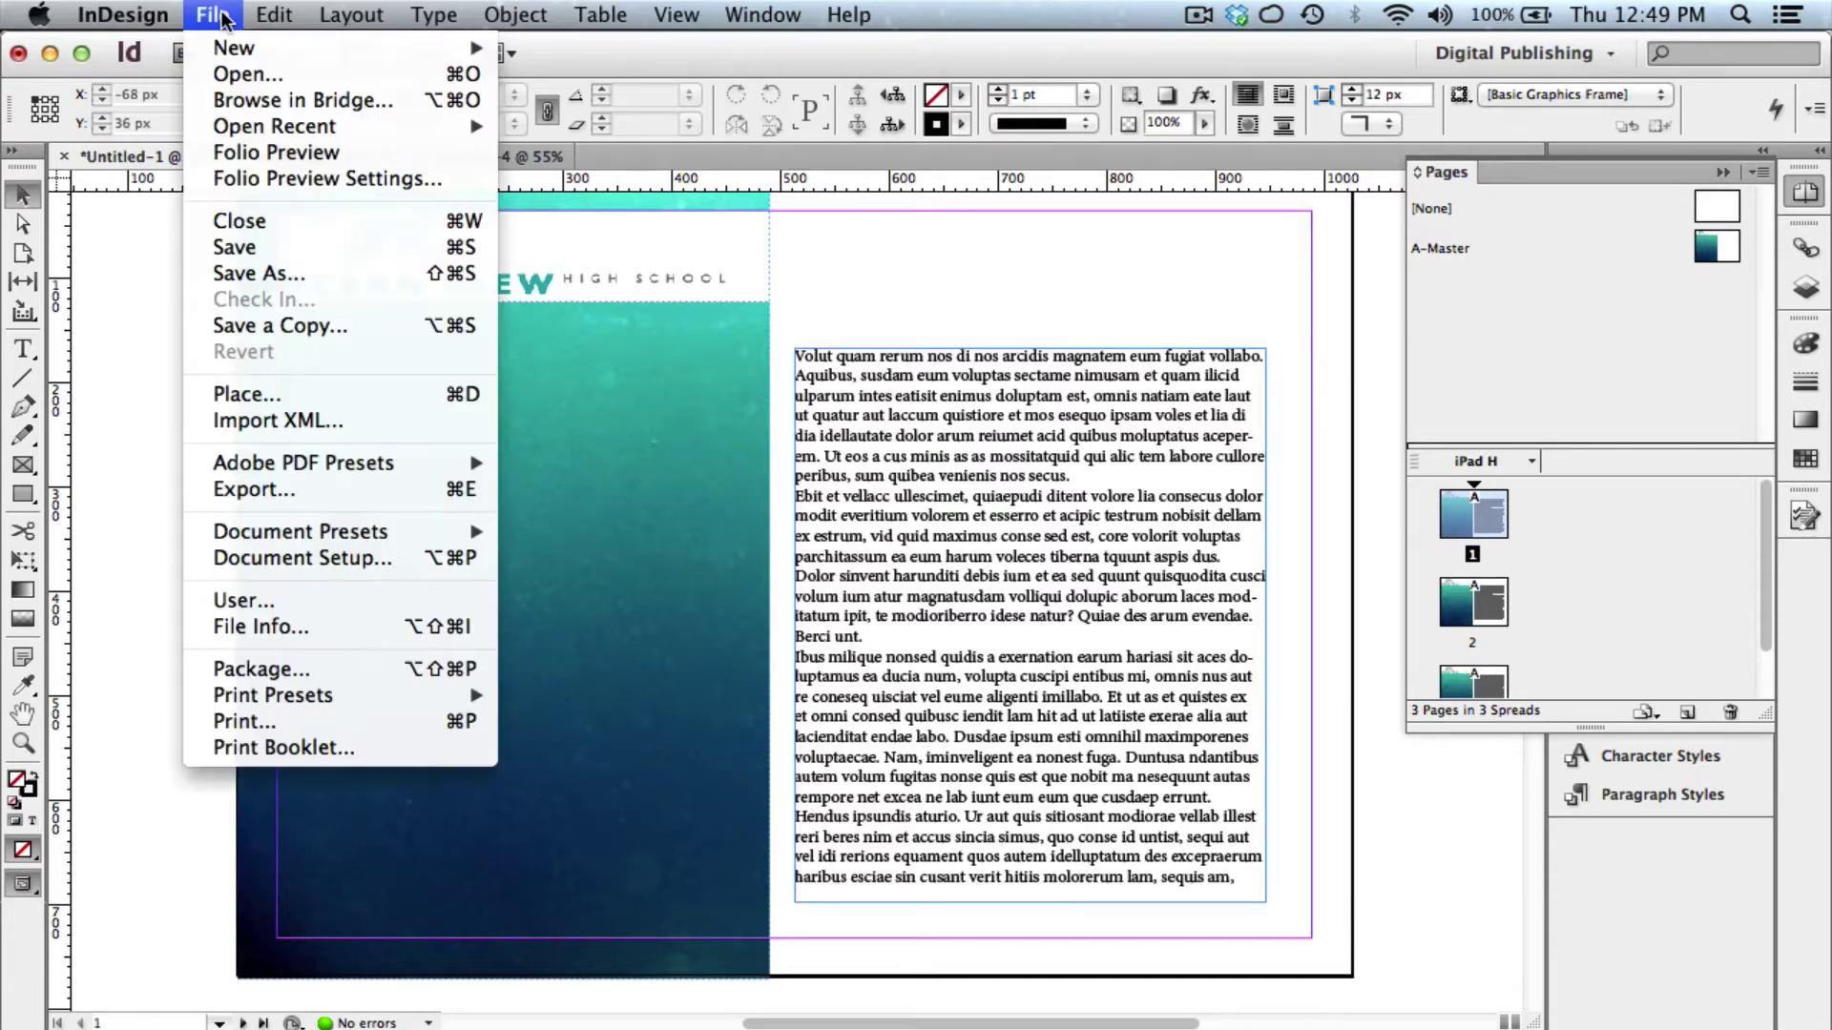
click(253, 394)
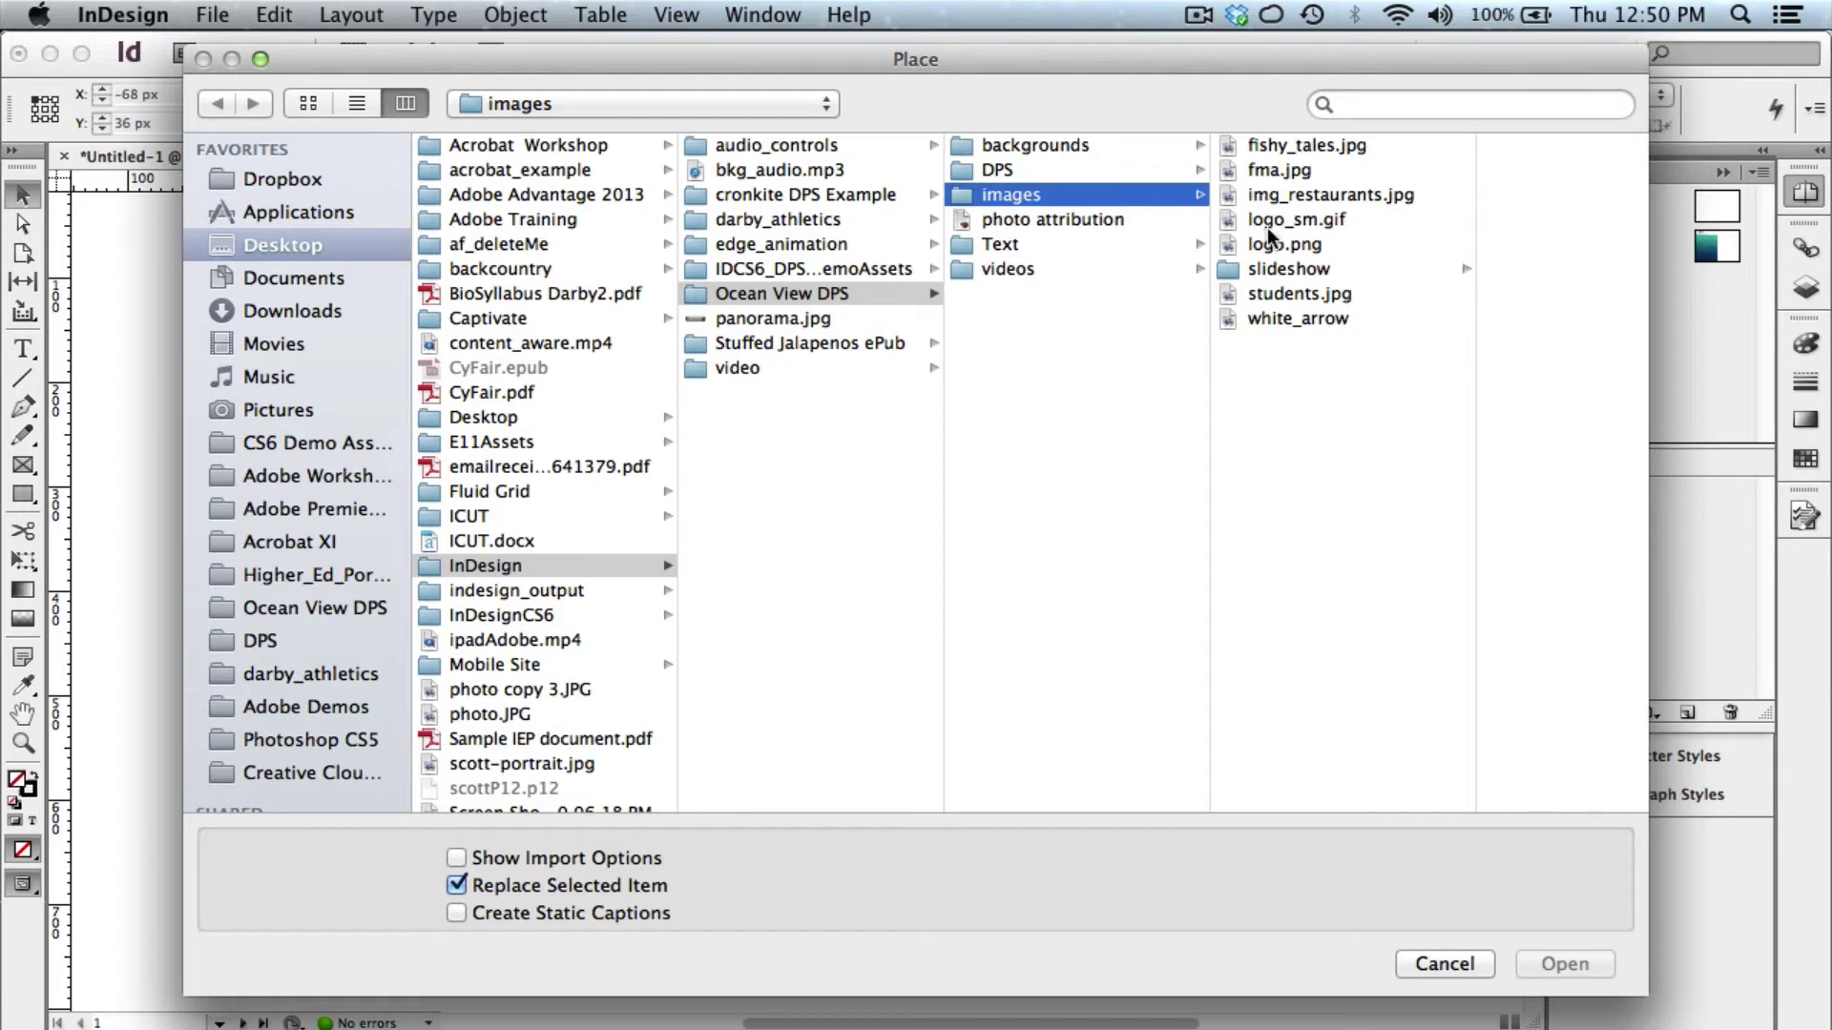
click(1285, 149)
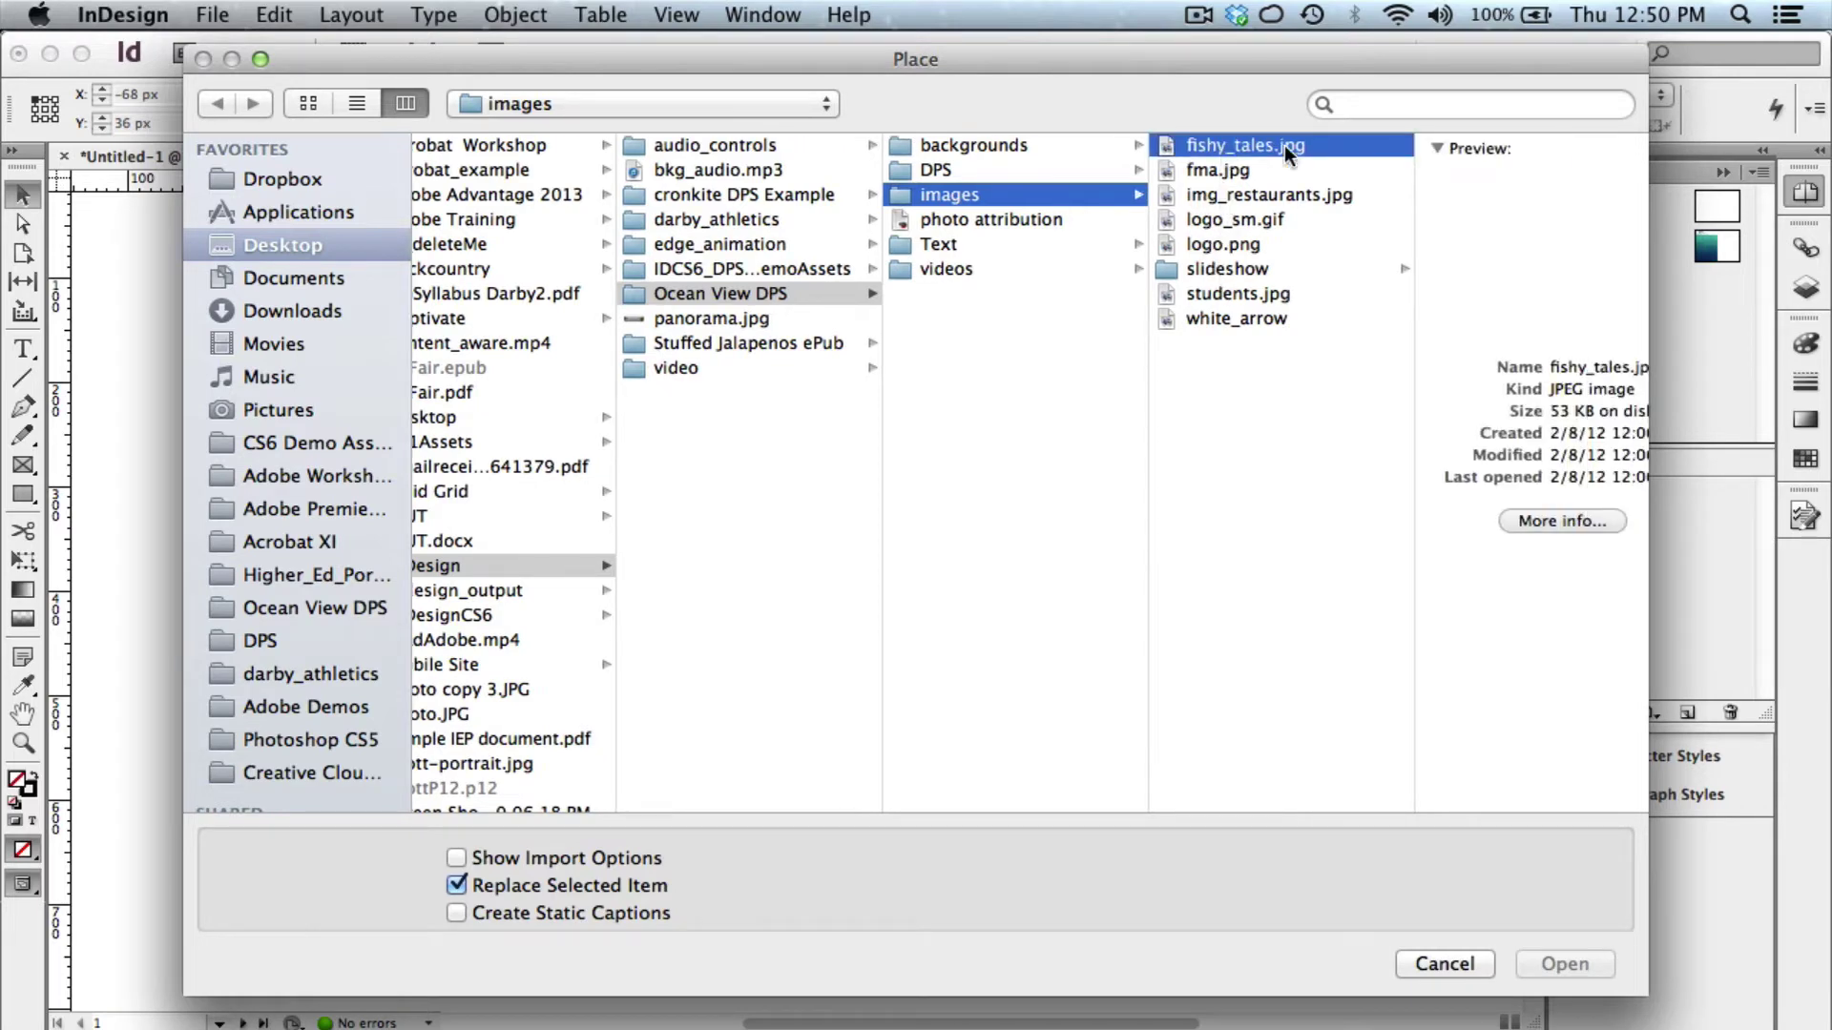
click(1561, 964)
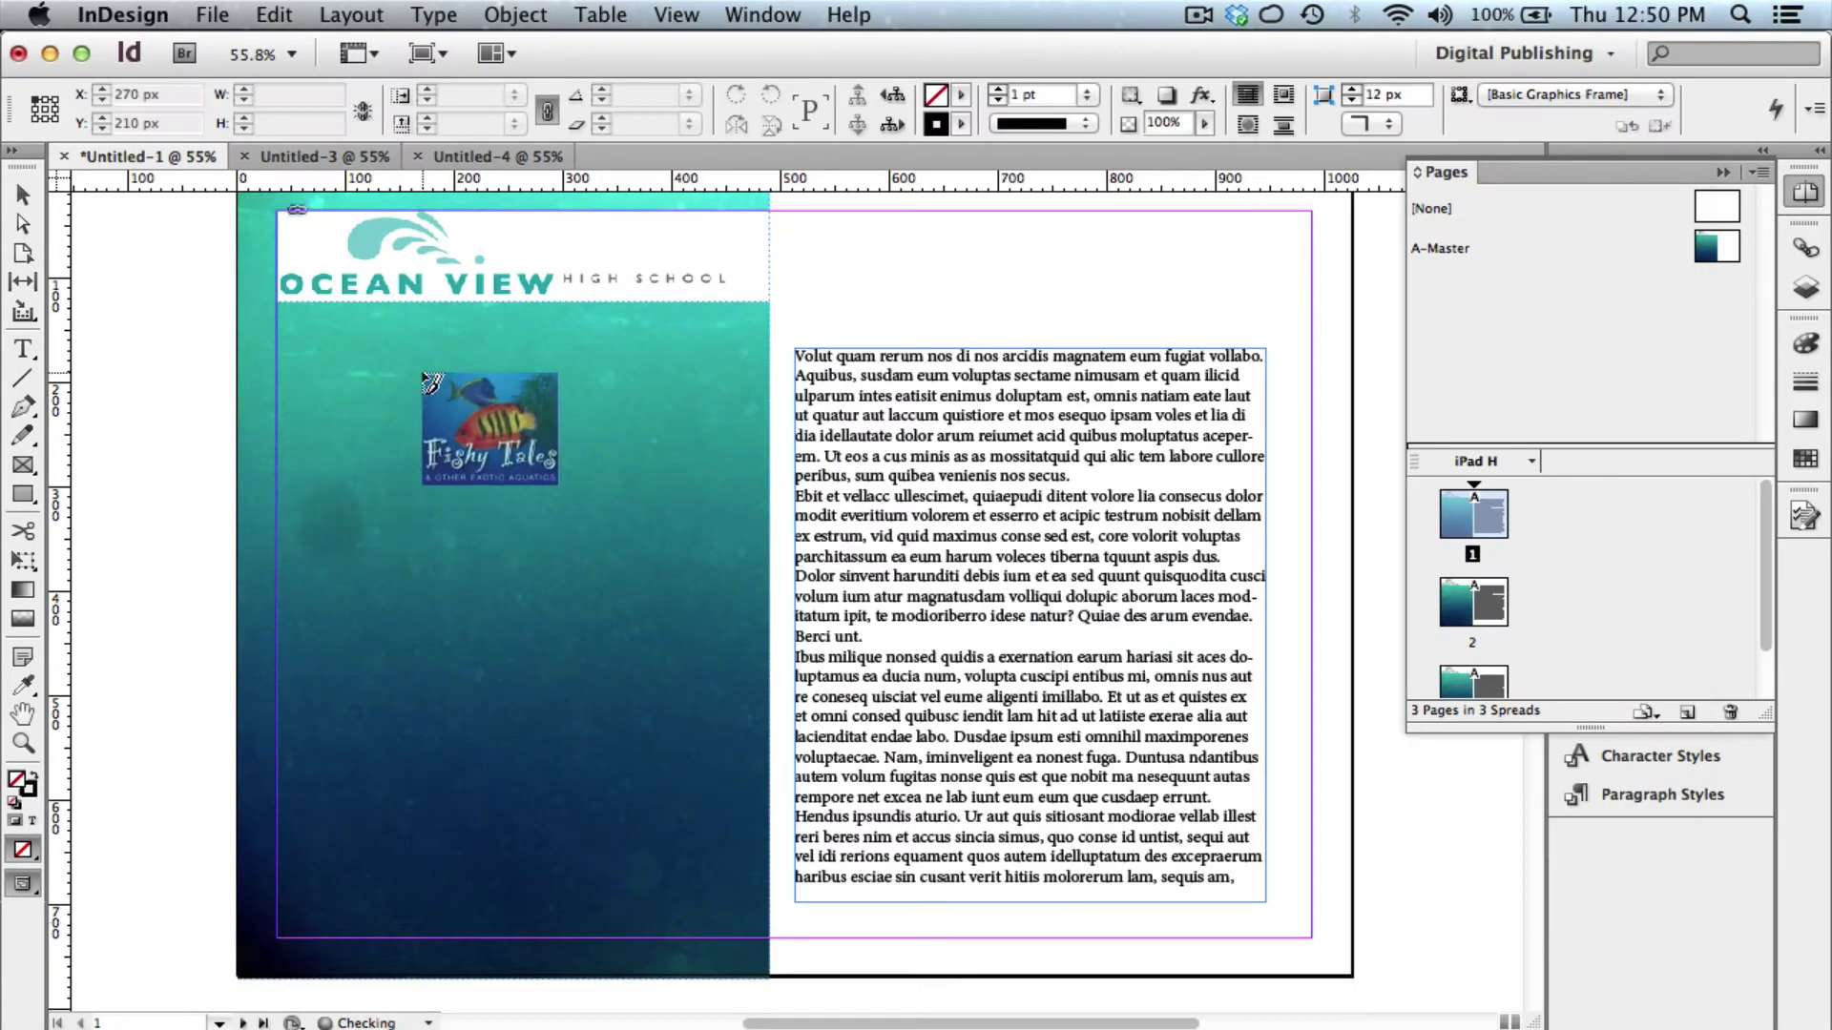
drag(291, 406, 733, 767)
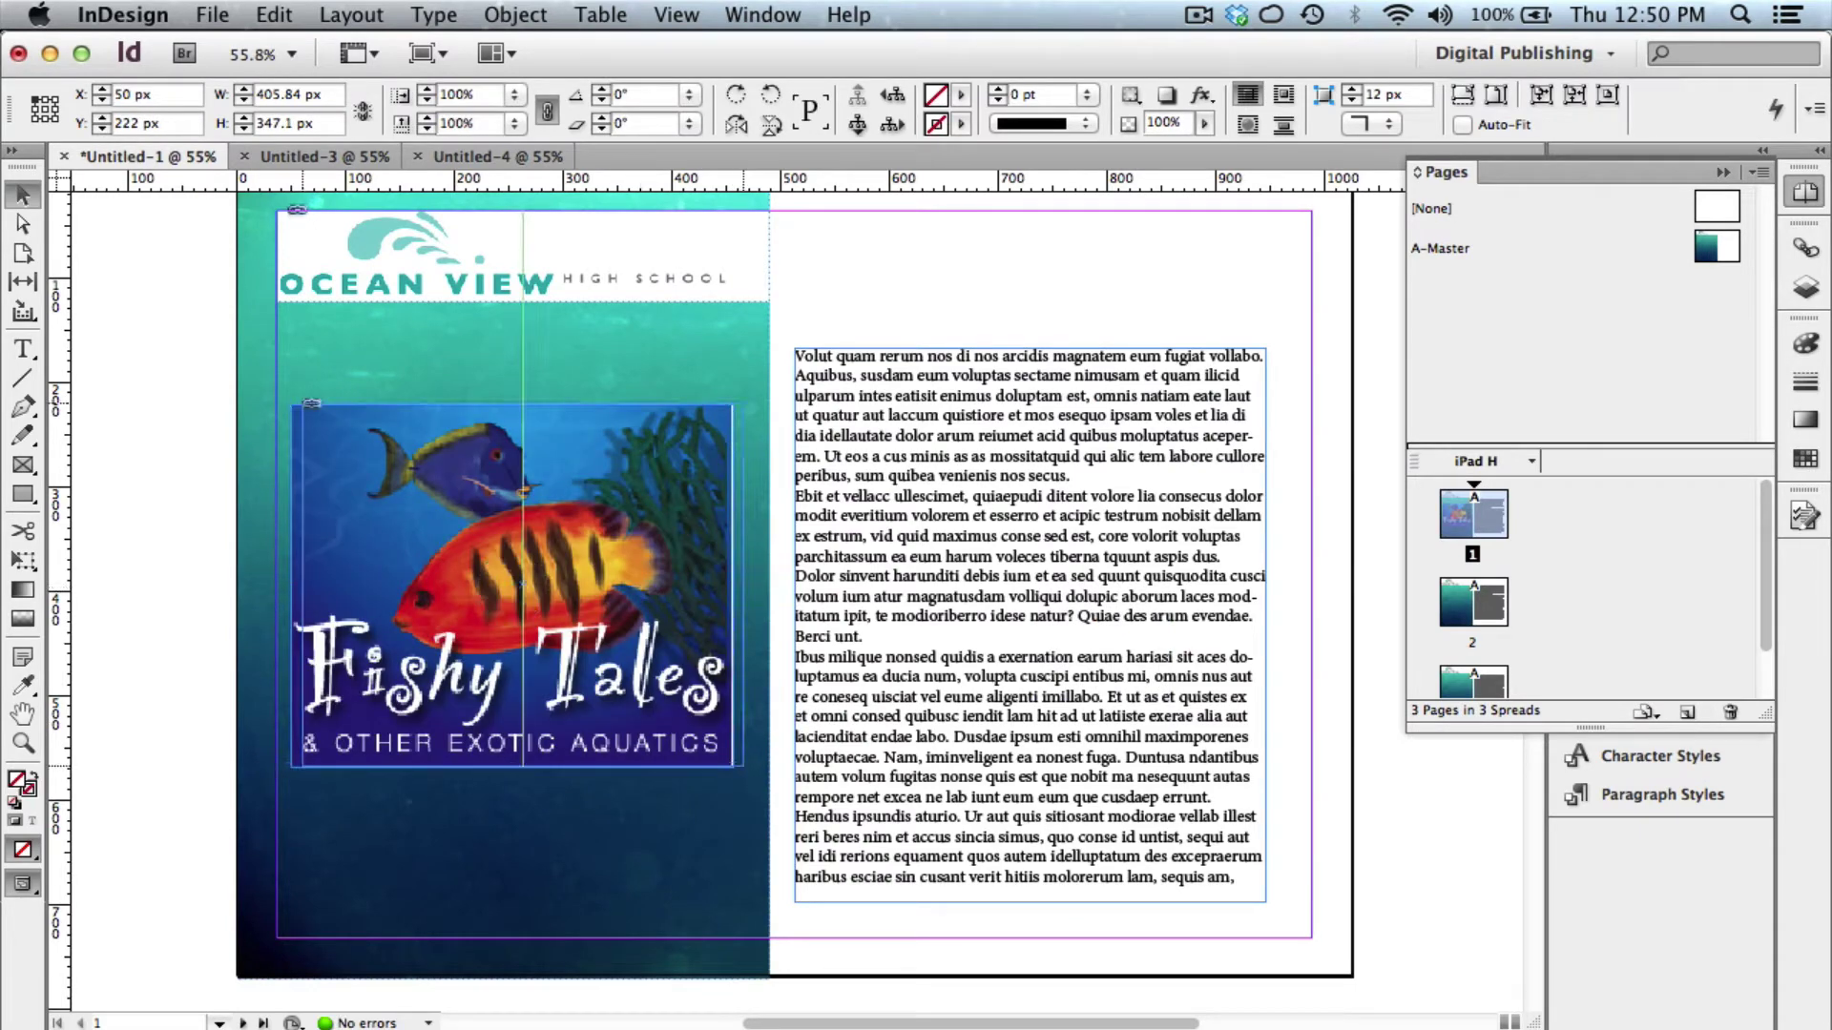
drag(701, 584, 753, 583)
Place img_restaurants.jpg at 210 × 183 px on page 2, just below the header.
click(935, 922)
scroll(935, 922, down, 10)
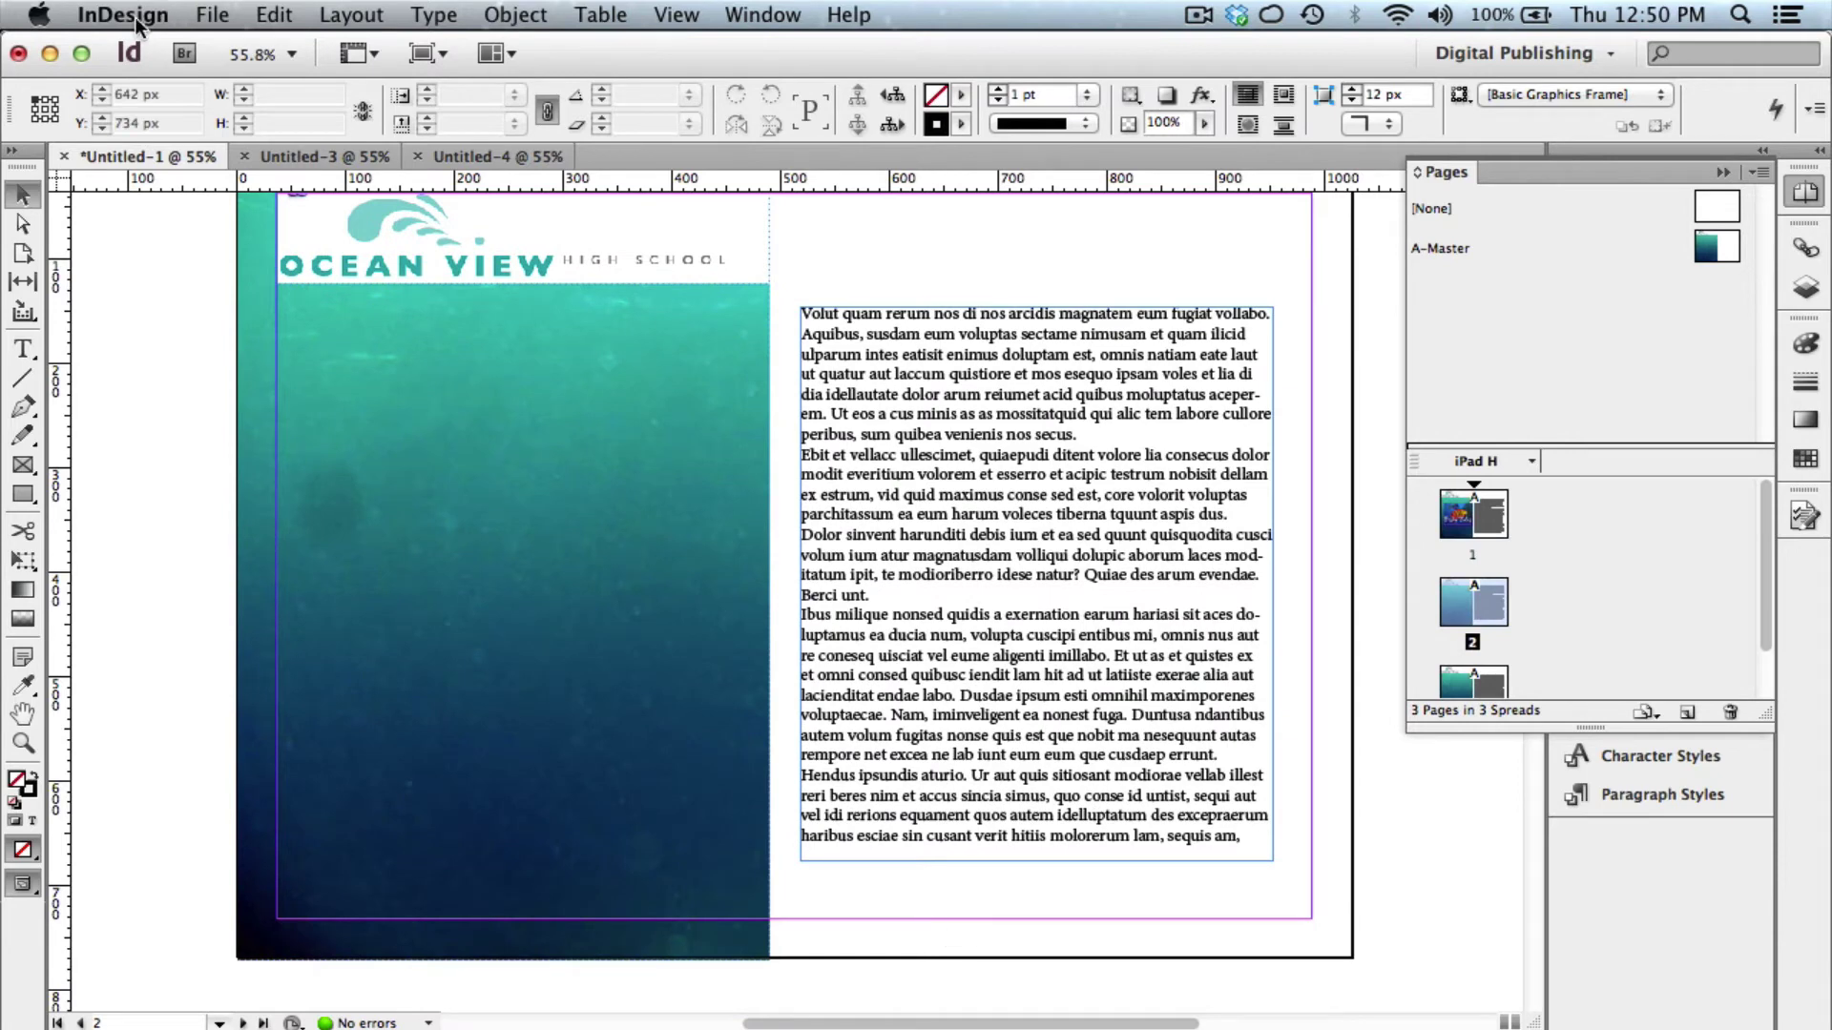
click(212, 14)
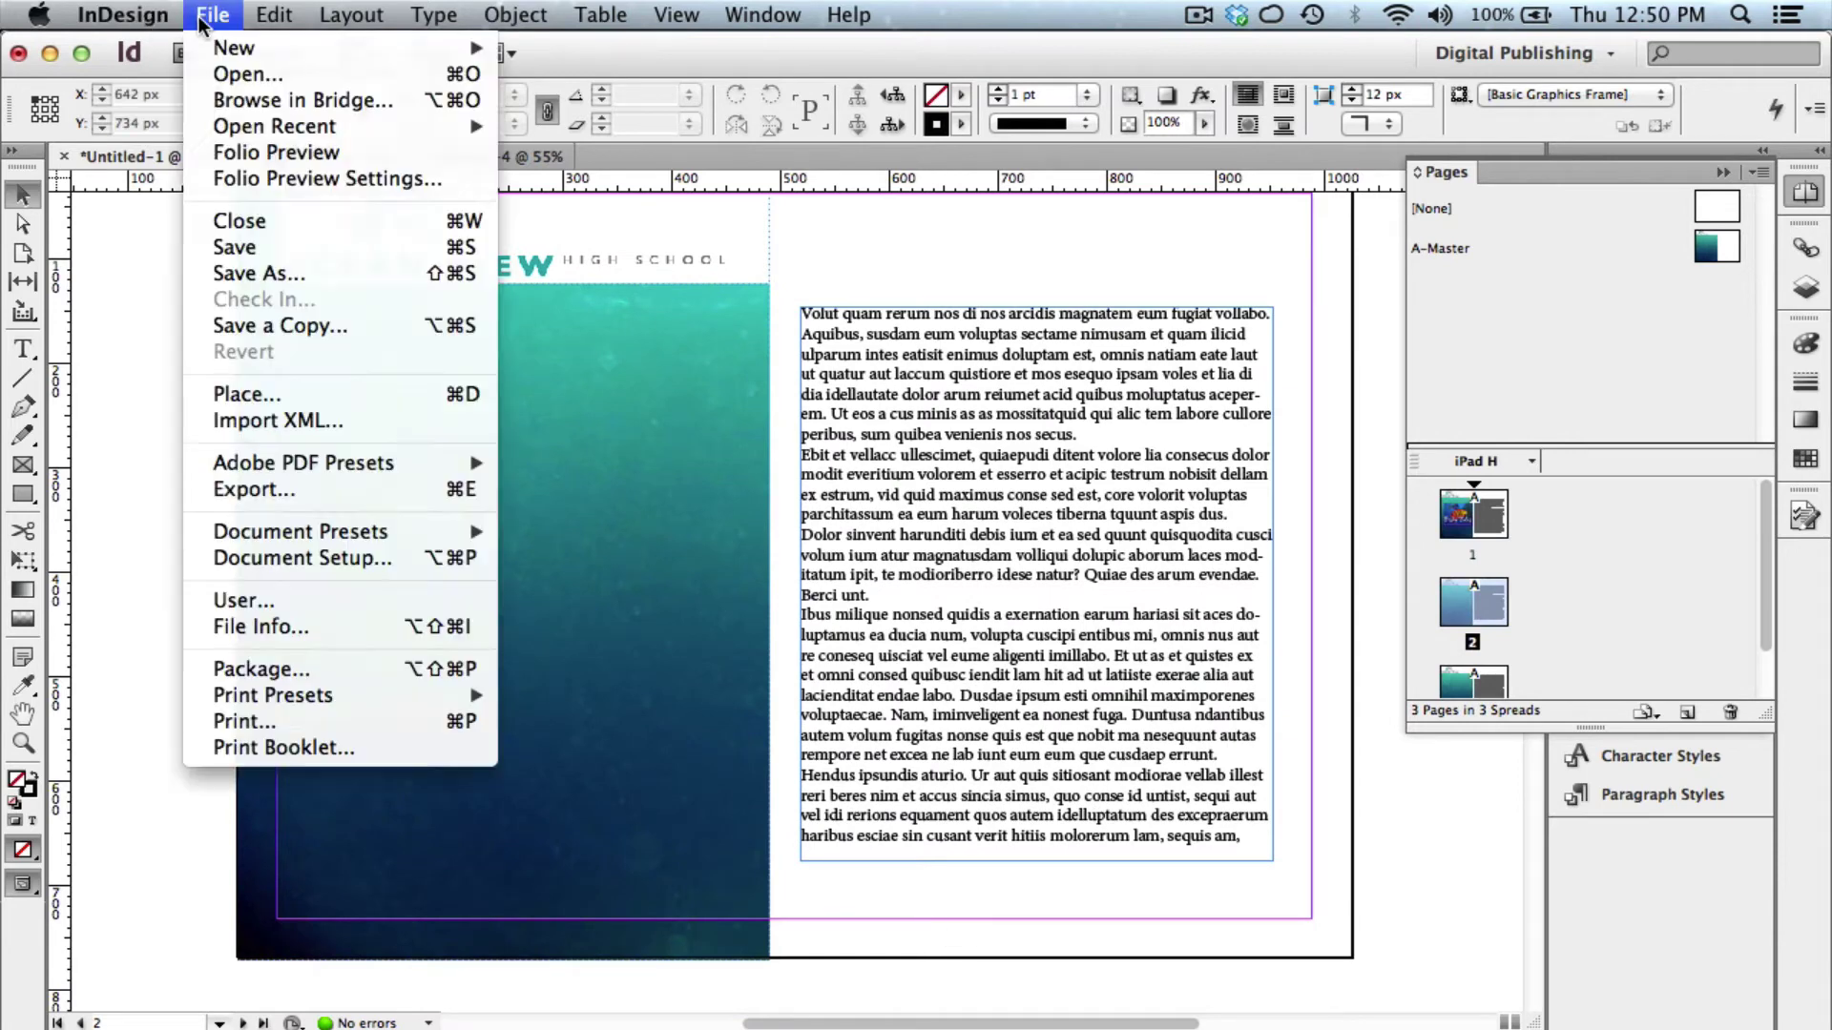
click(246, 394)
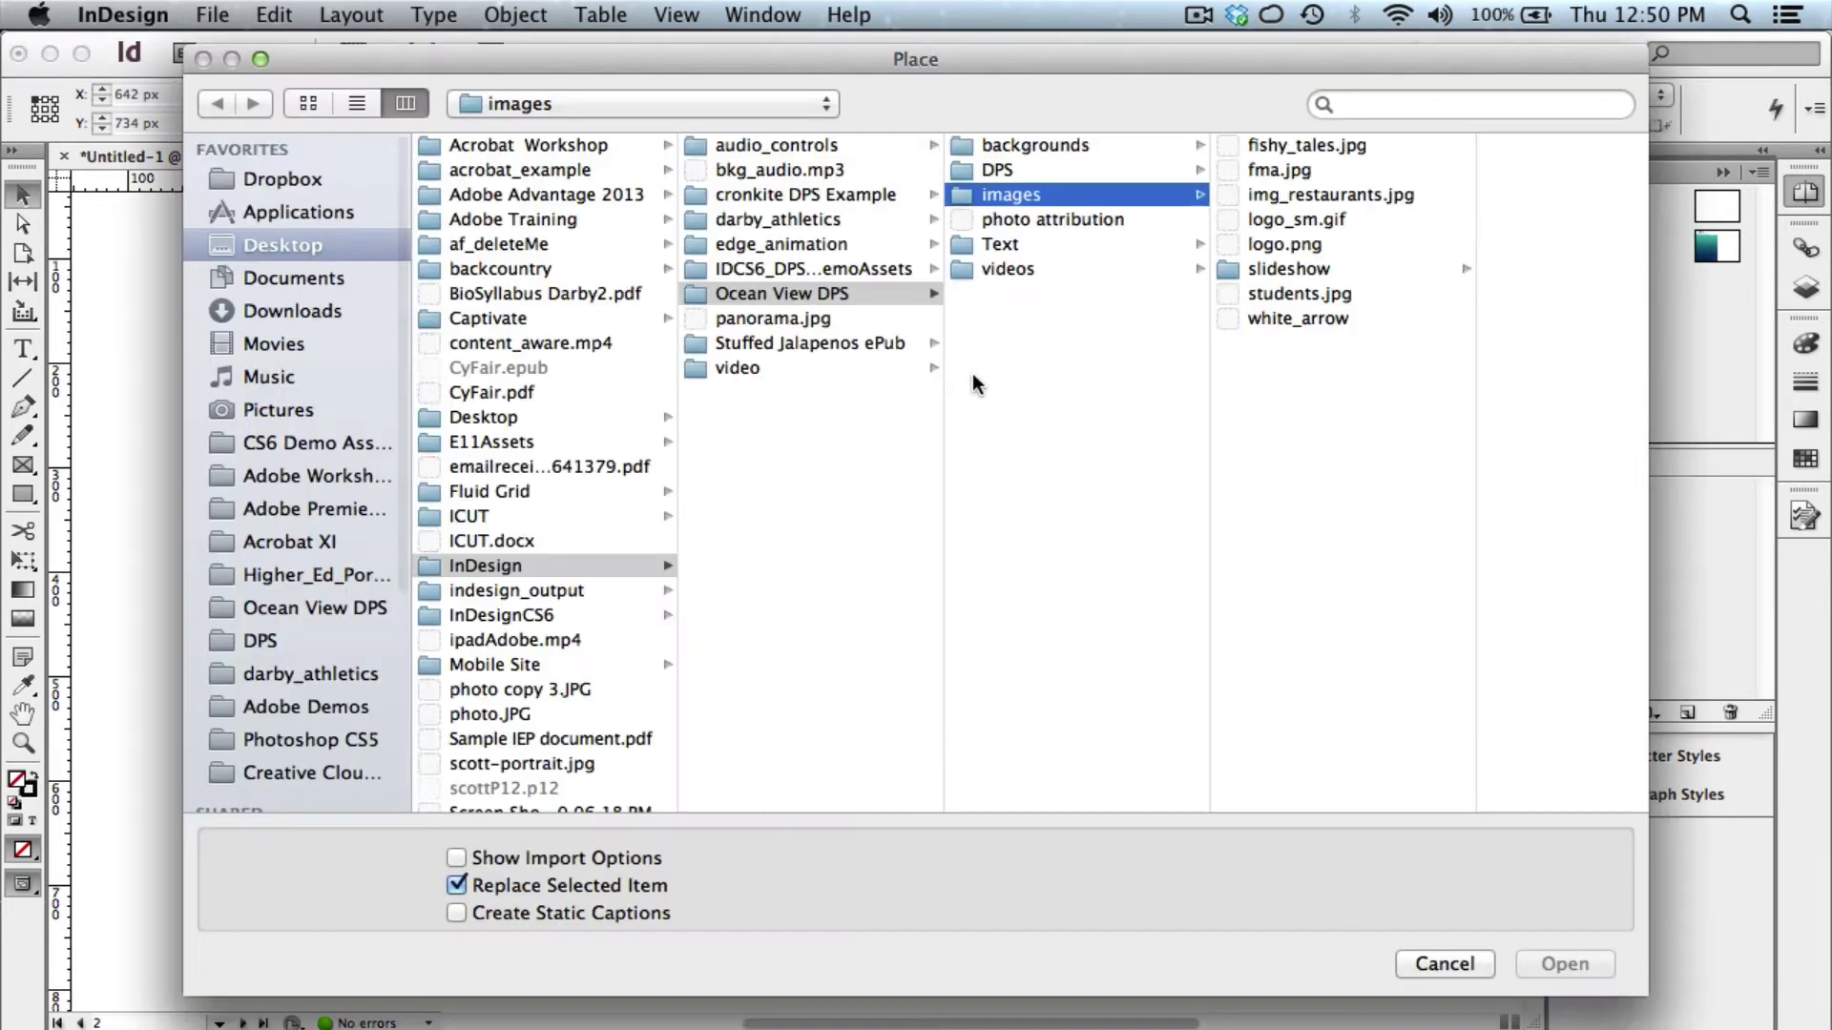
click(1280, 195)
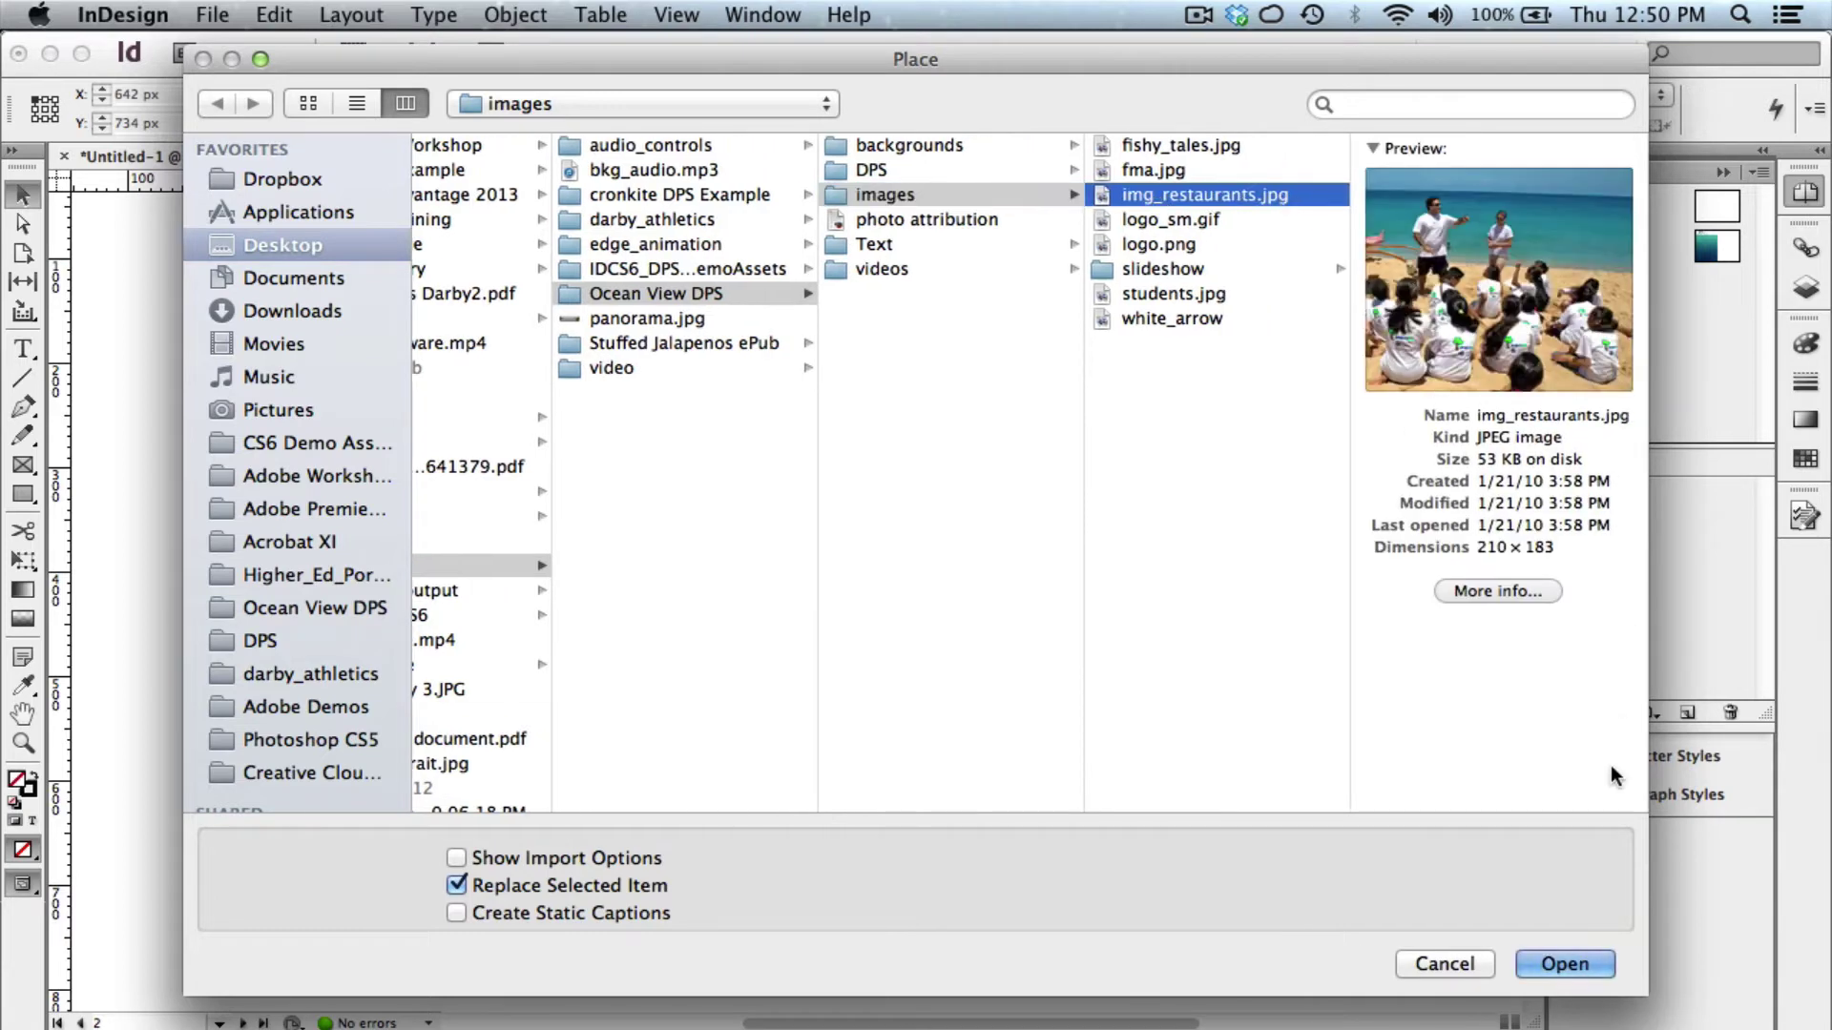
click(1573, 963)
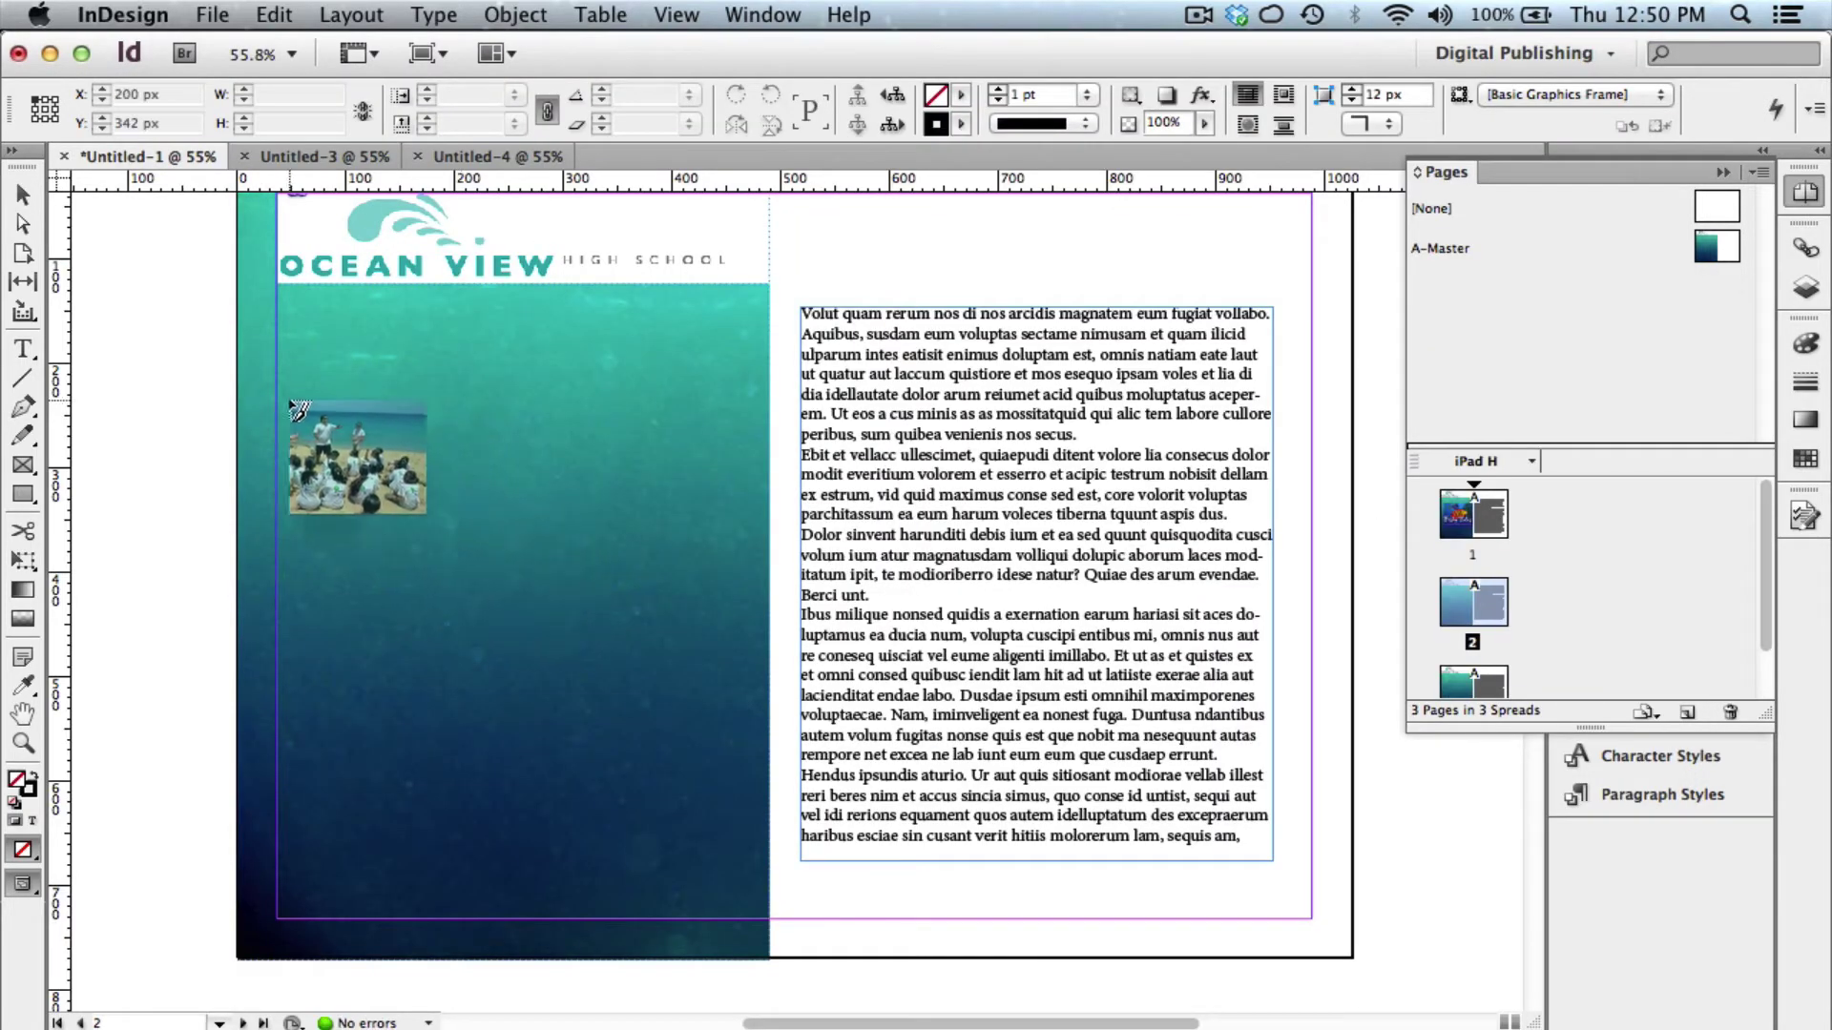
click(289, 399)
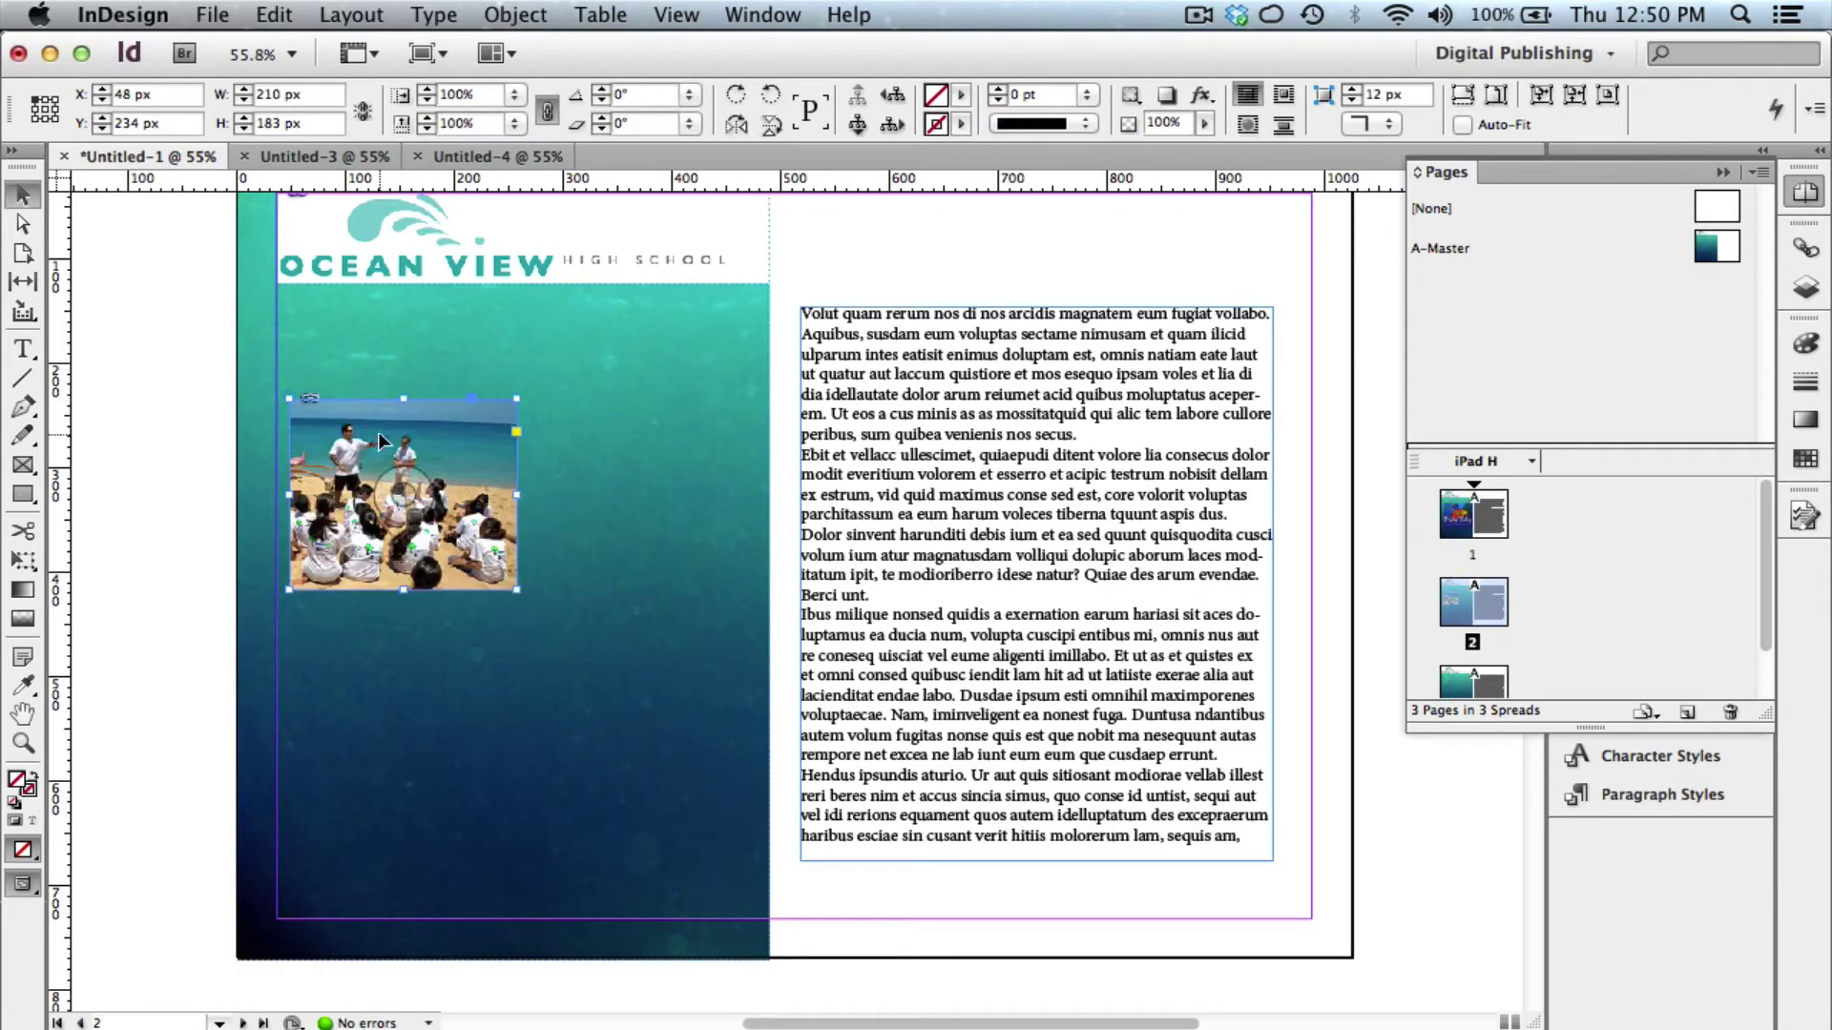
drag(382, 467, 481, 412)
click(875, 926)
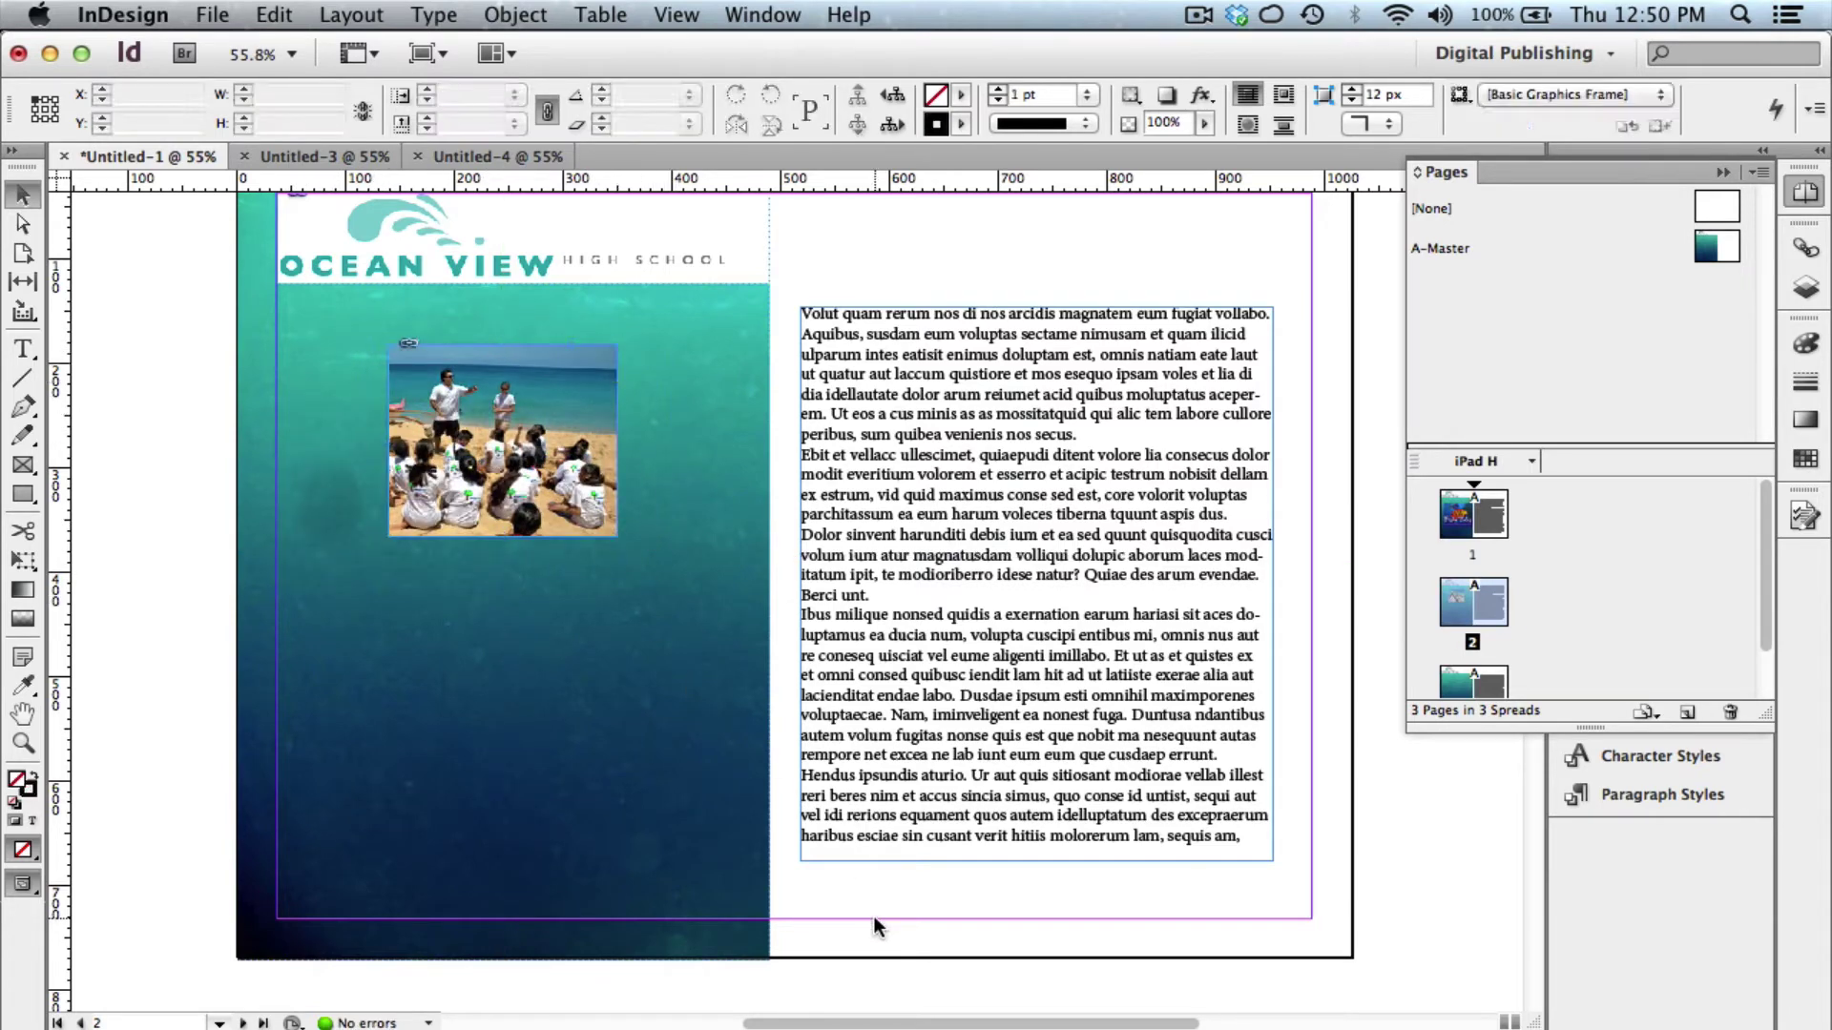
Check page 3's body text frame, then scroll back to the Fishy Tales page 1.
scroll(875, 925, down, 15)
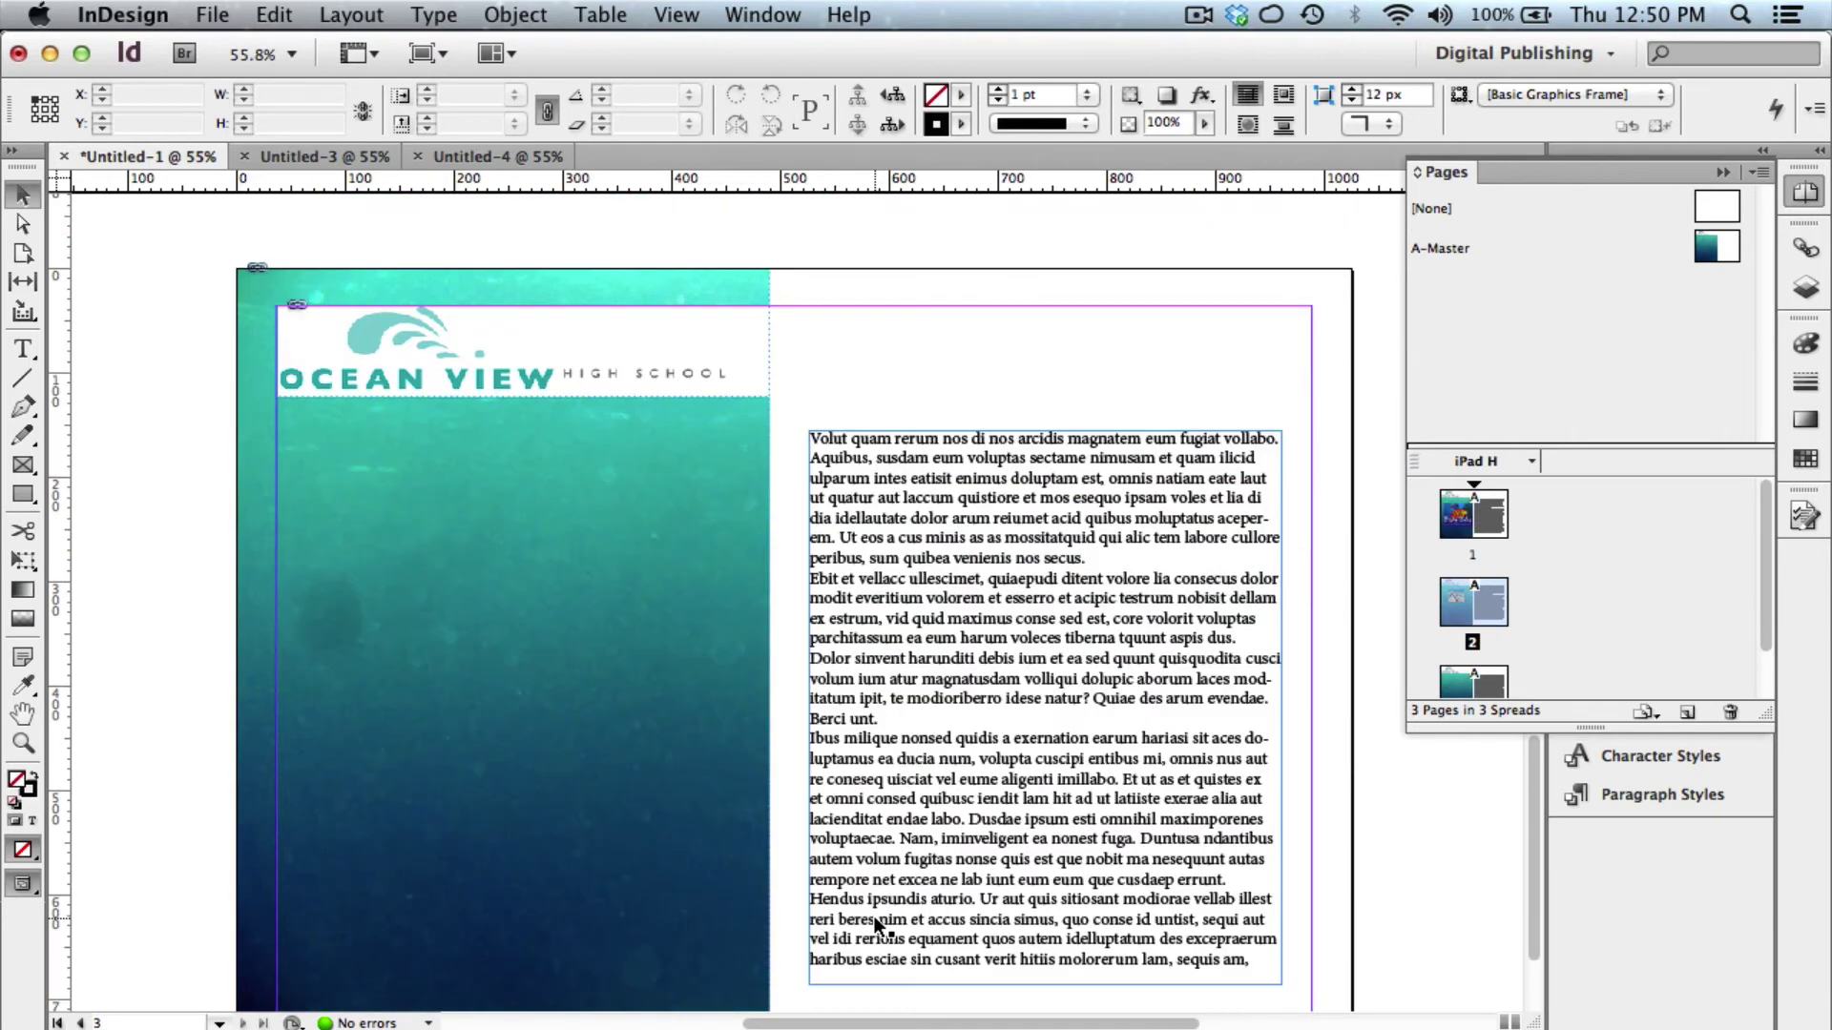
scroll(876, 922, down, 3)
click(1015, 559)
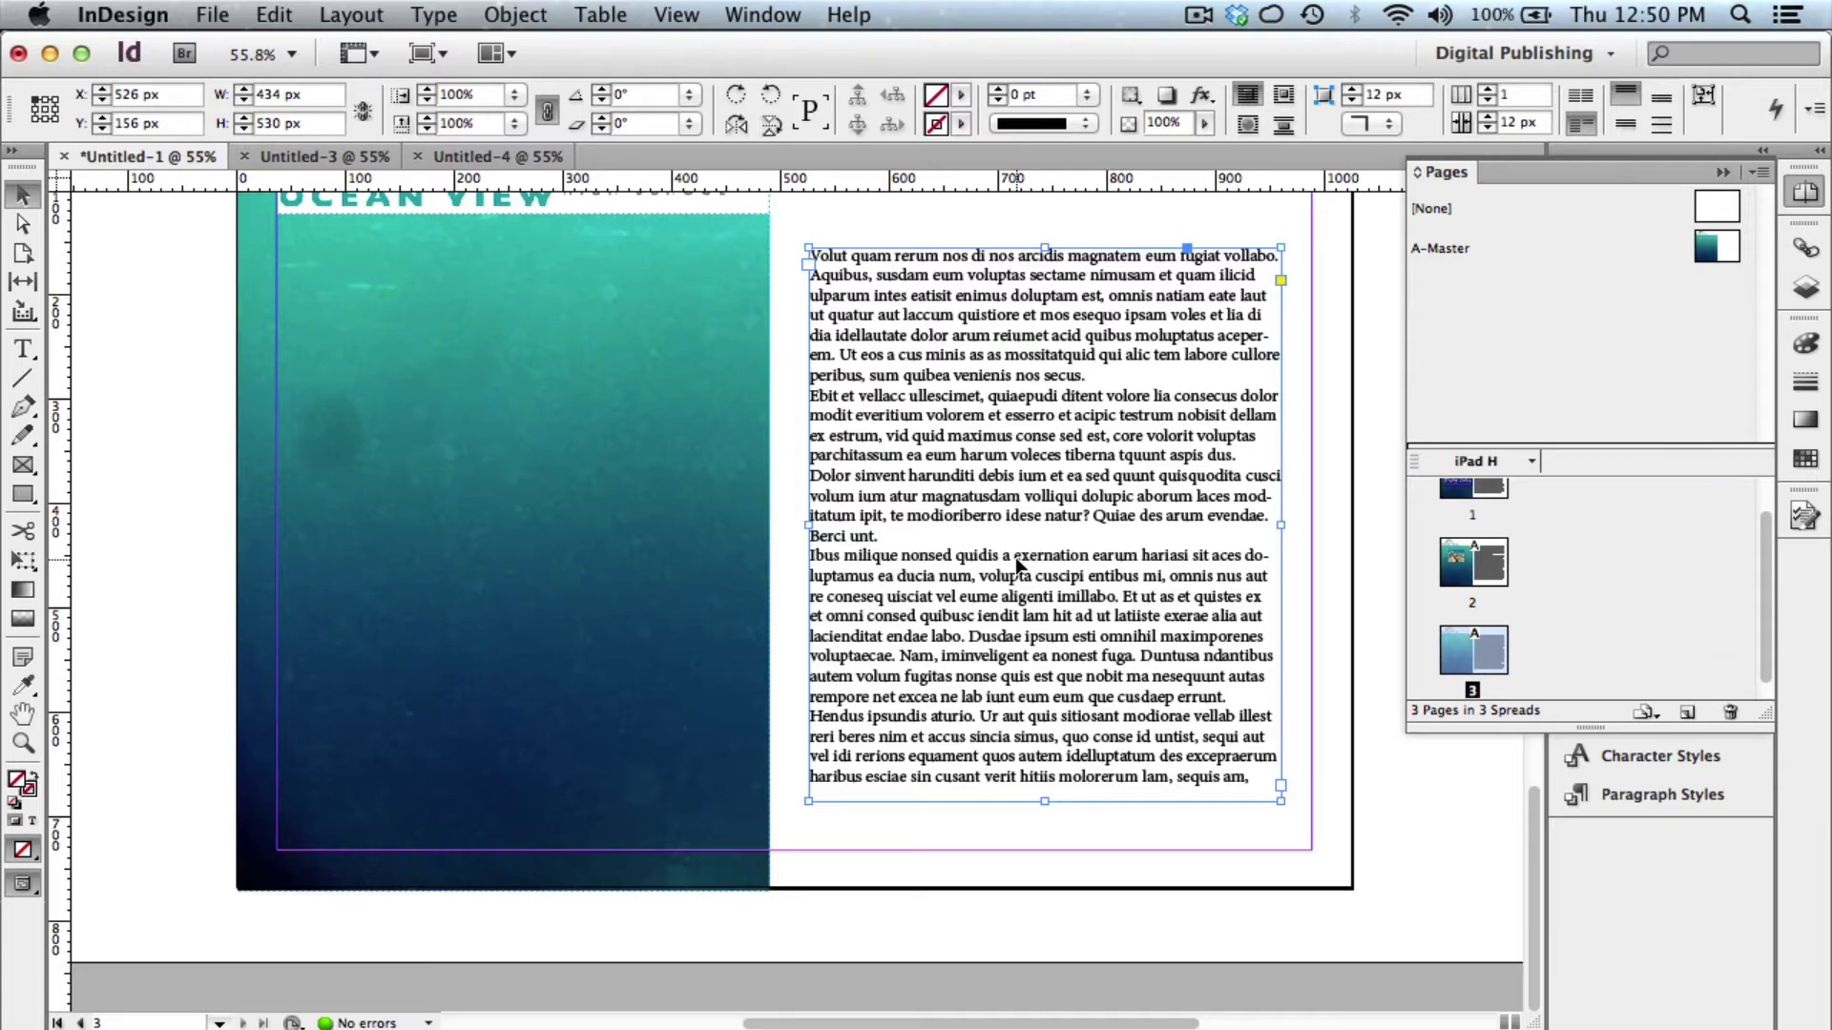
scroll(1017, 563, up, 20)
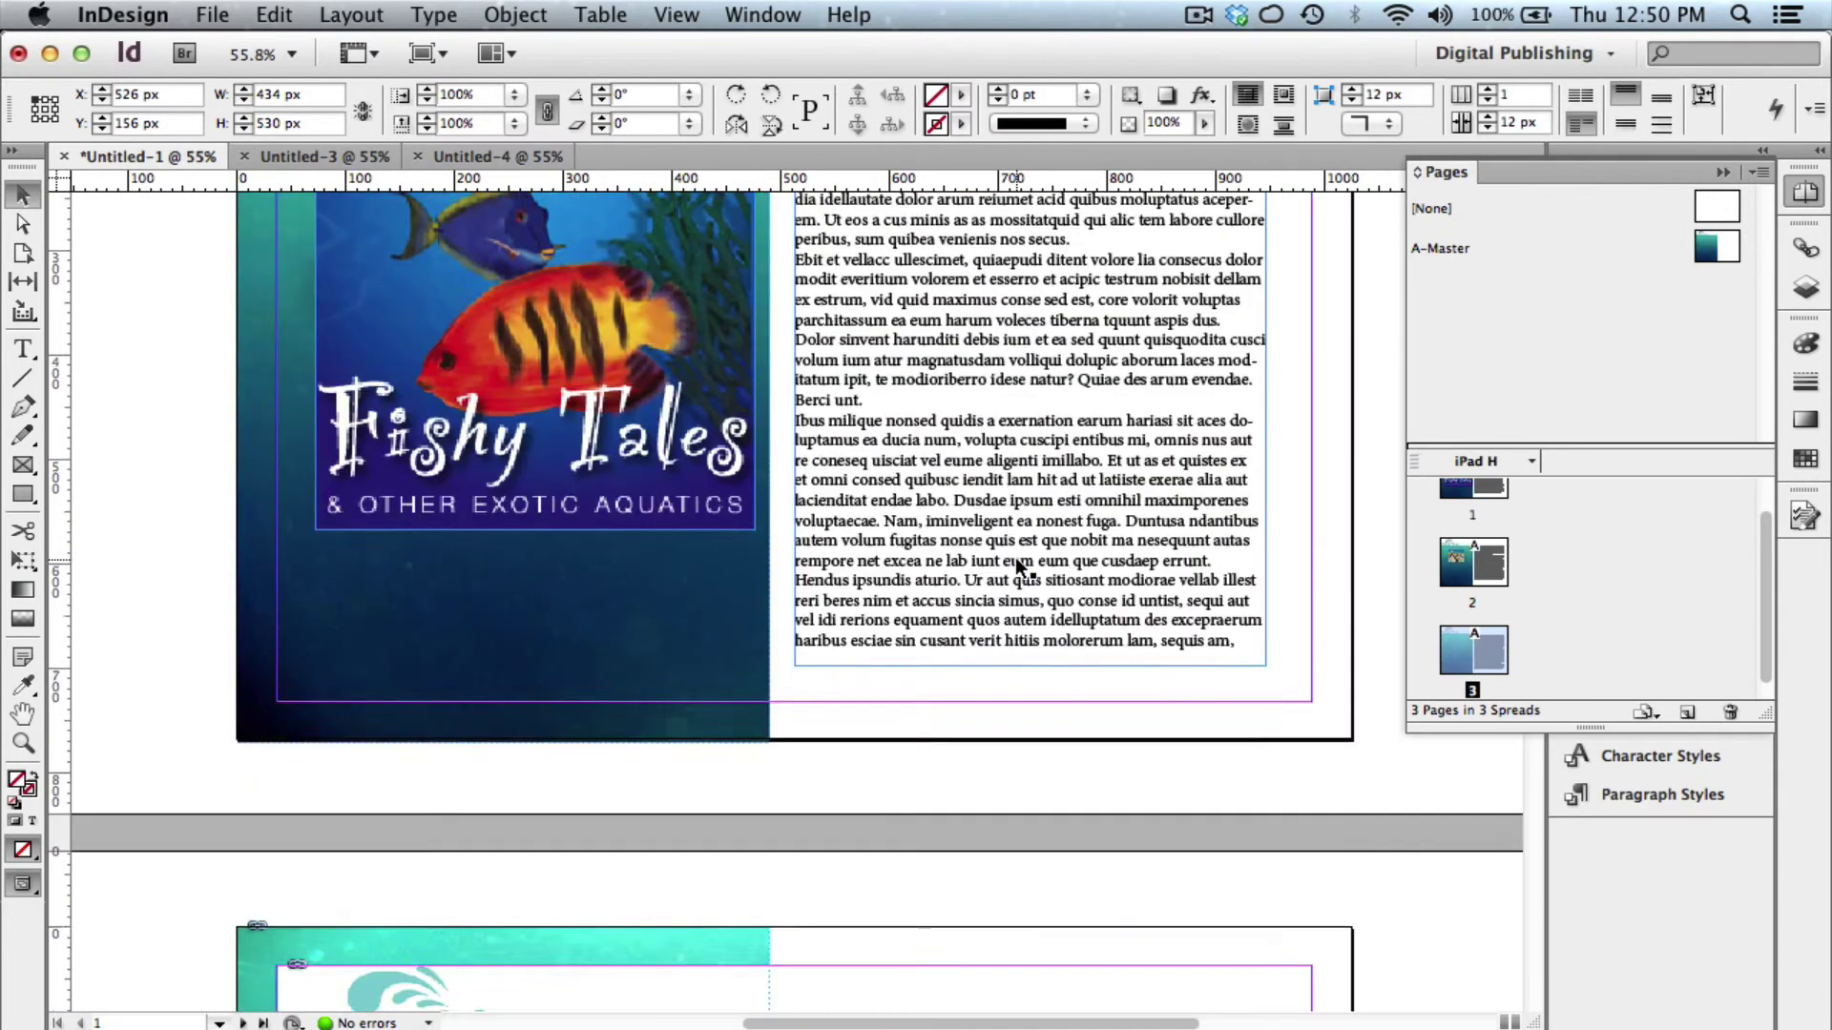
Place backgrounds/ocean6.jpg at 404 × 308 px on page 3 below the Ocean View logo.
scroll(1016, 557, down, 20)
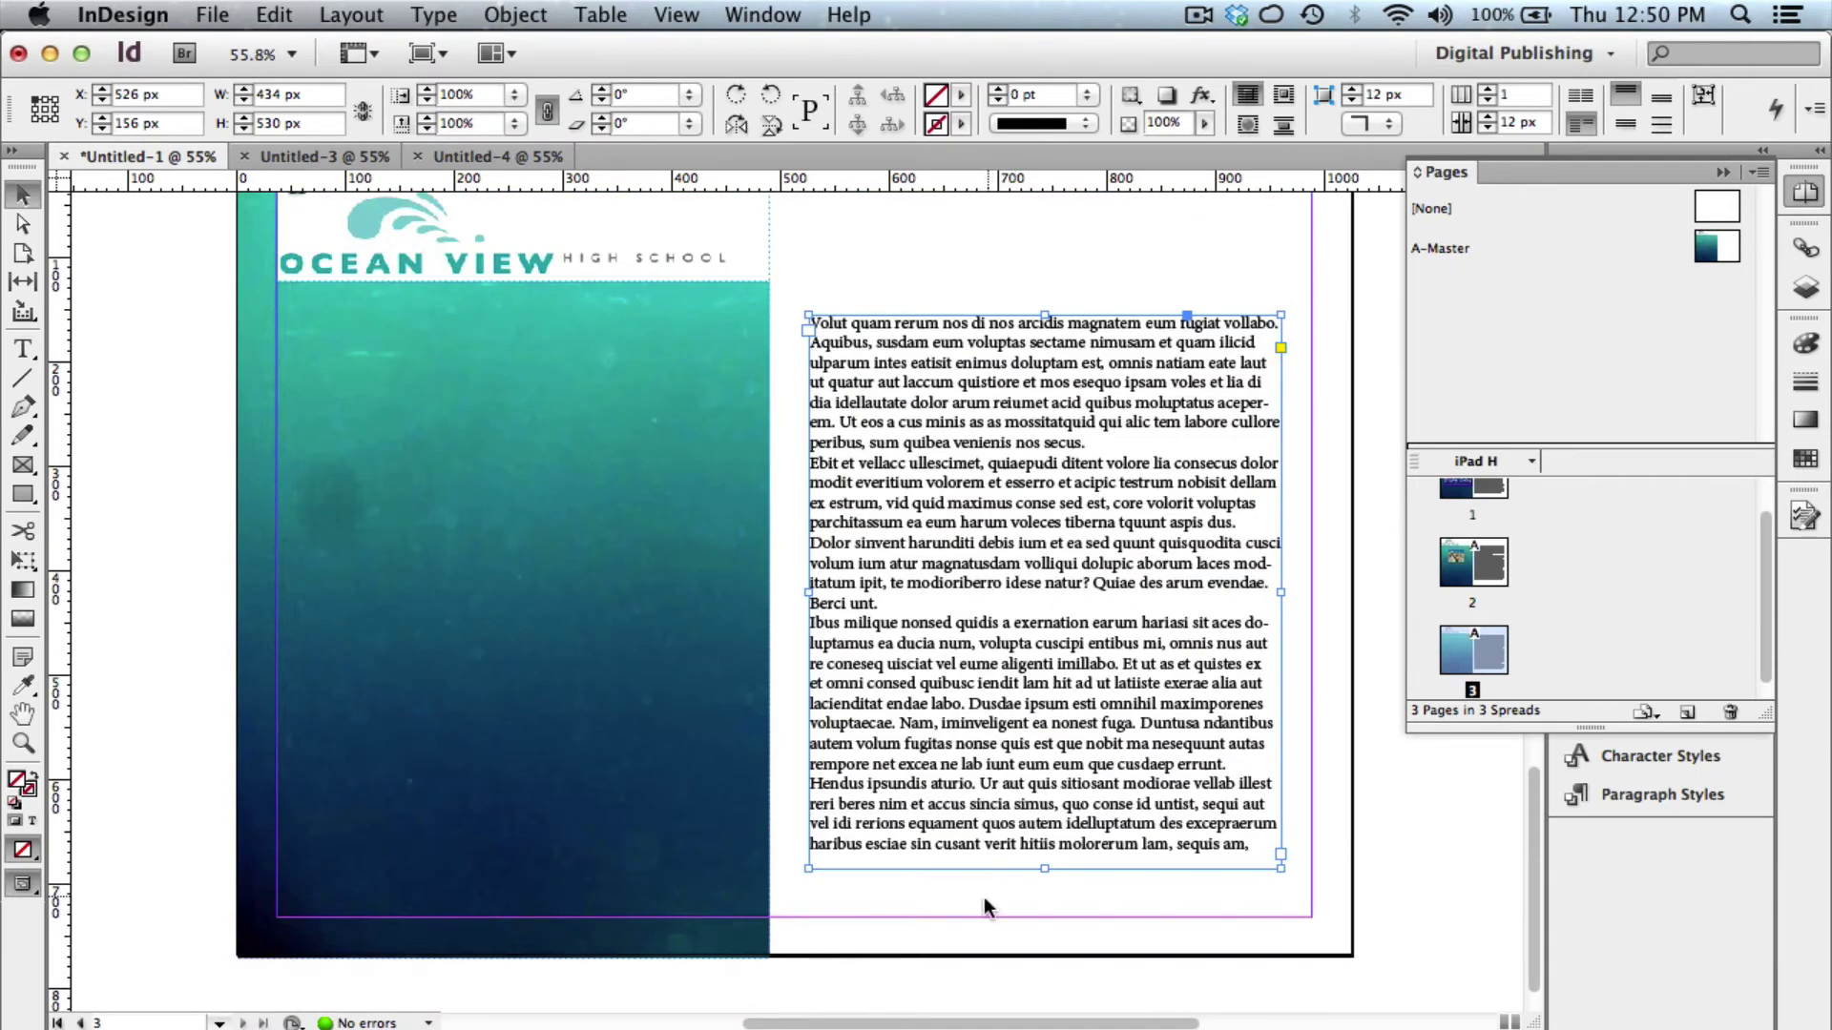
click(981, 897)
click(213, 15)
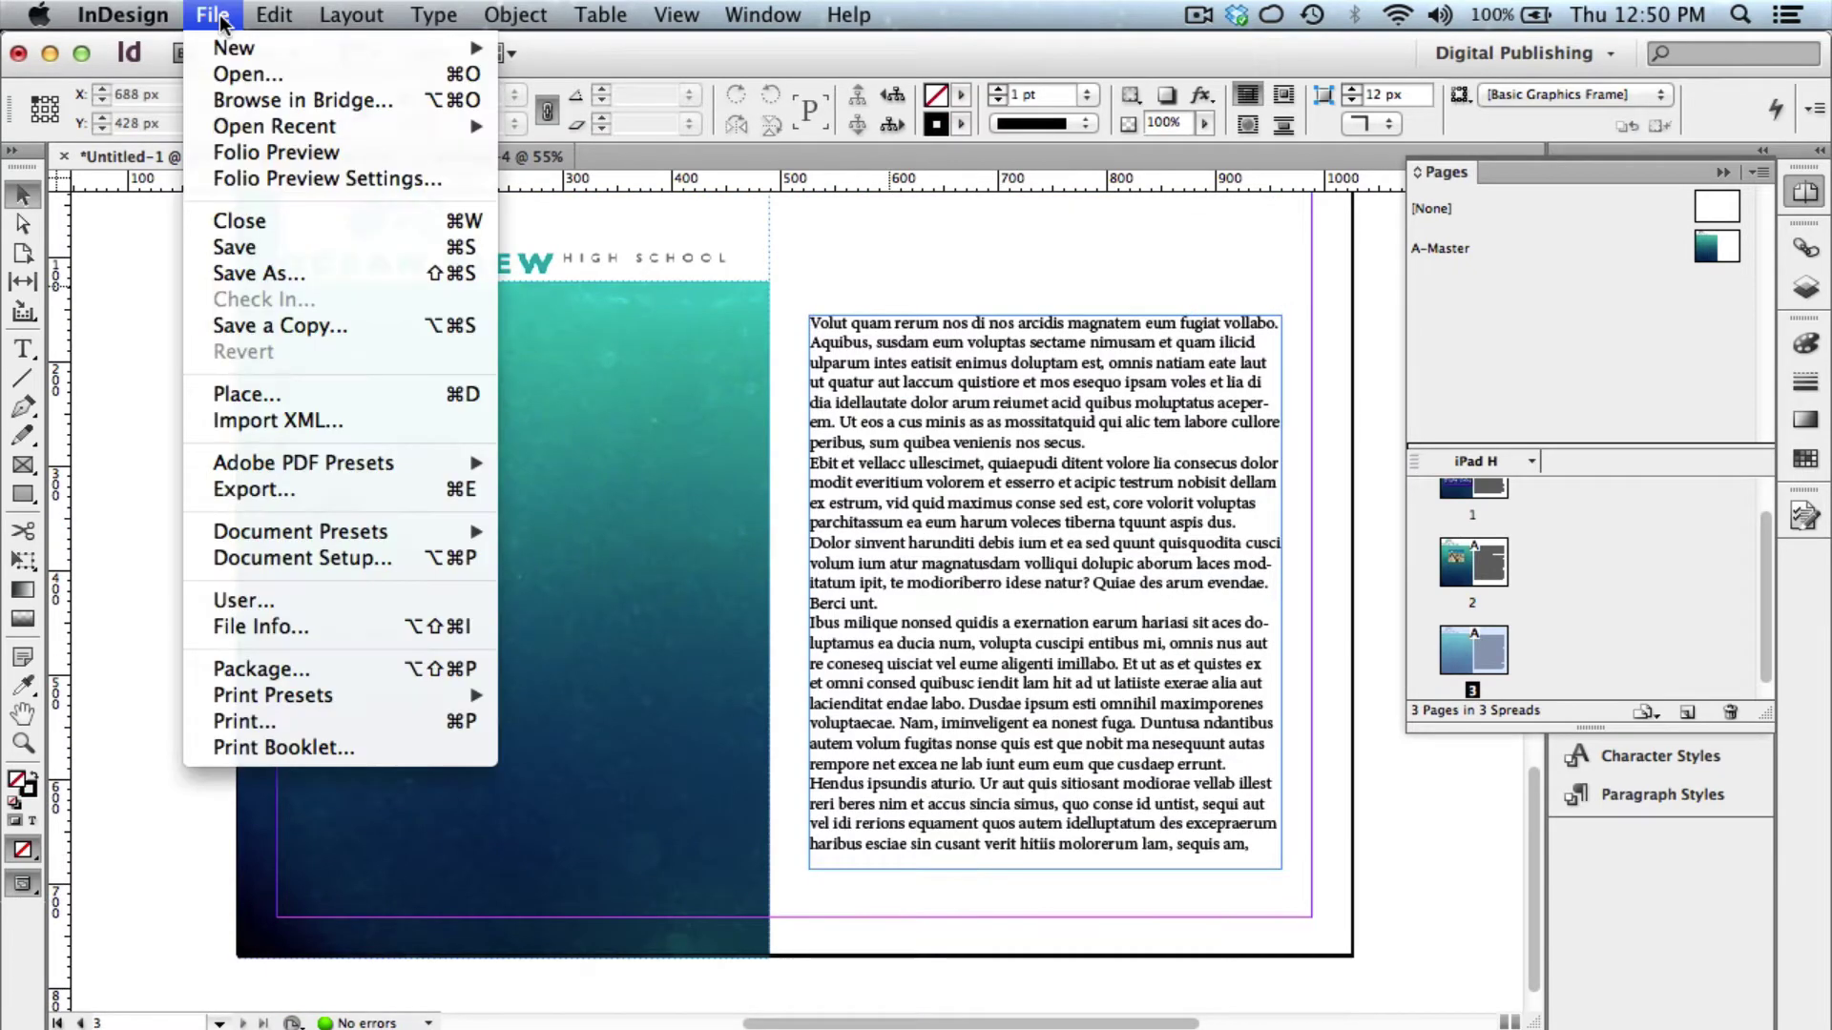
click(260, 397)
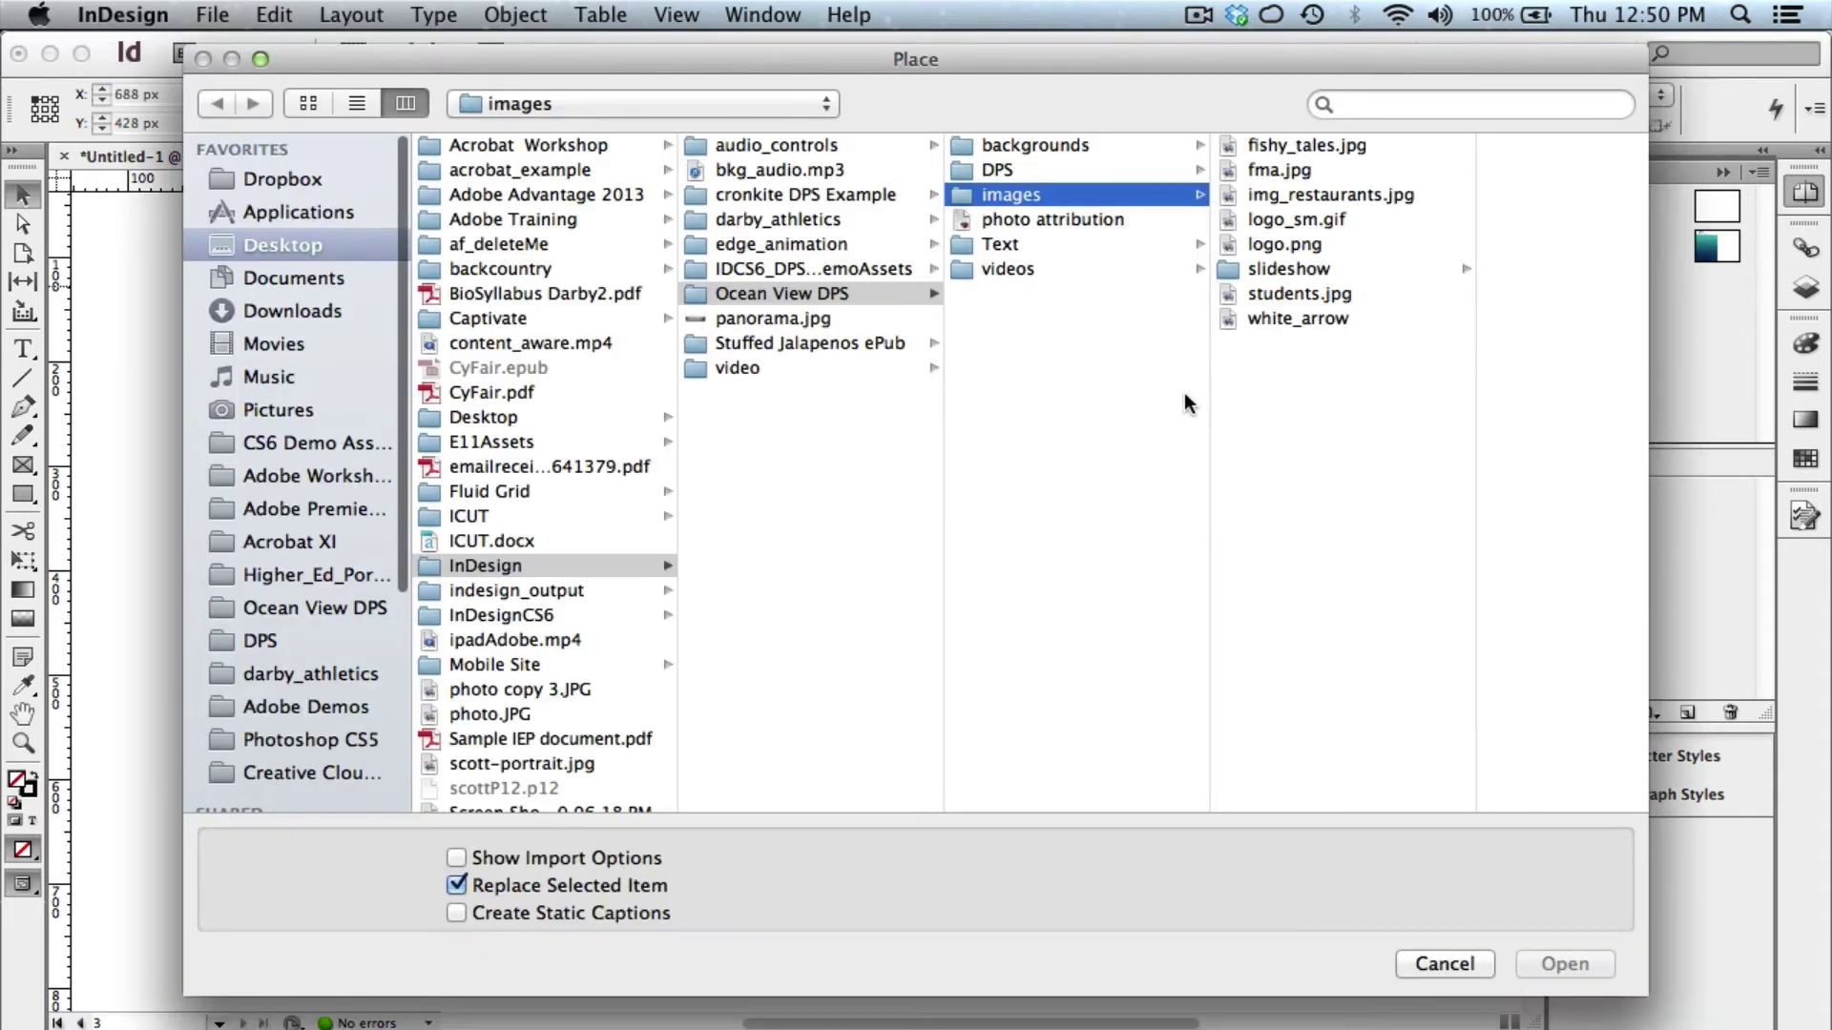
click(1085, 145)
click(1246, 236)
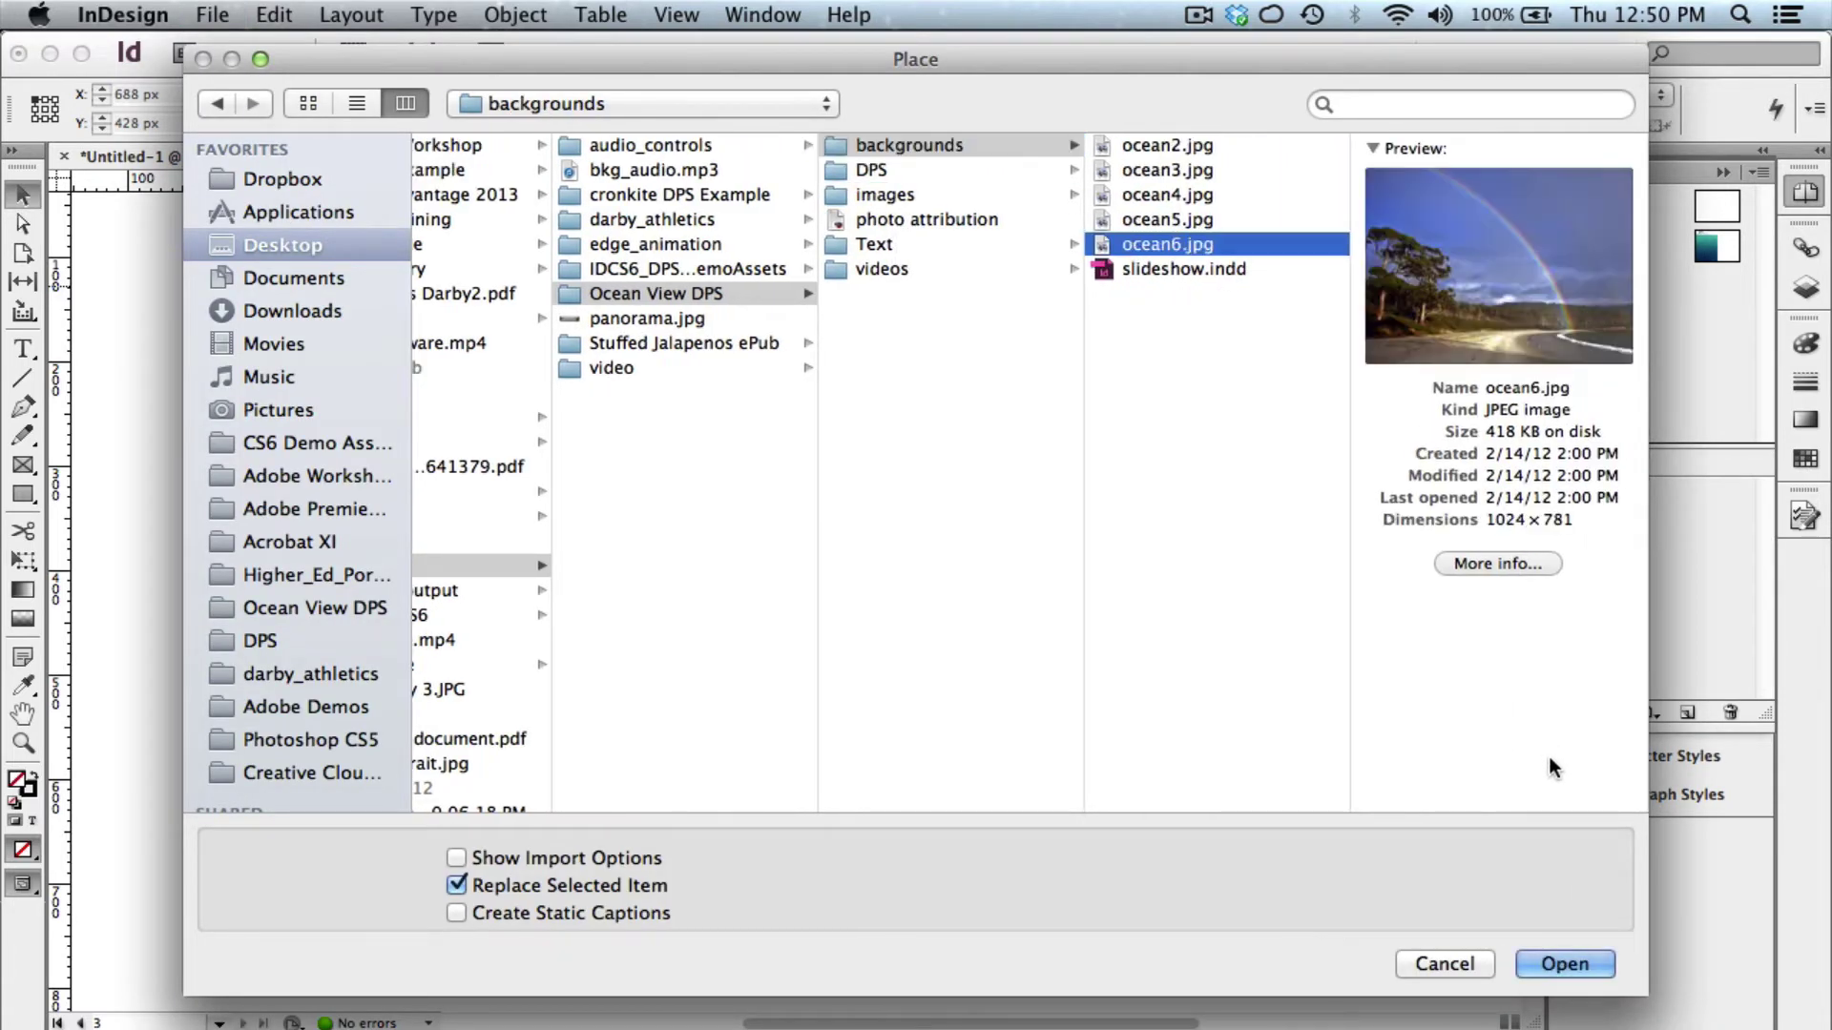
click(1572, 964)
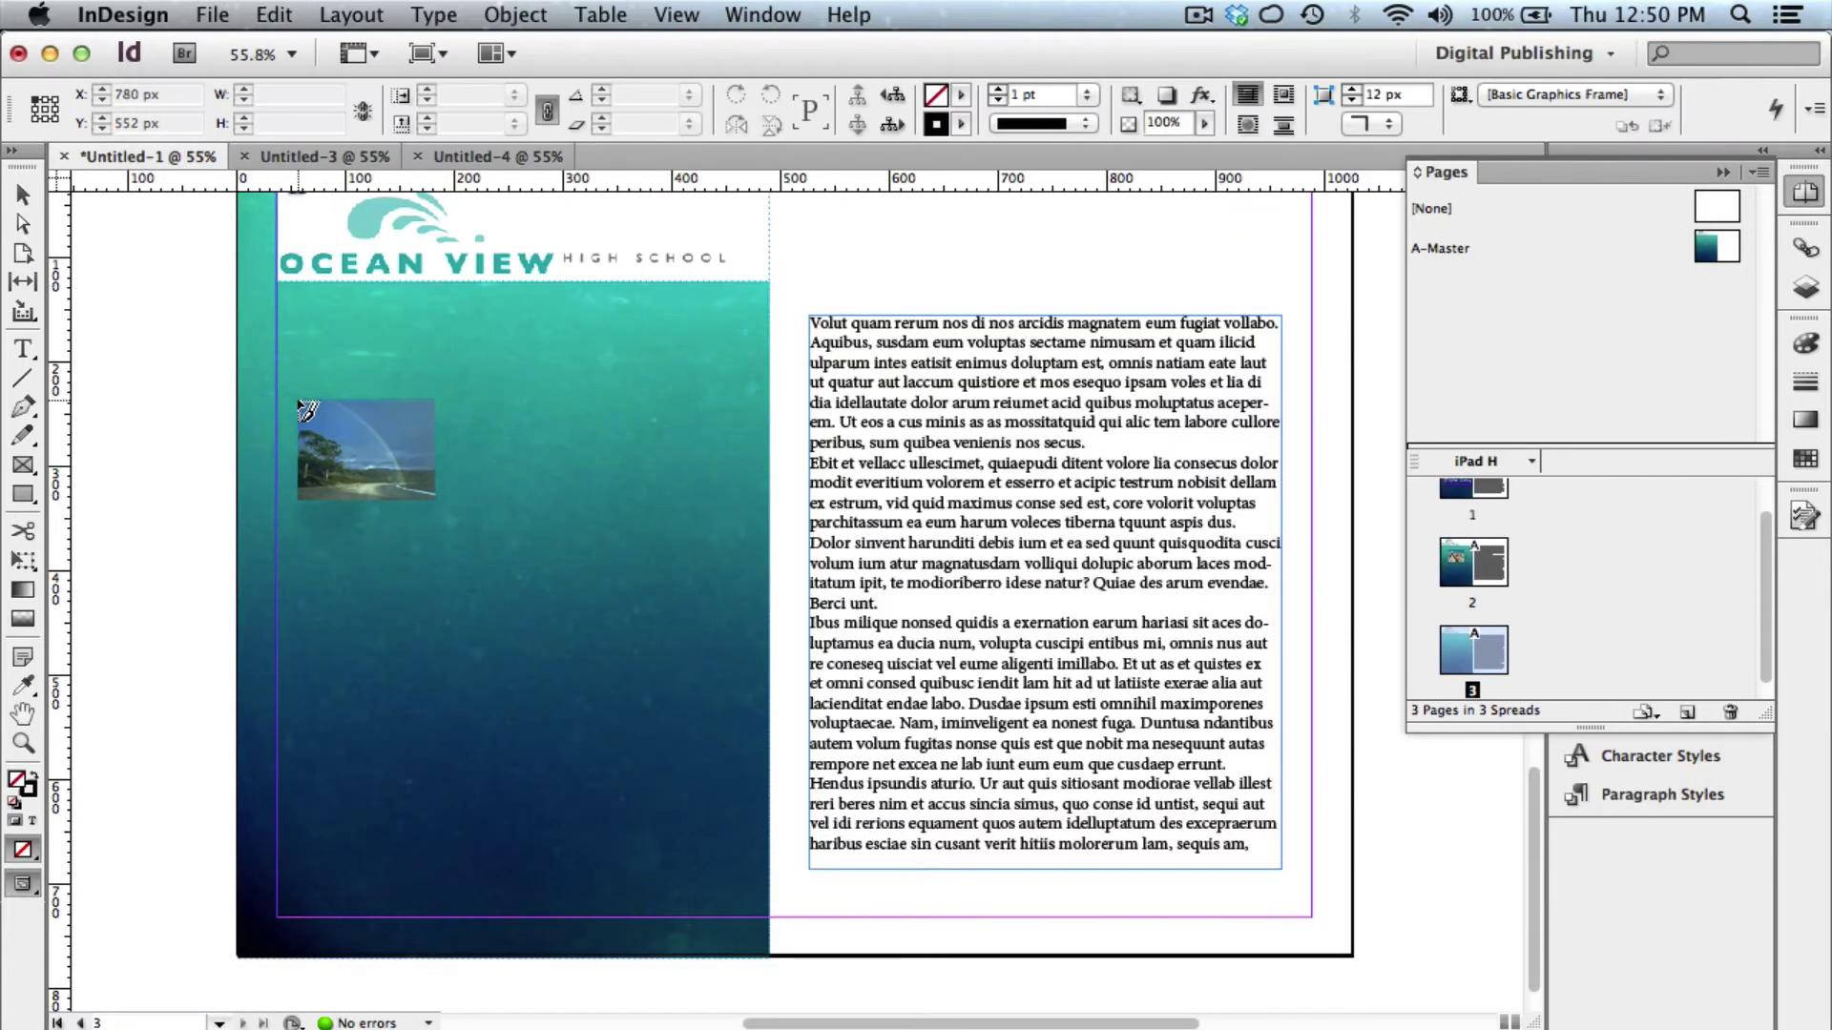
drag(293, 399, 734, 668)
drag(312, 458, 320, 361)
drag(651, 471, 649, 538)
click(904, 283)
scroll(905, 283, up, 3)
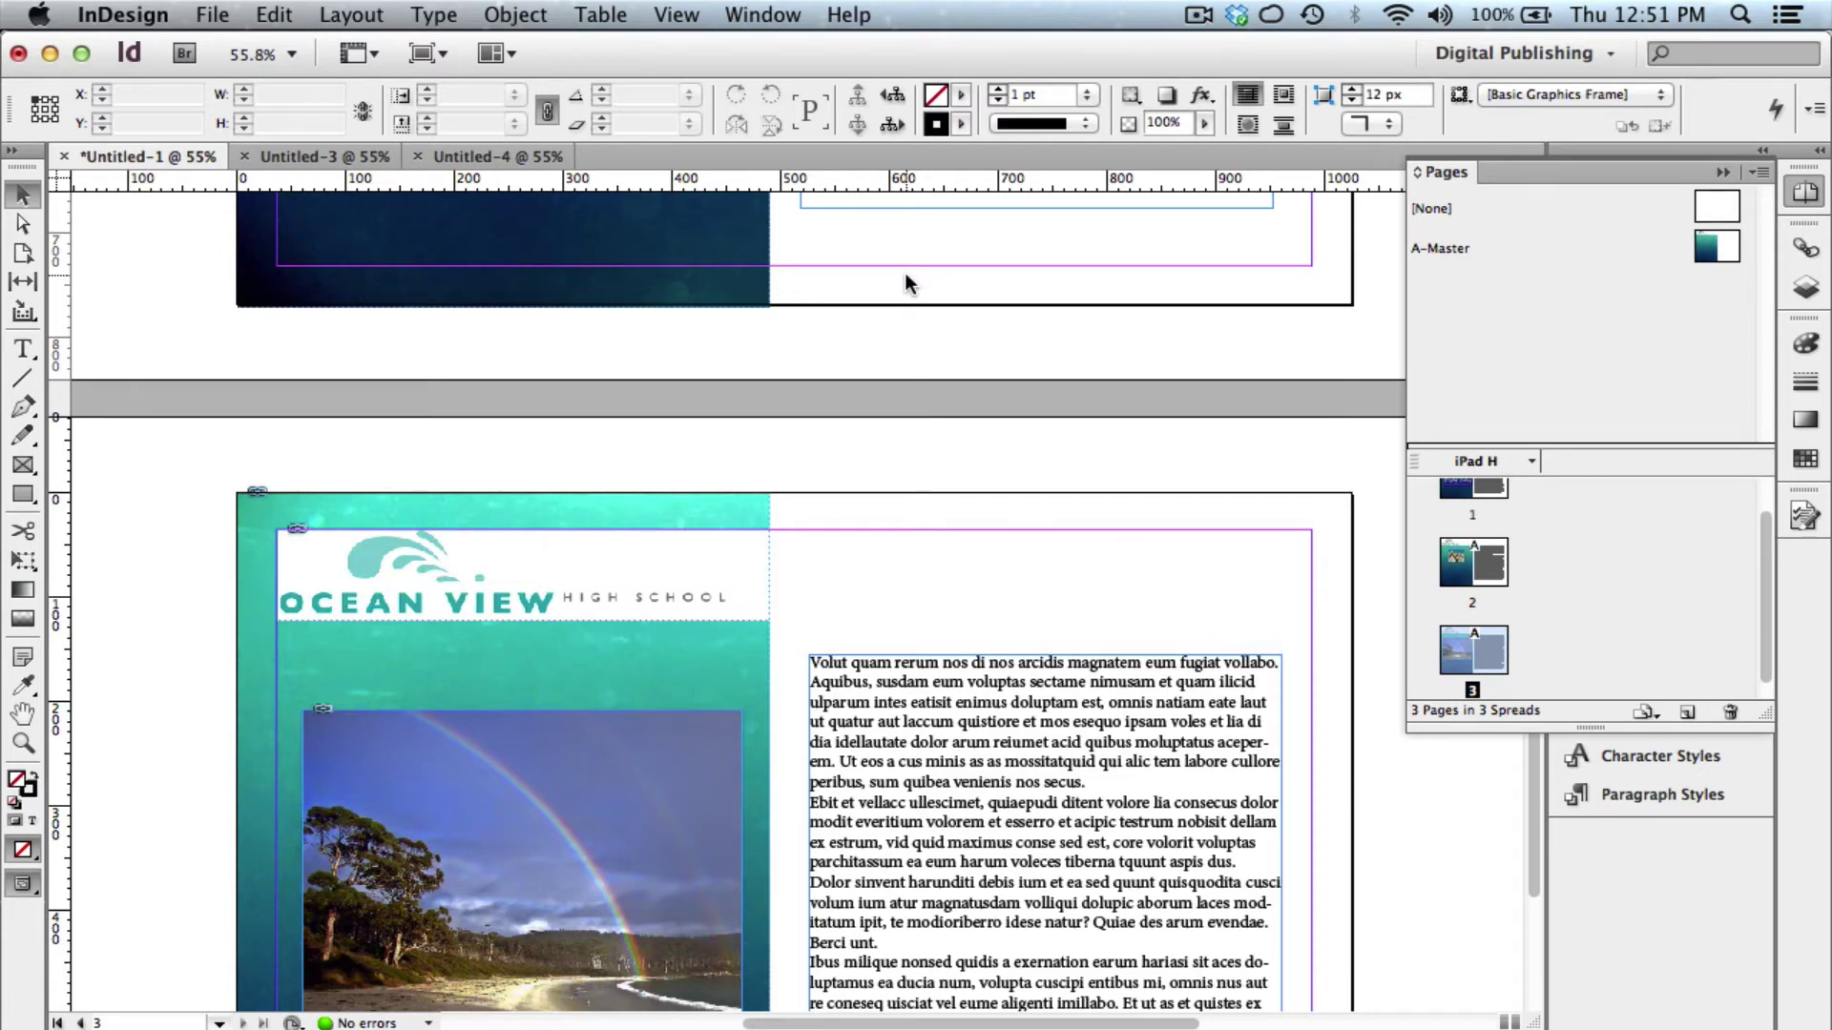
Scroll back up to page 1 and collapse the Pages panel.
scroll(907, 283, up, 8)
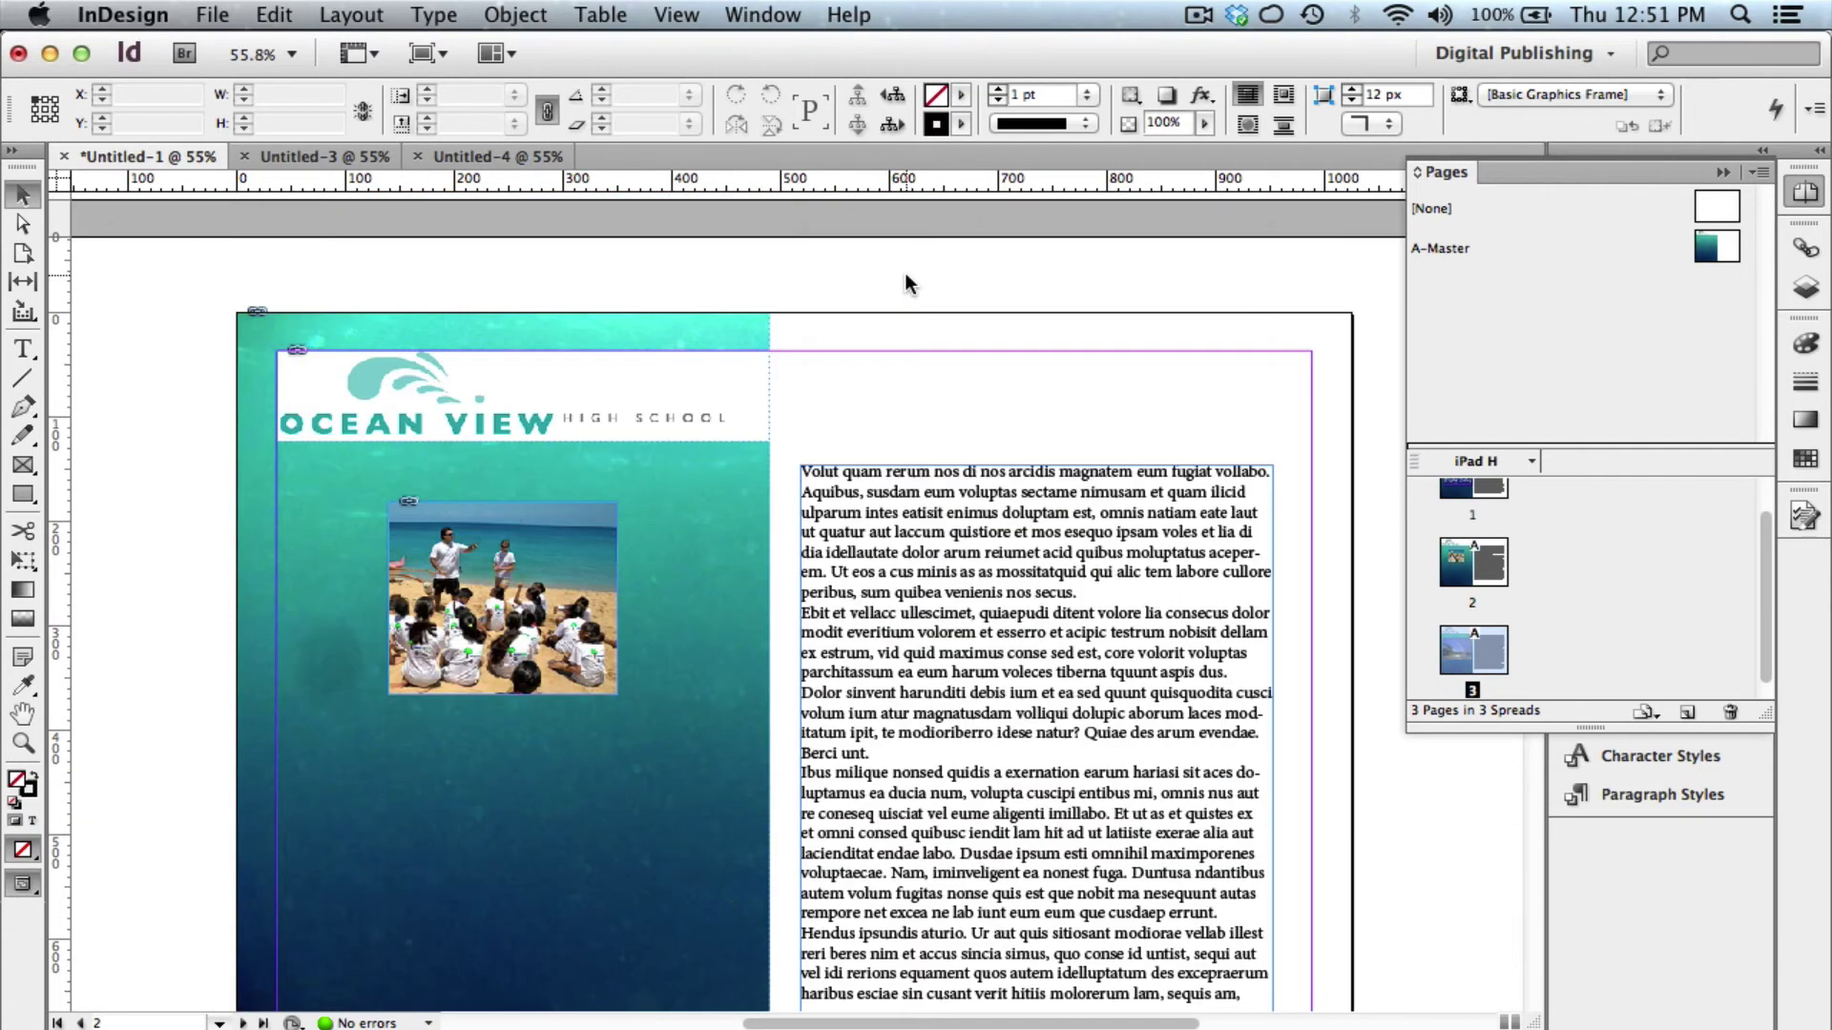
scroll(907, 284, up, 8)
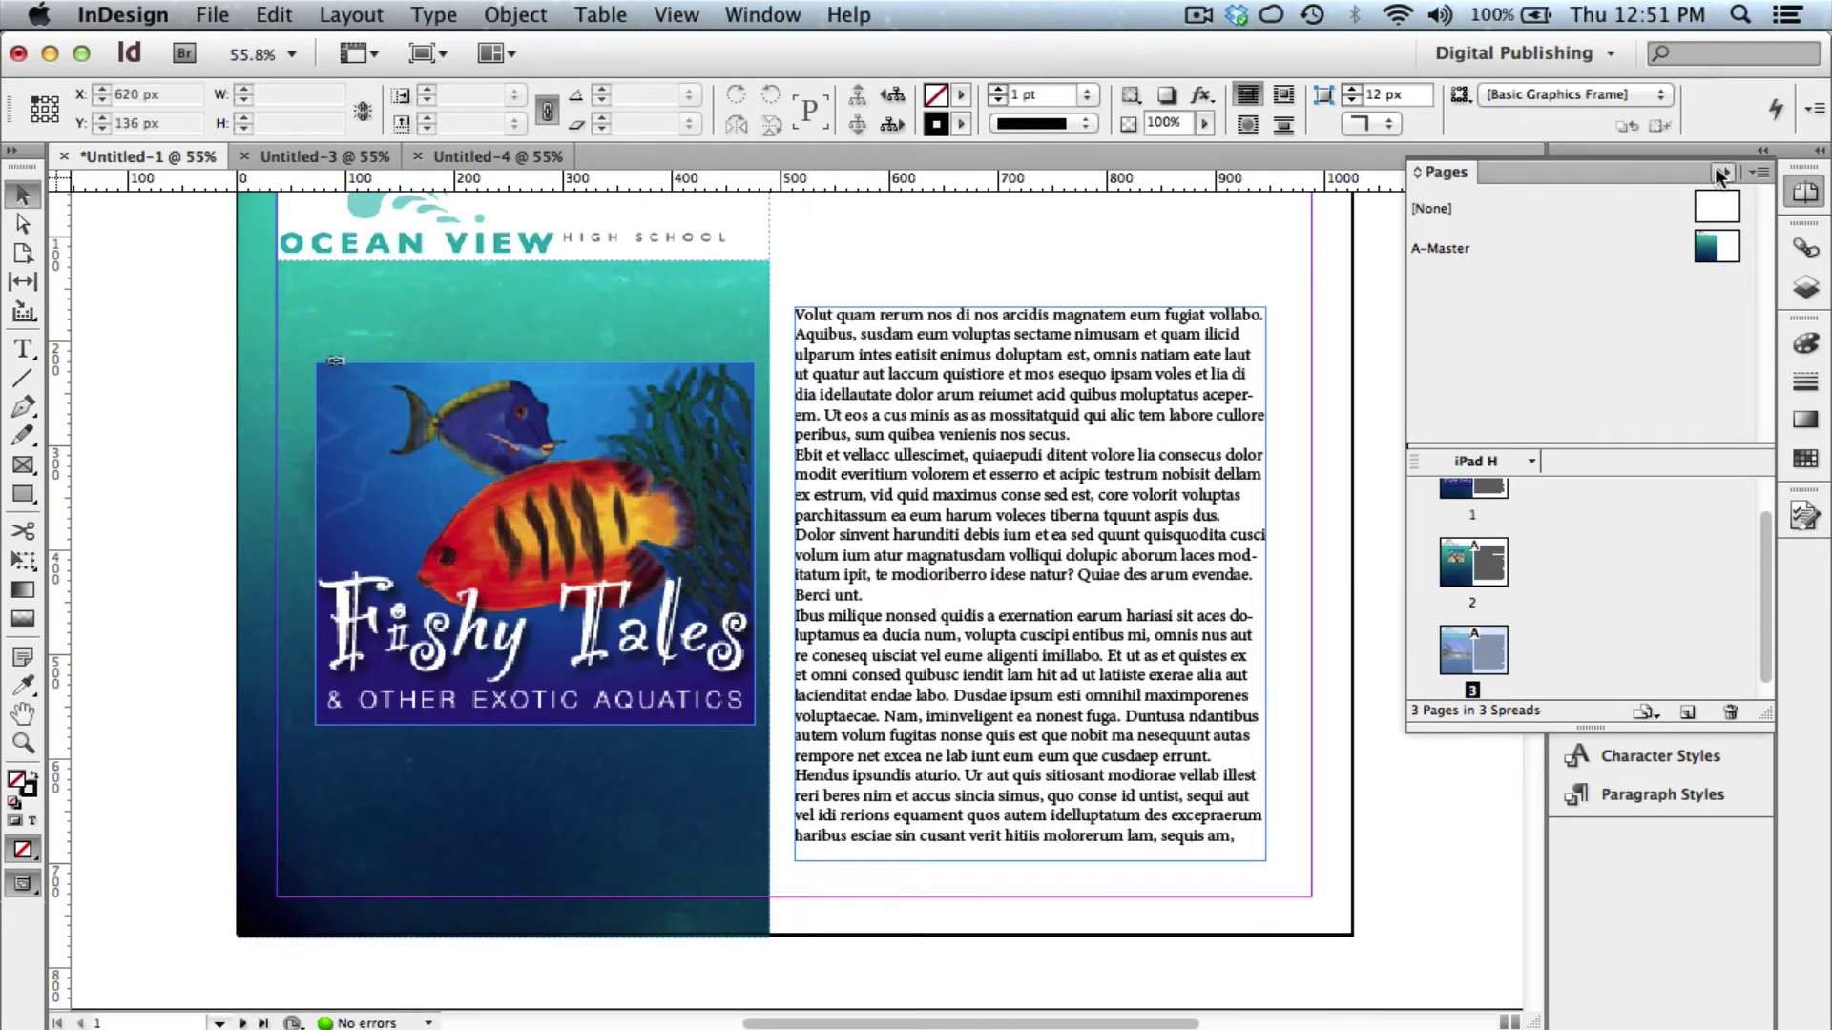
click(1716, 170)
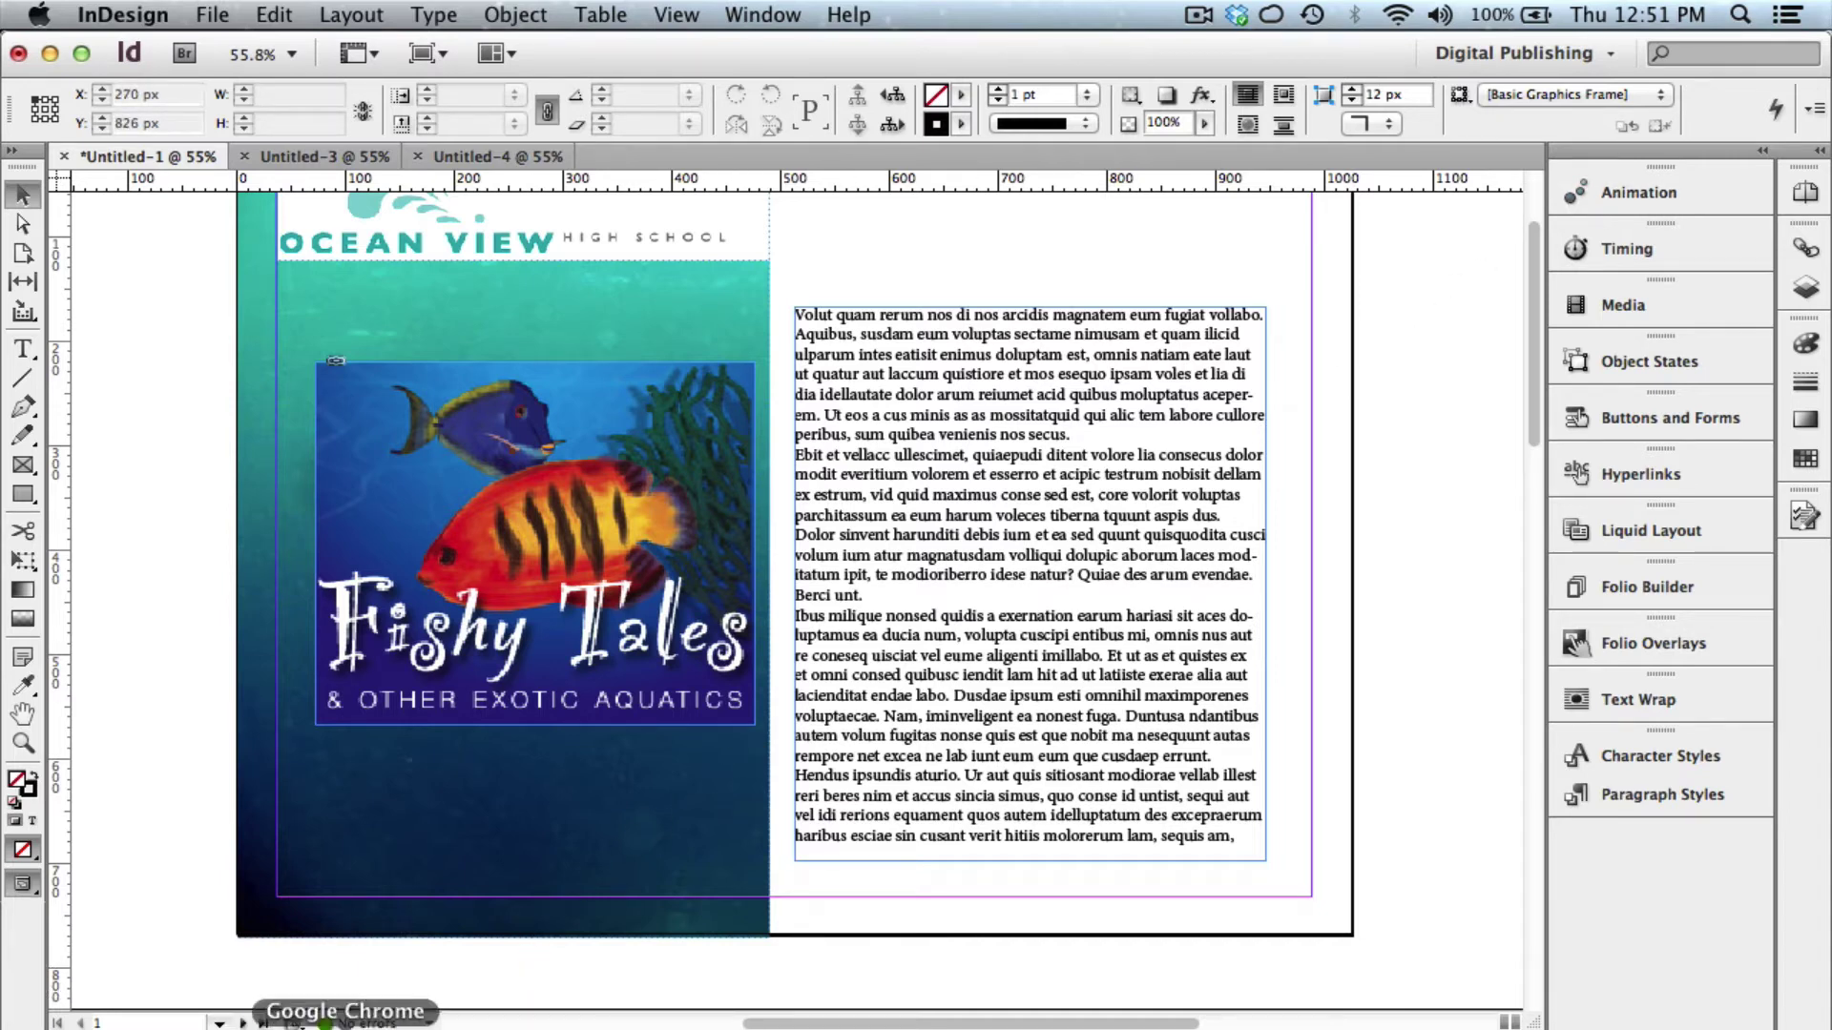
Switch to the Reflector window showing the mirrored iPad.
click(297, 1025)
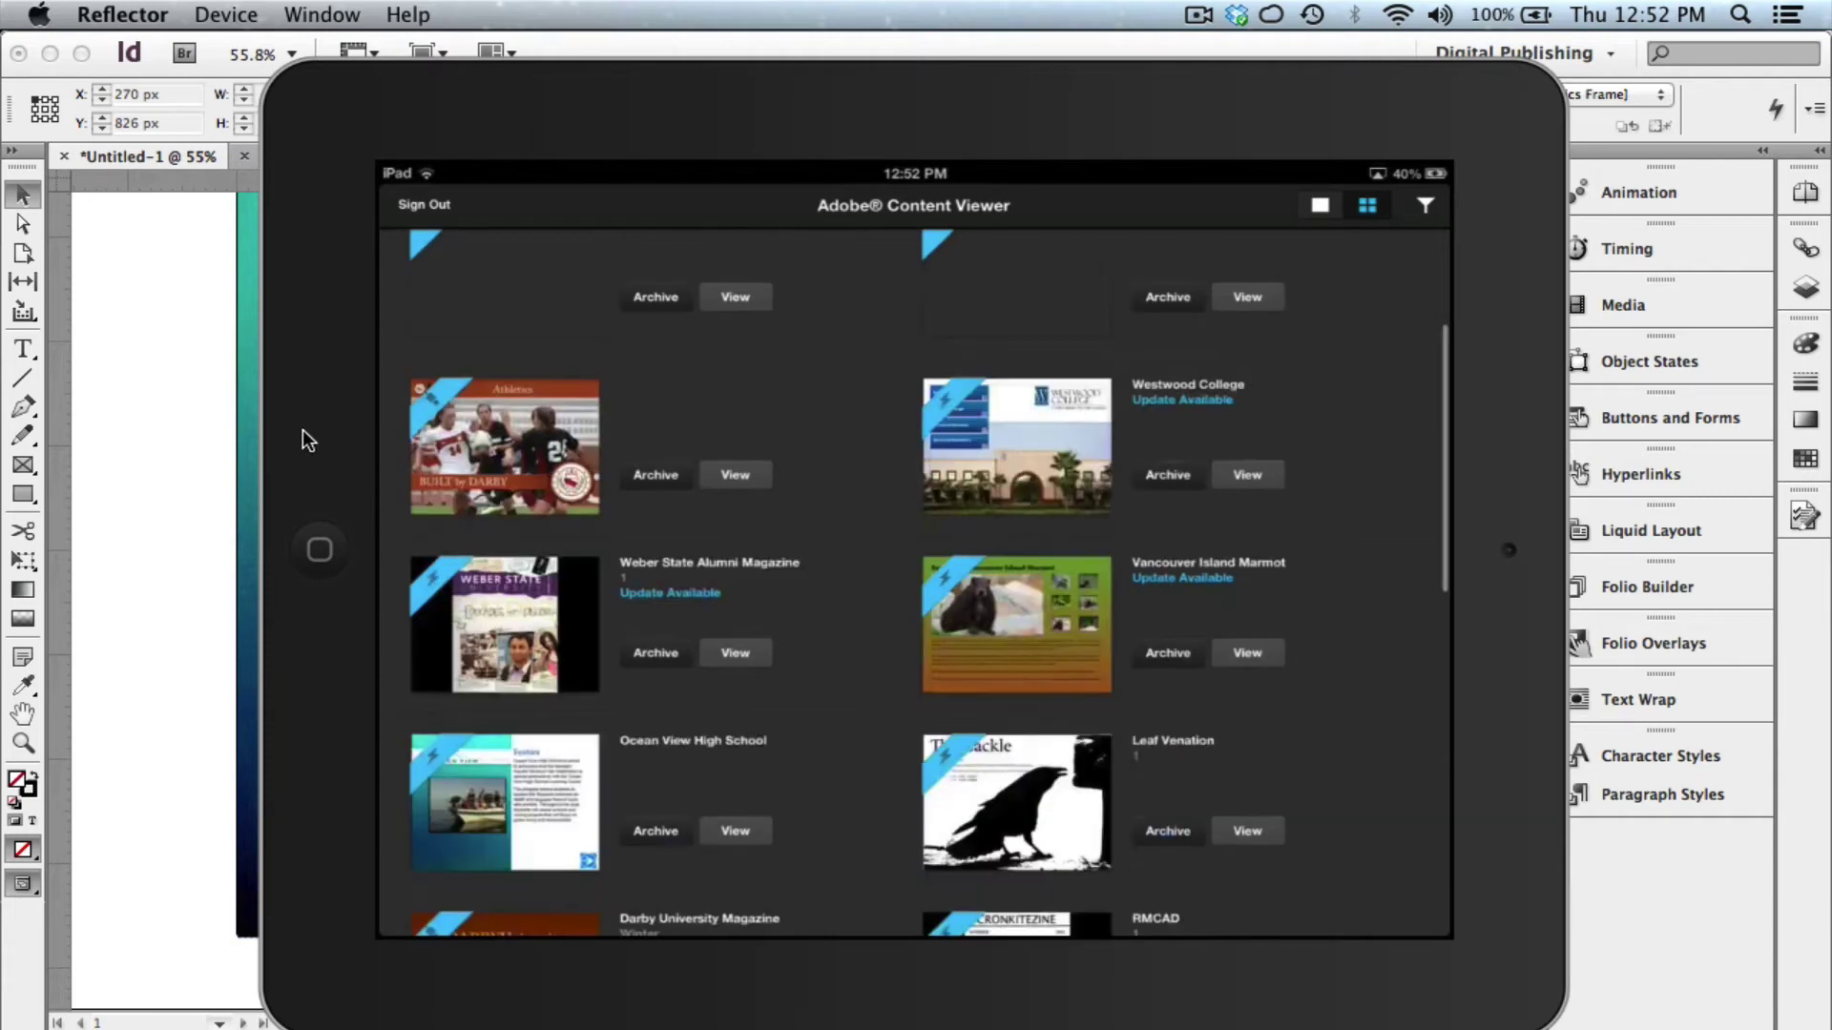
Return to InDesign and reset the workspace to Digital Publishing.
click(168, 435)
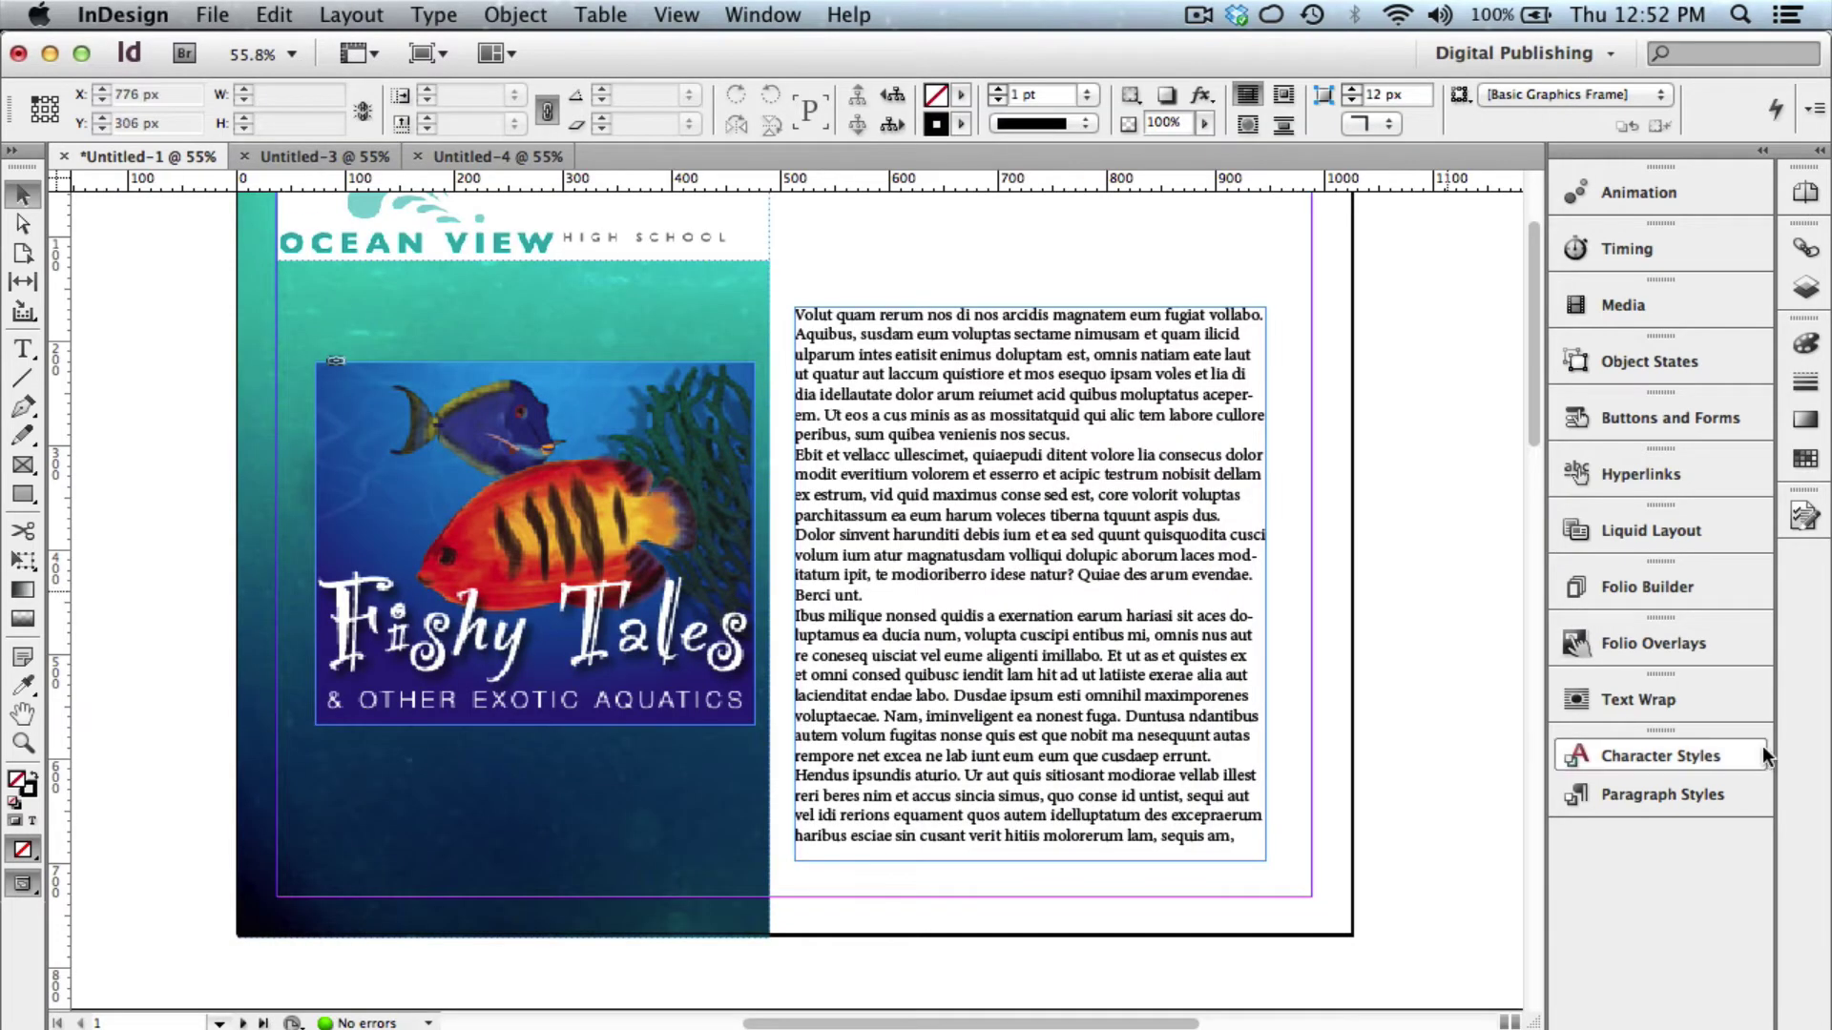
click(1650, 644)
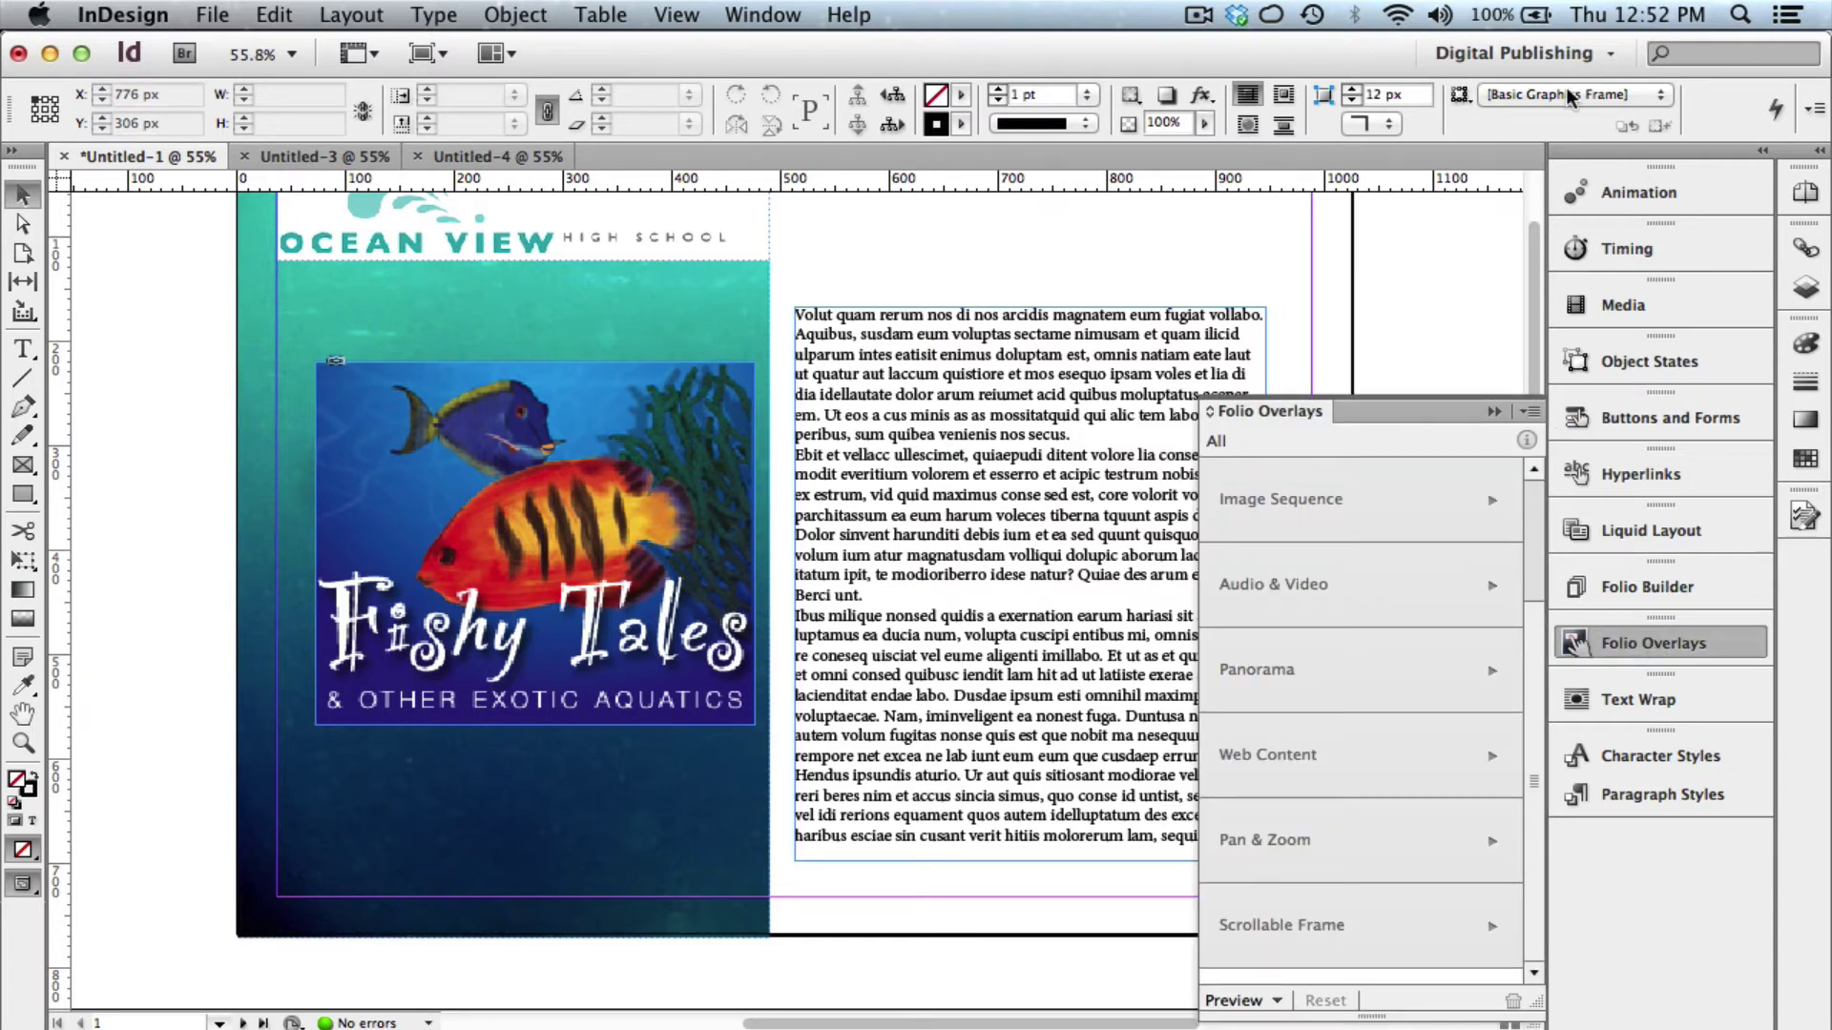
click(1553, 54)
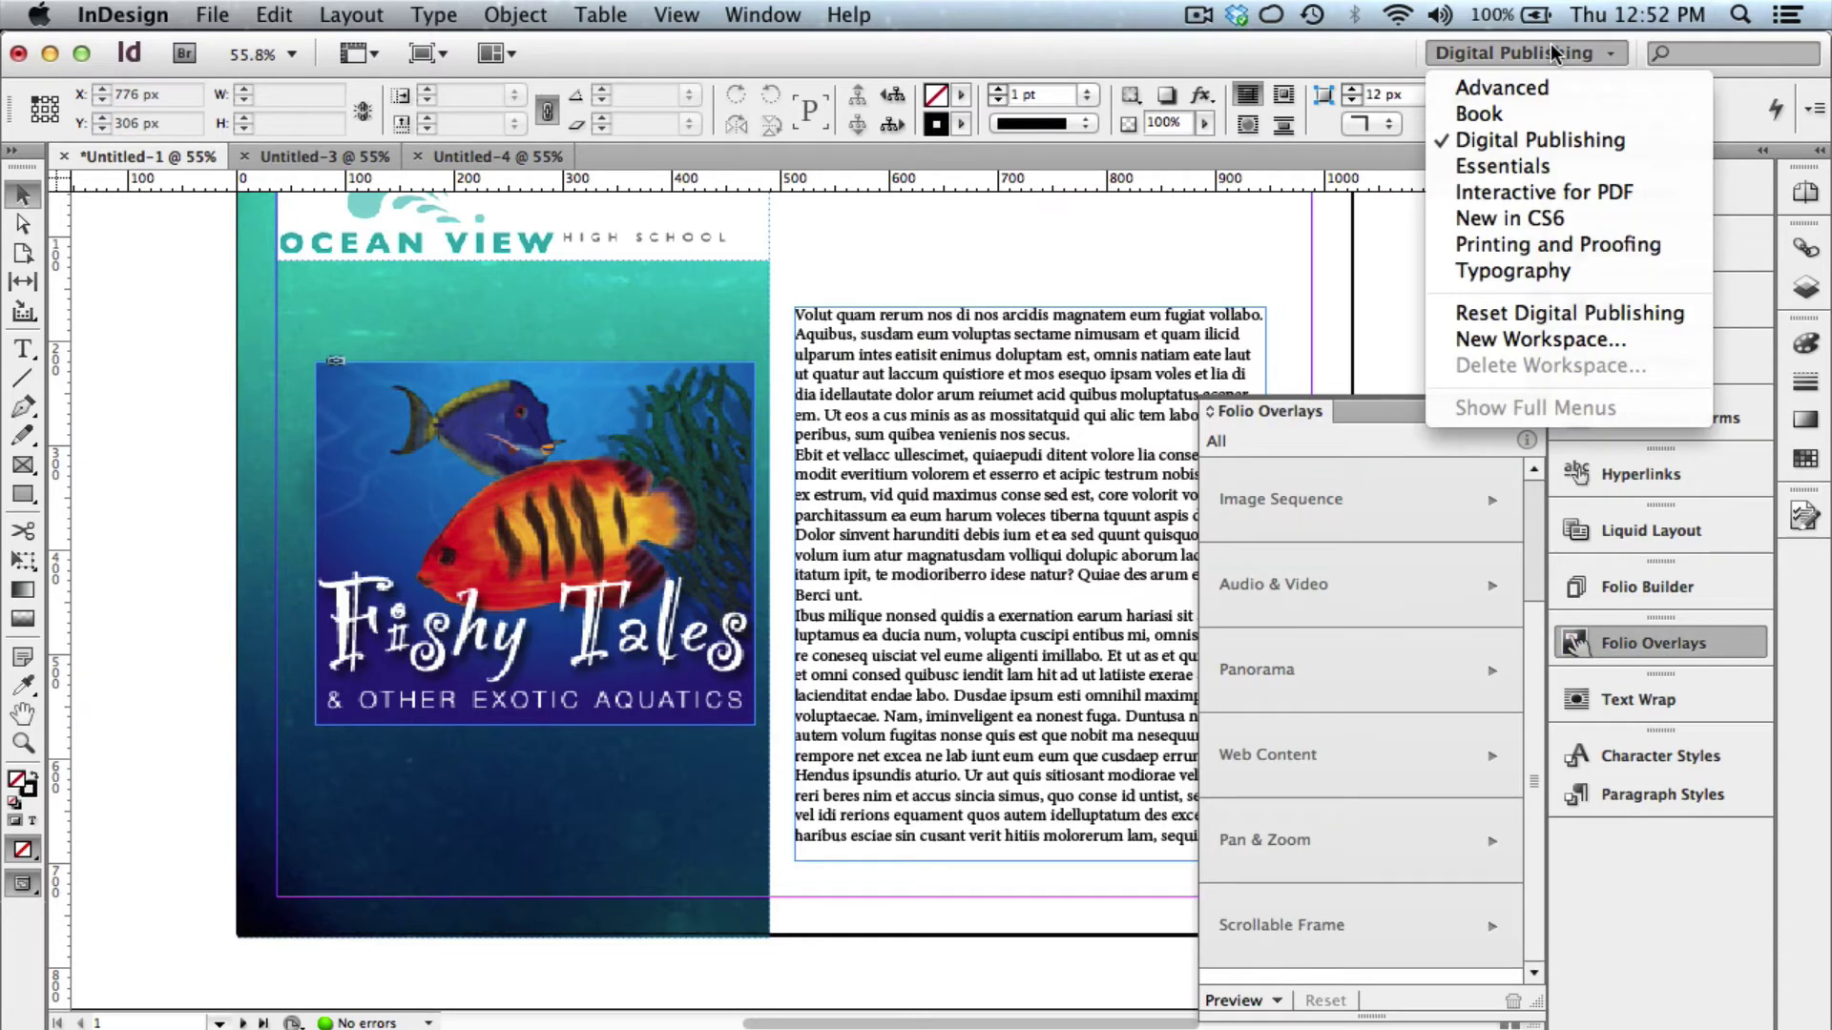
key(Tab)
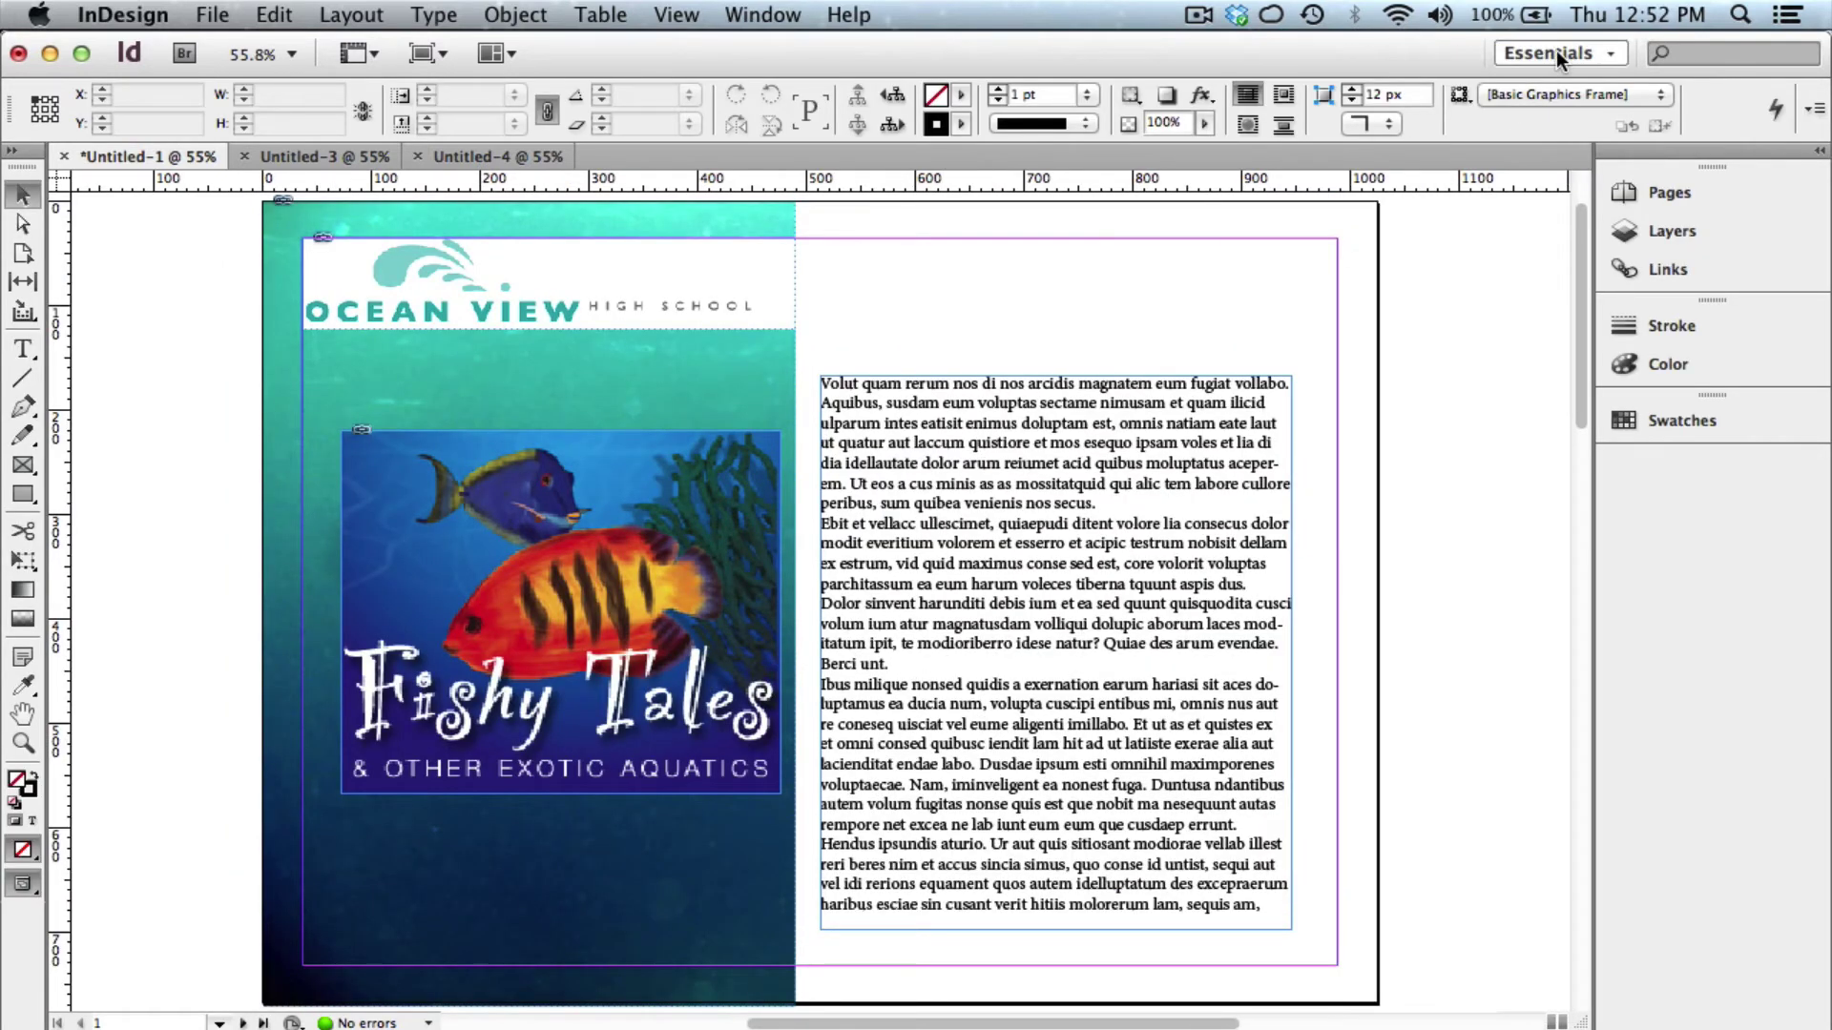
click(1555, 54)
click(1580, 141)
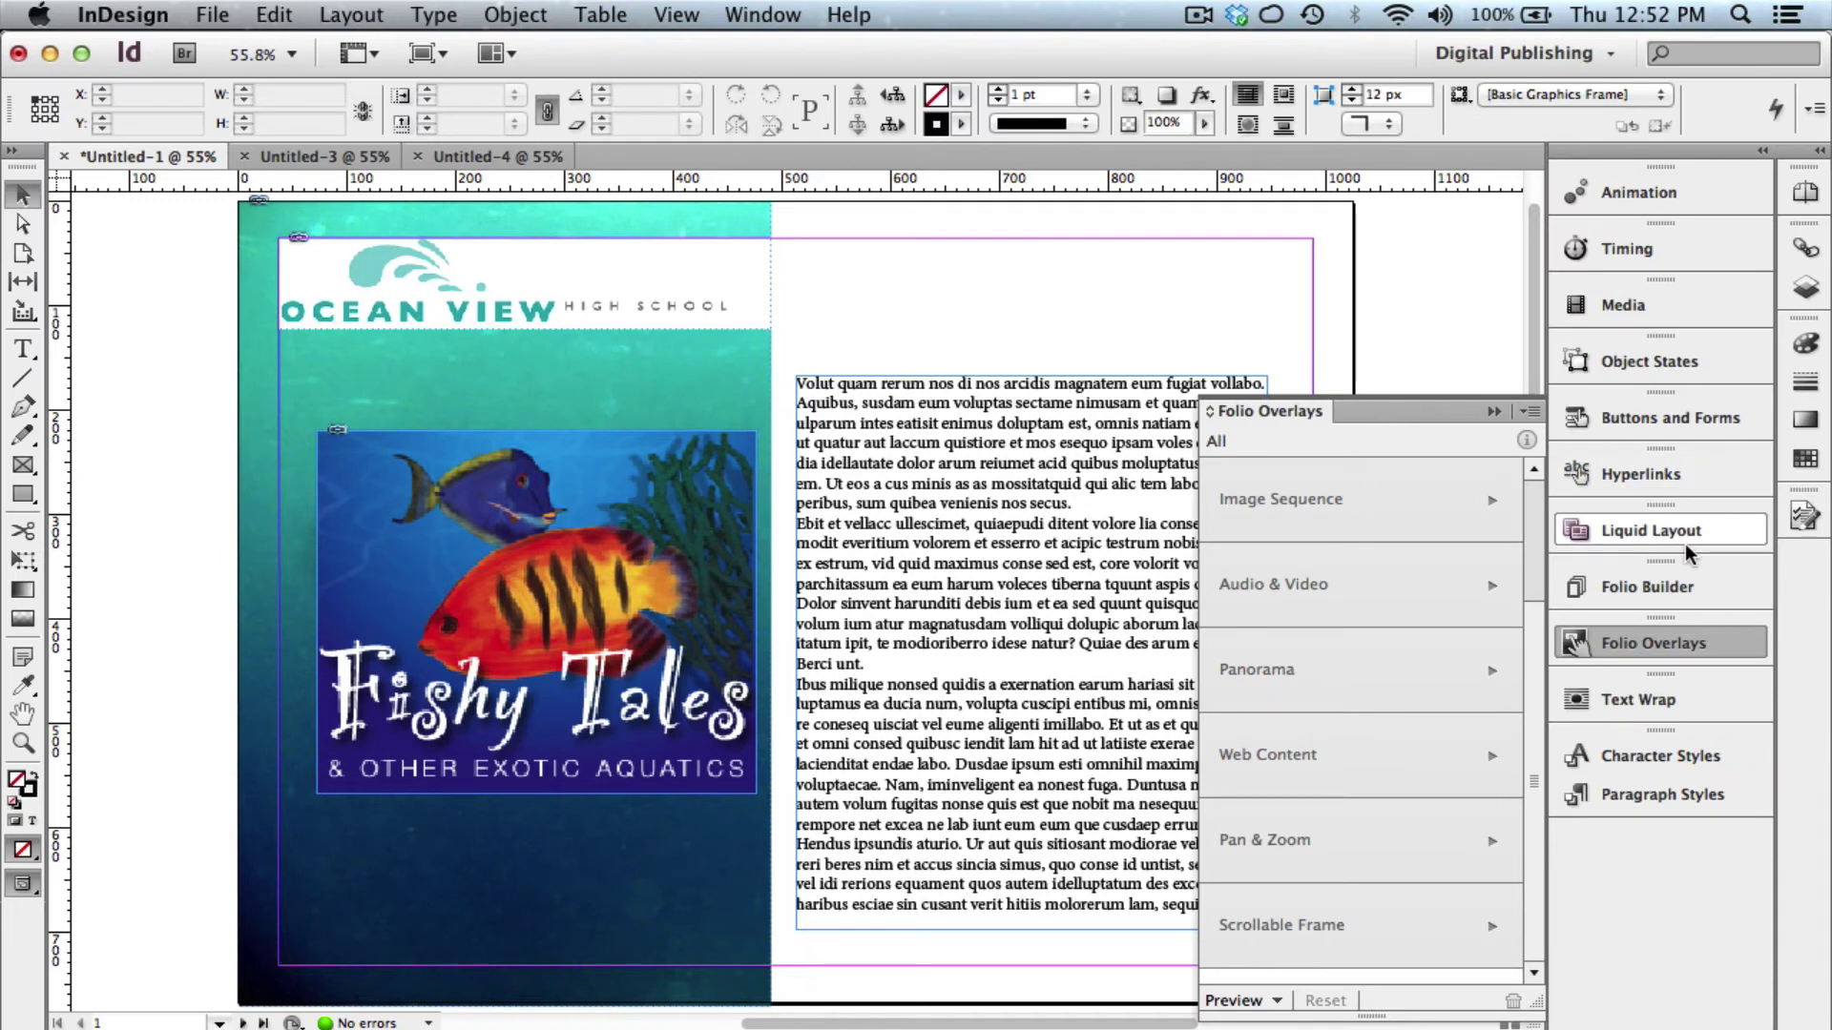
Choose Preview on Desktop from the Folio Overlays panel.
click(1681, 592)
click(1676, 638)
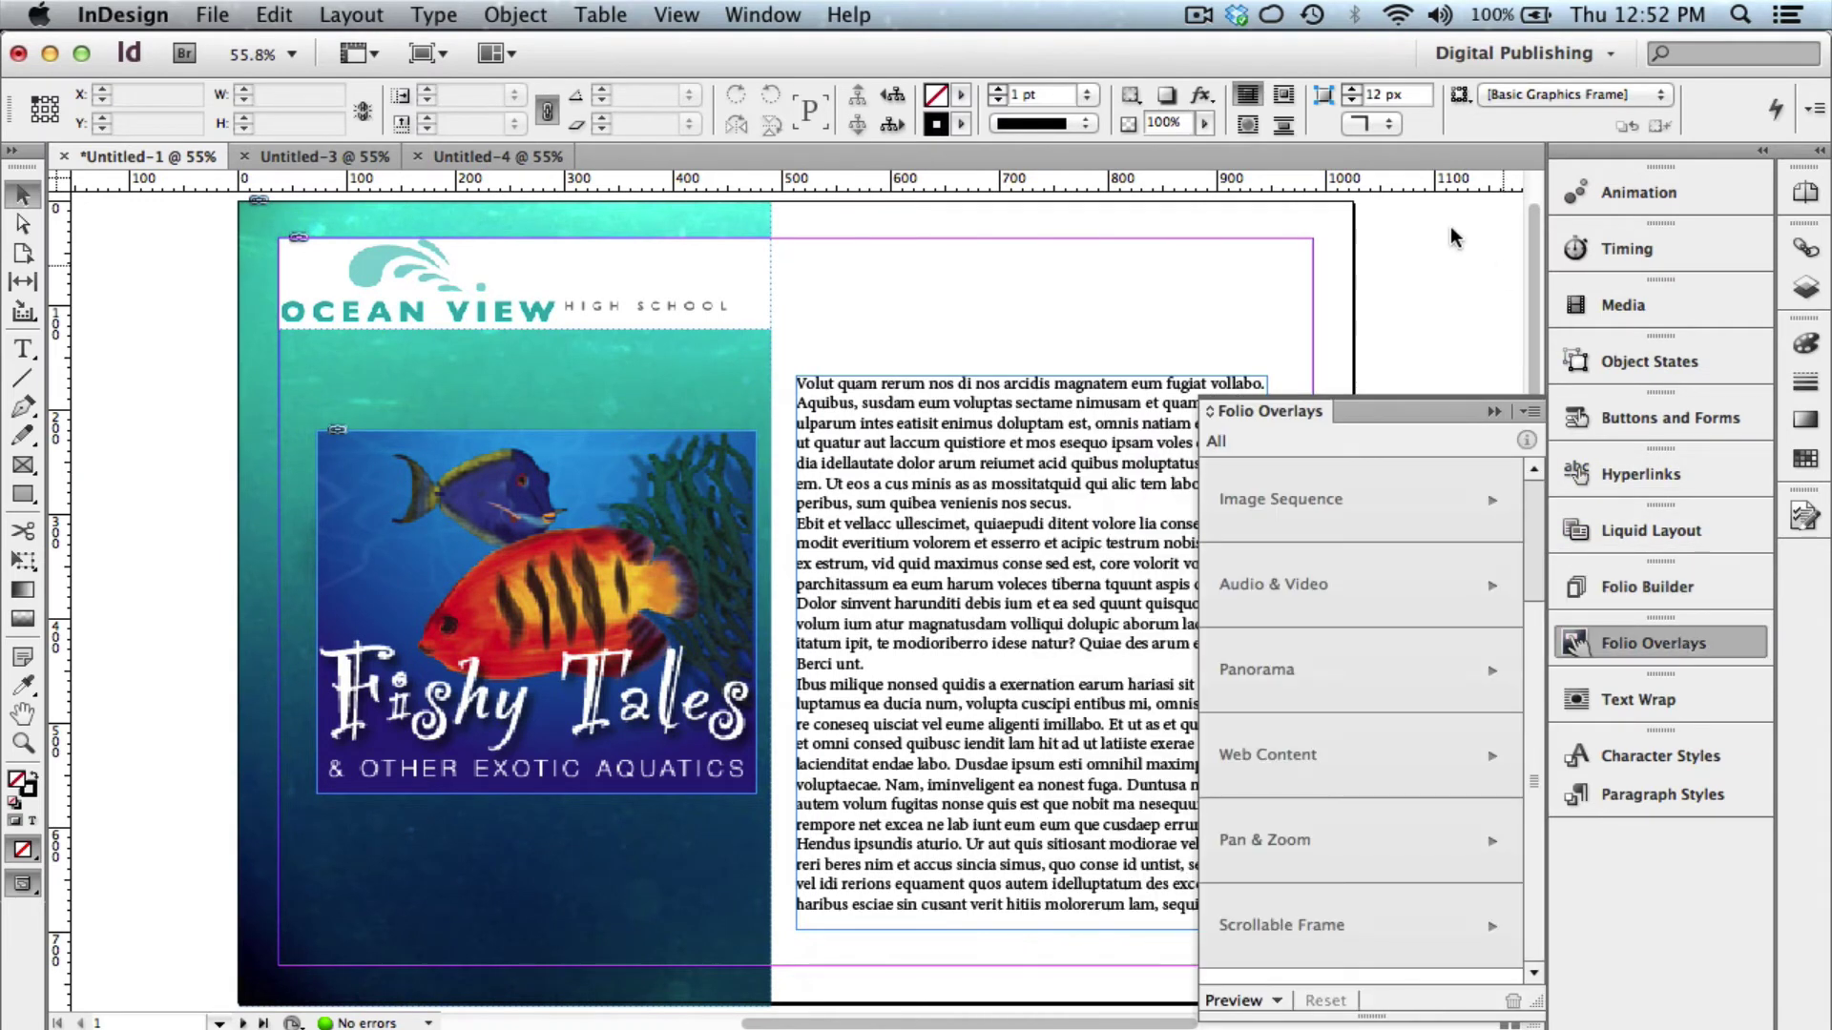
click(852, 14)
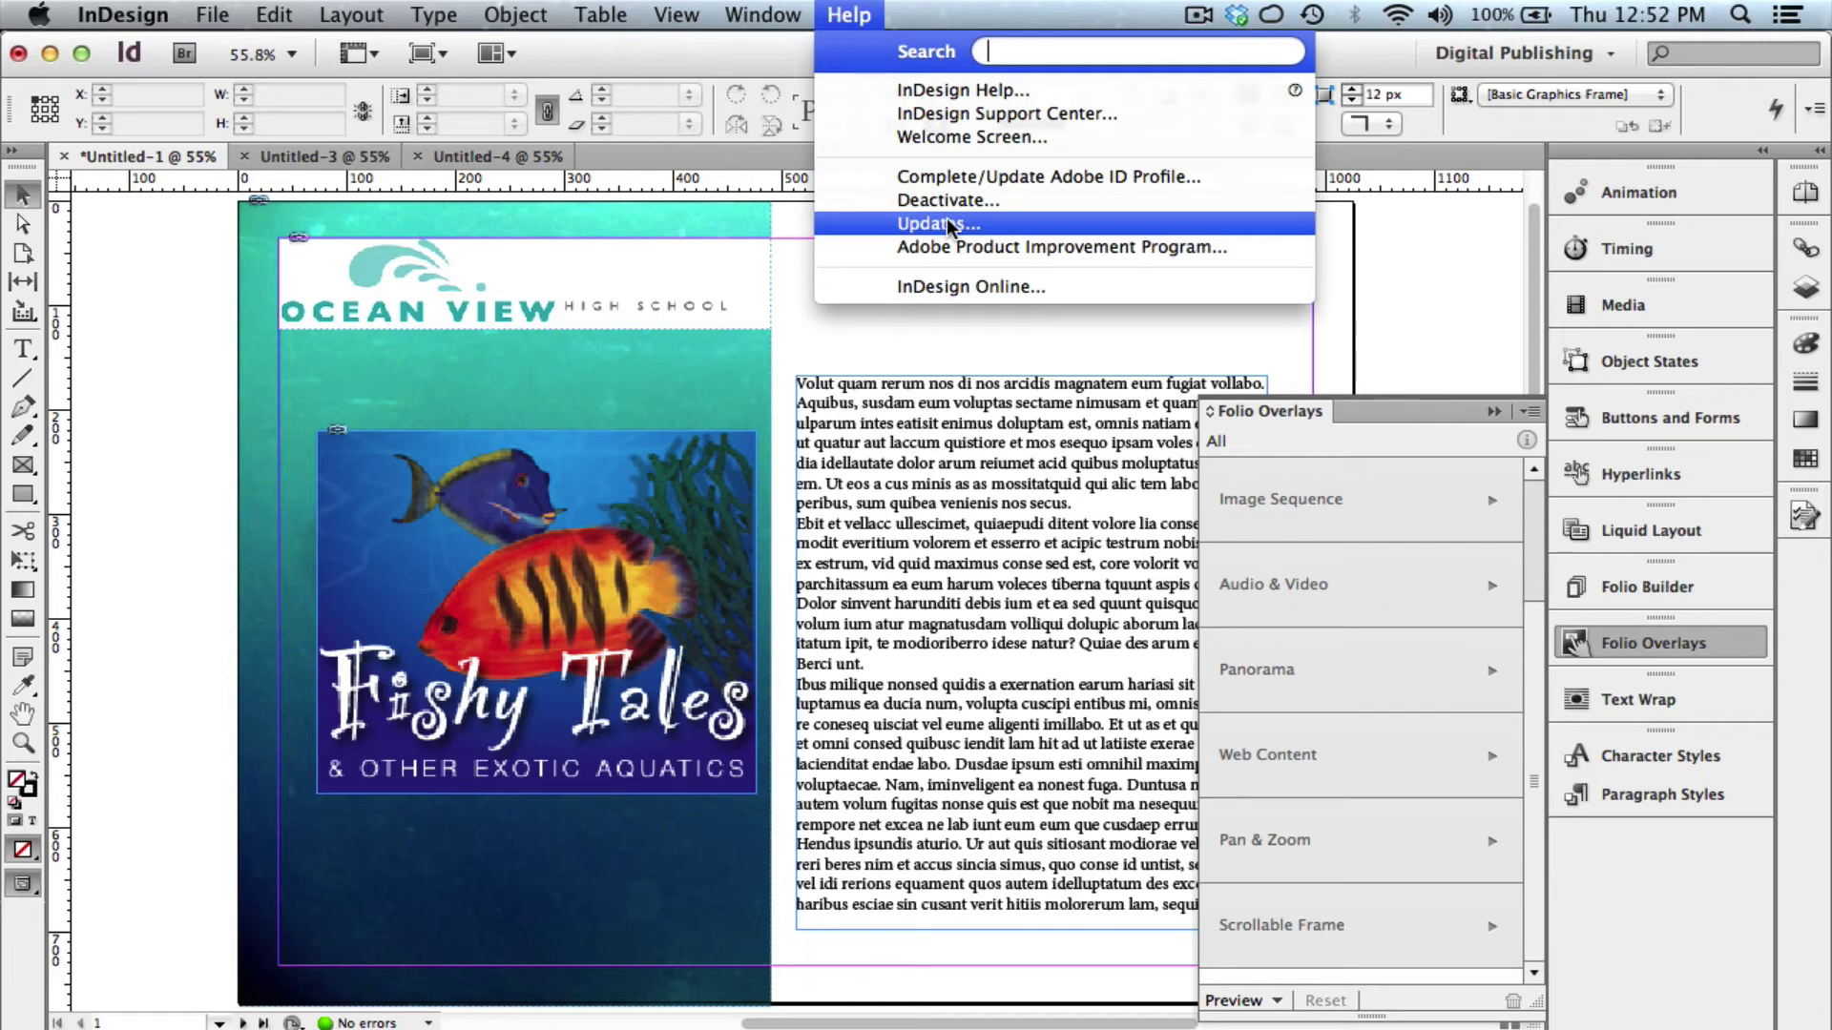
click(1462, 352)
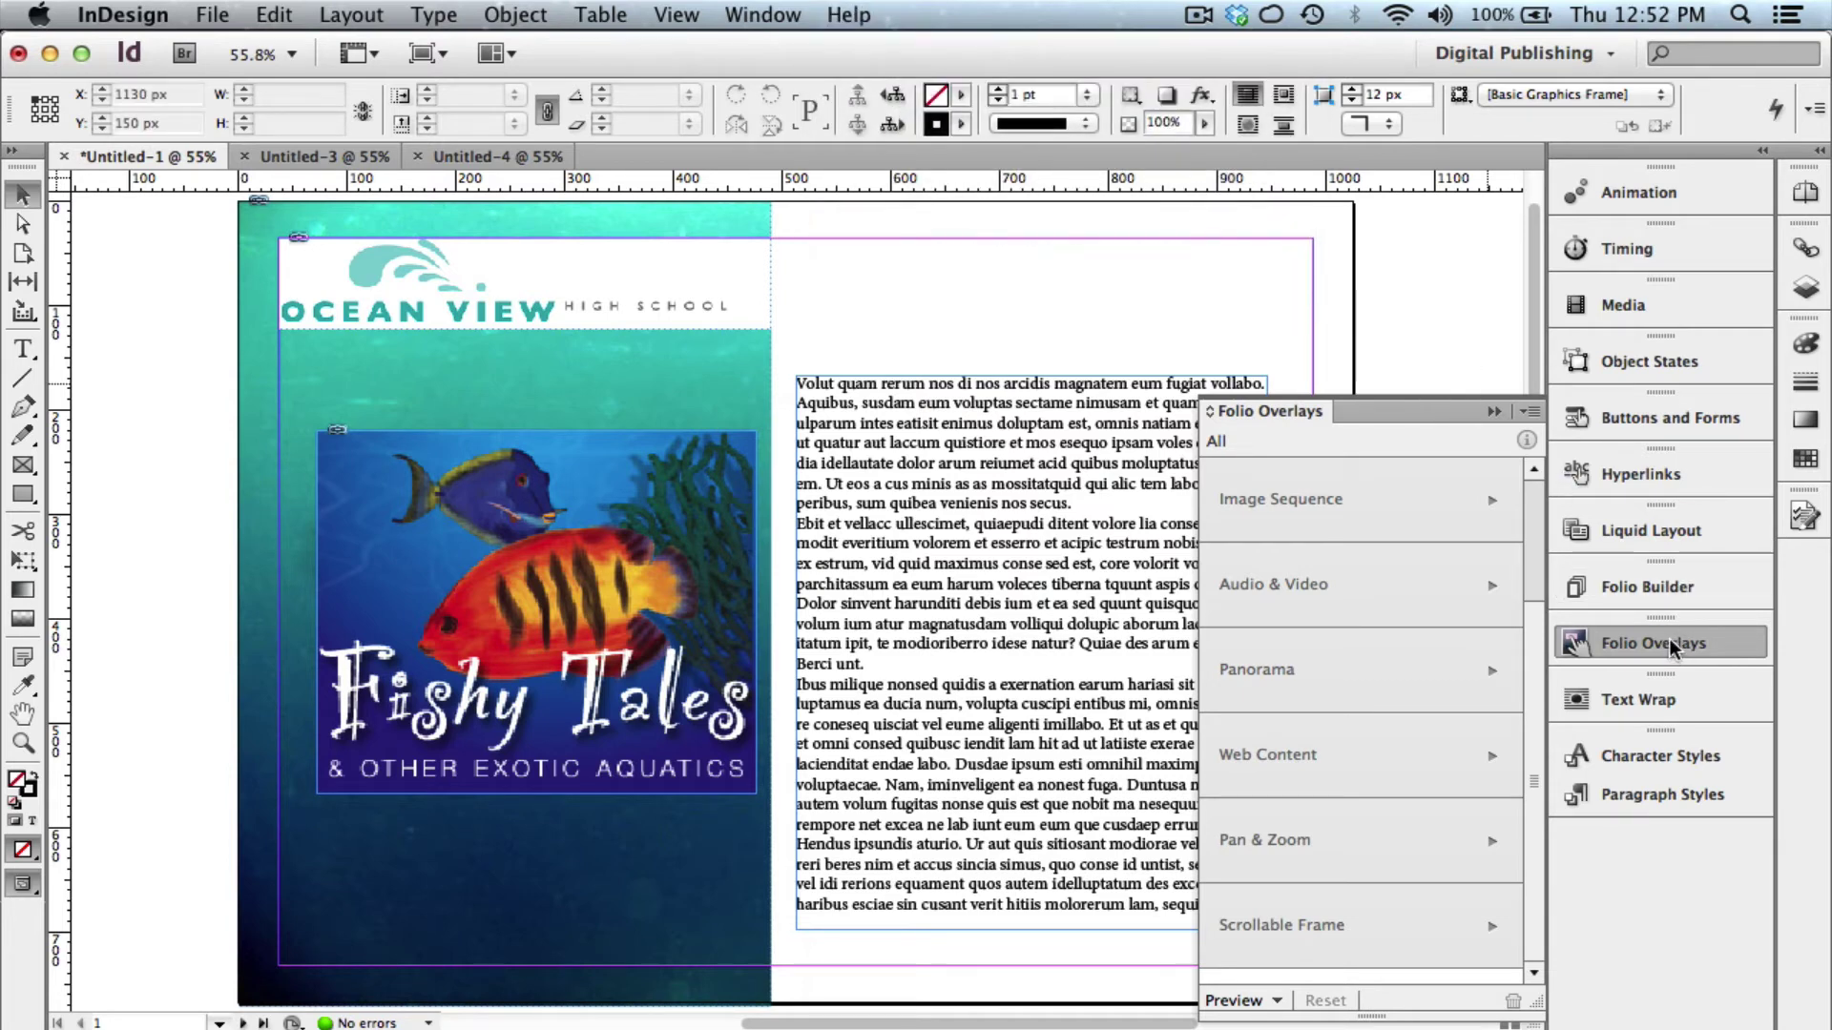
click(1280, 1001)
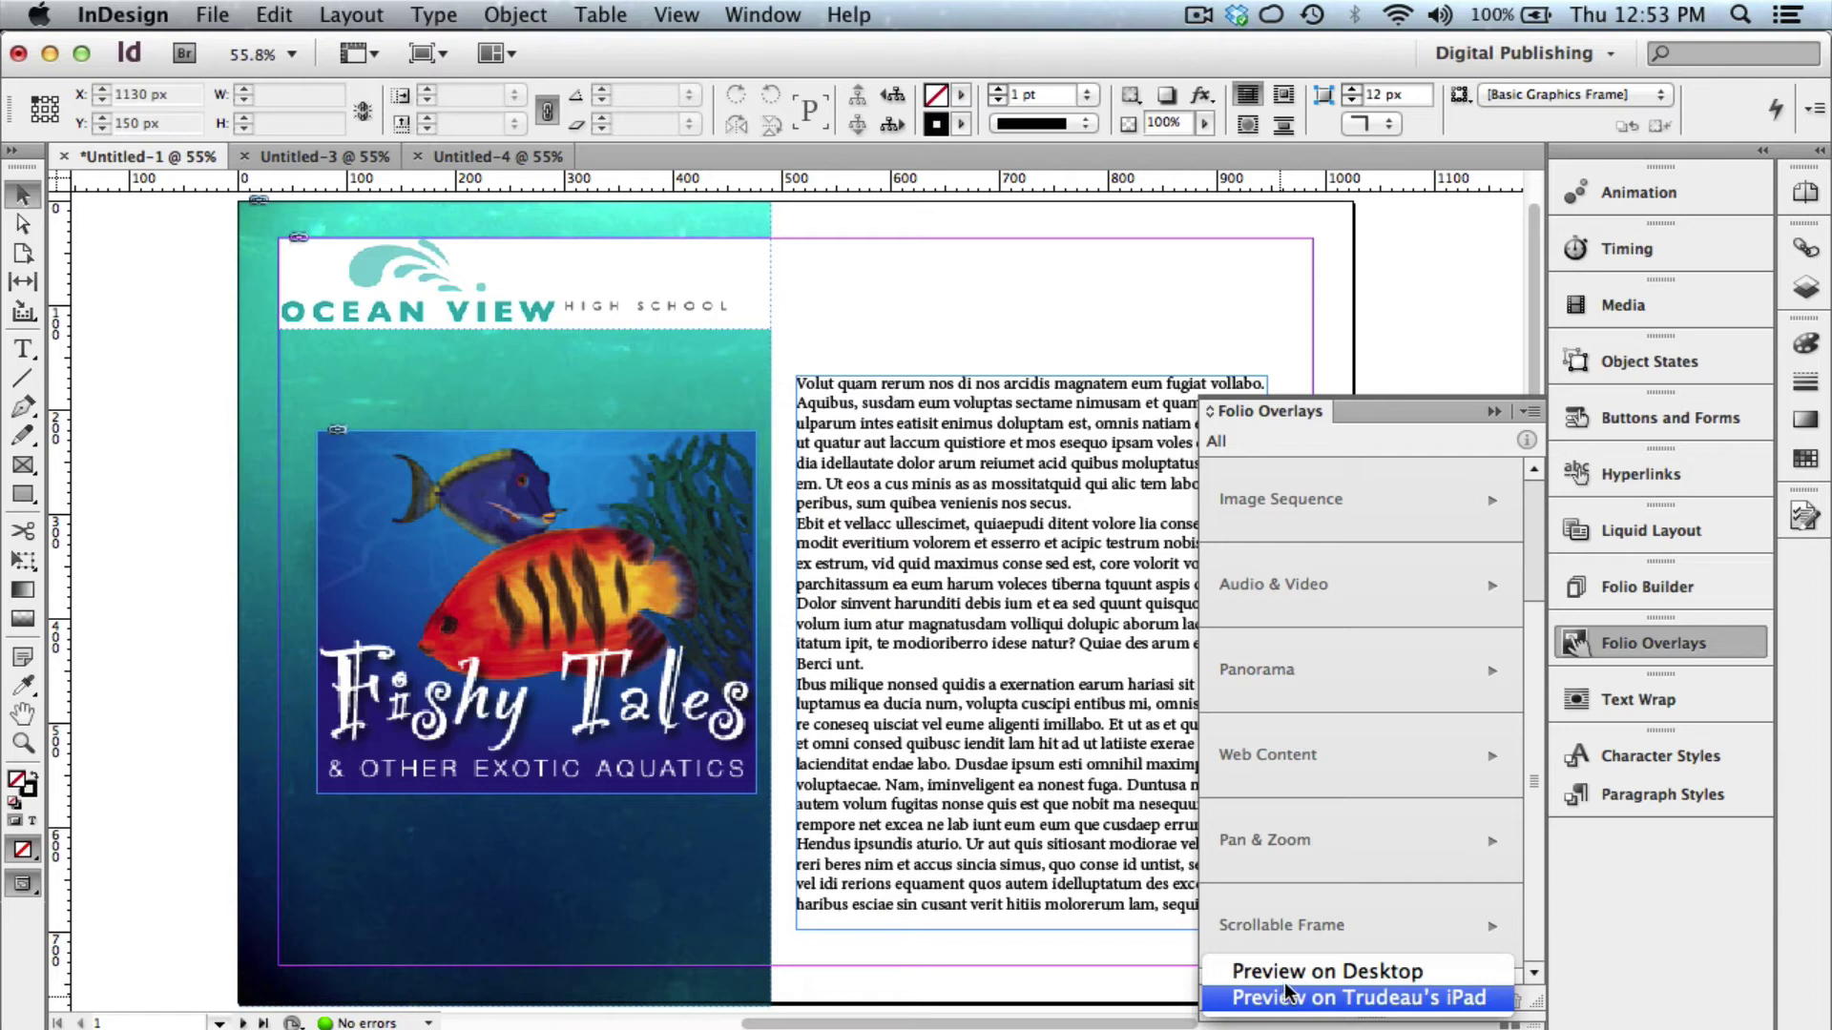
click(1284, 976)
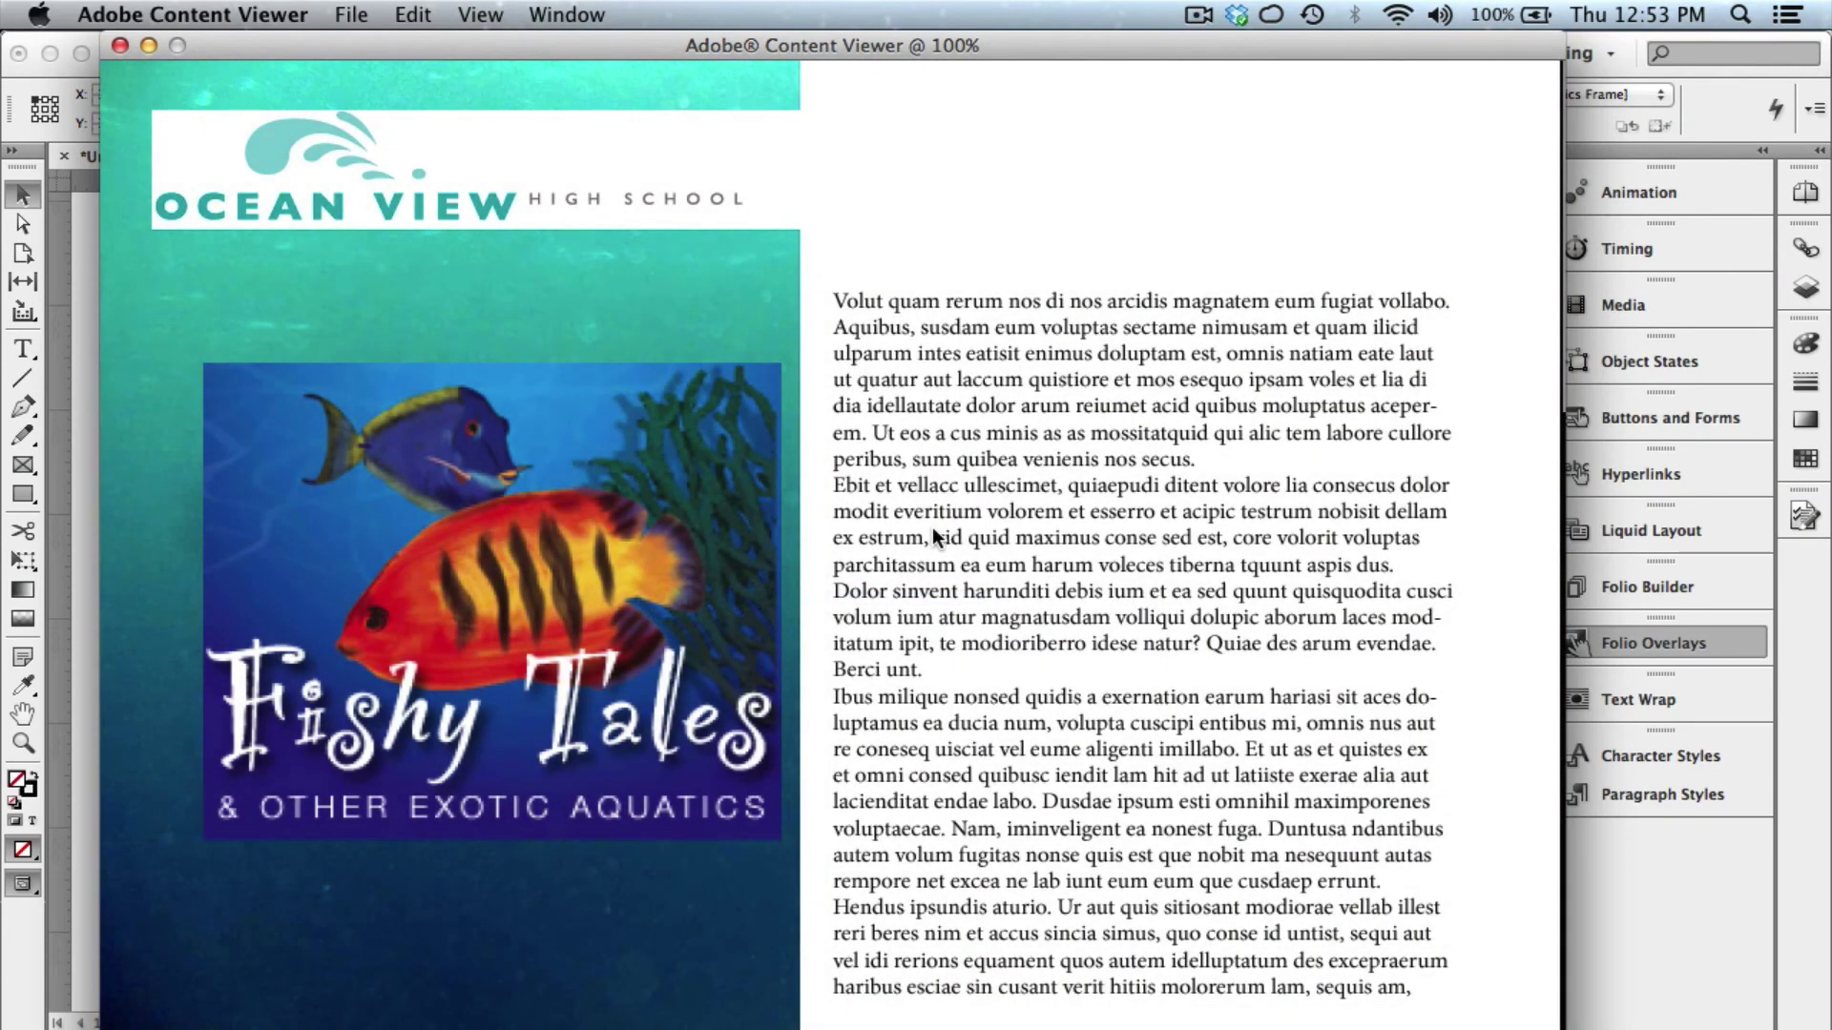
Swipe forward to the Ocean View and rainbow photo pages, back to Fishy Tales, then close Content Viewer.
click(931, 526)
drag(929, 672, 936, 311)
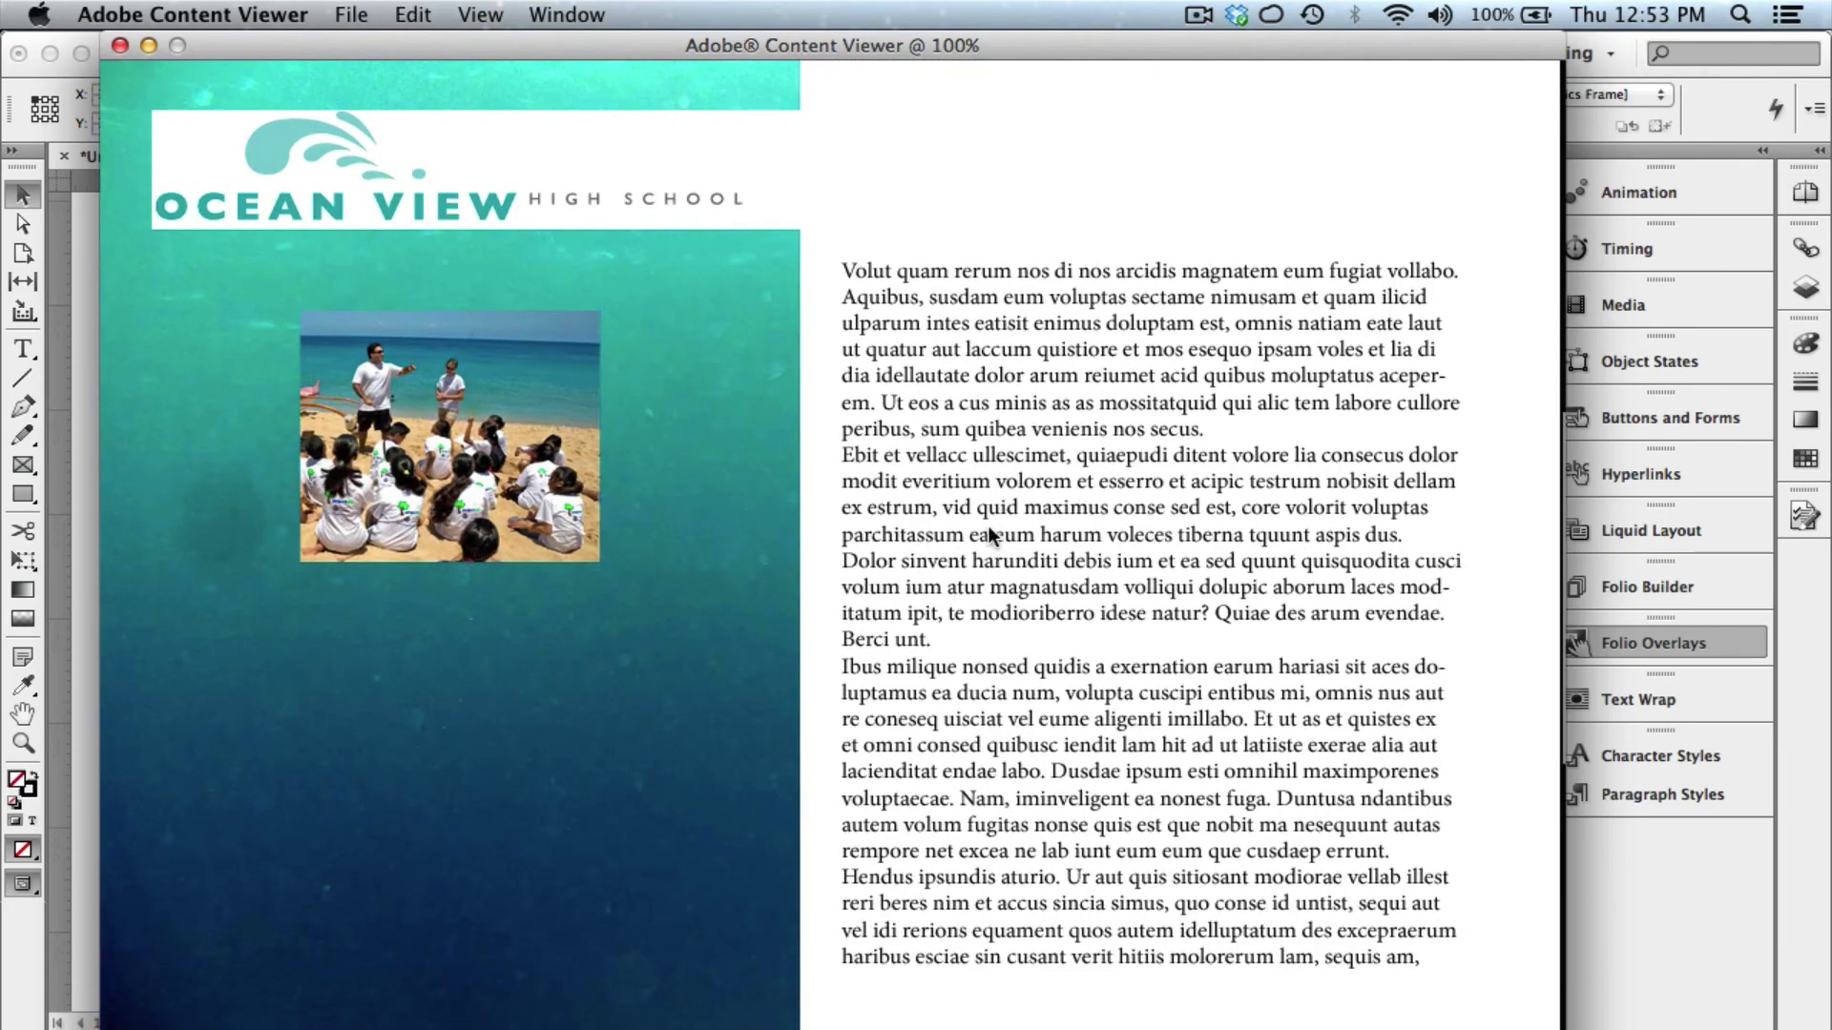
drag(987, 525, 981, 204)
drag(992, 362, 992, 622)
drag(1020, 479, 1038, 672)
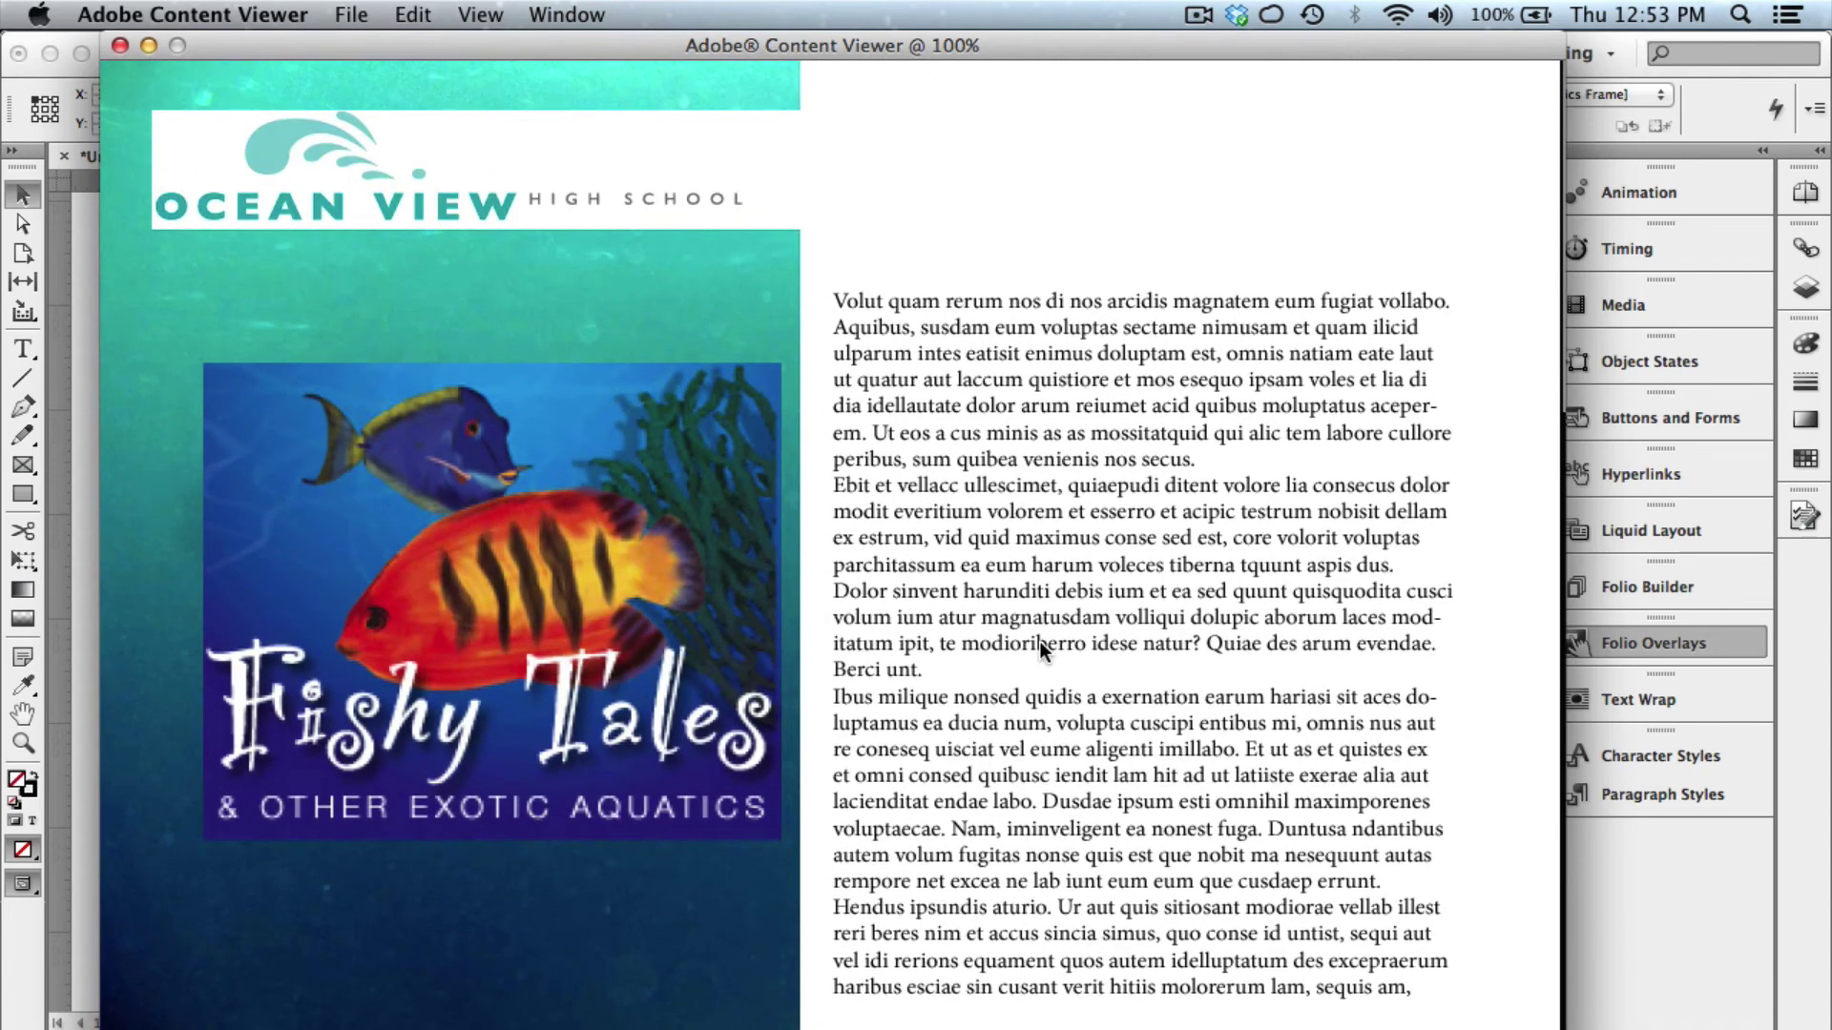
click(120, 46)
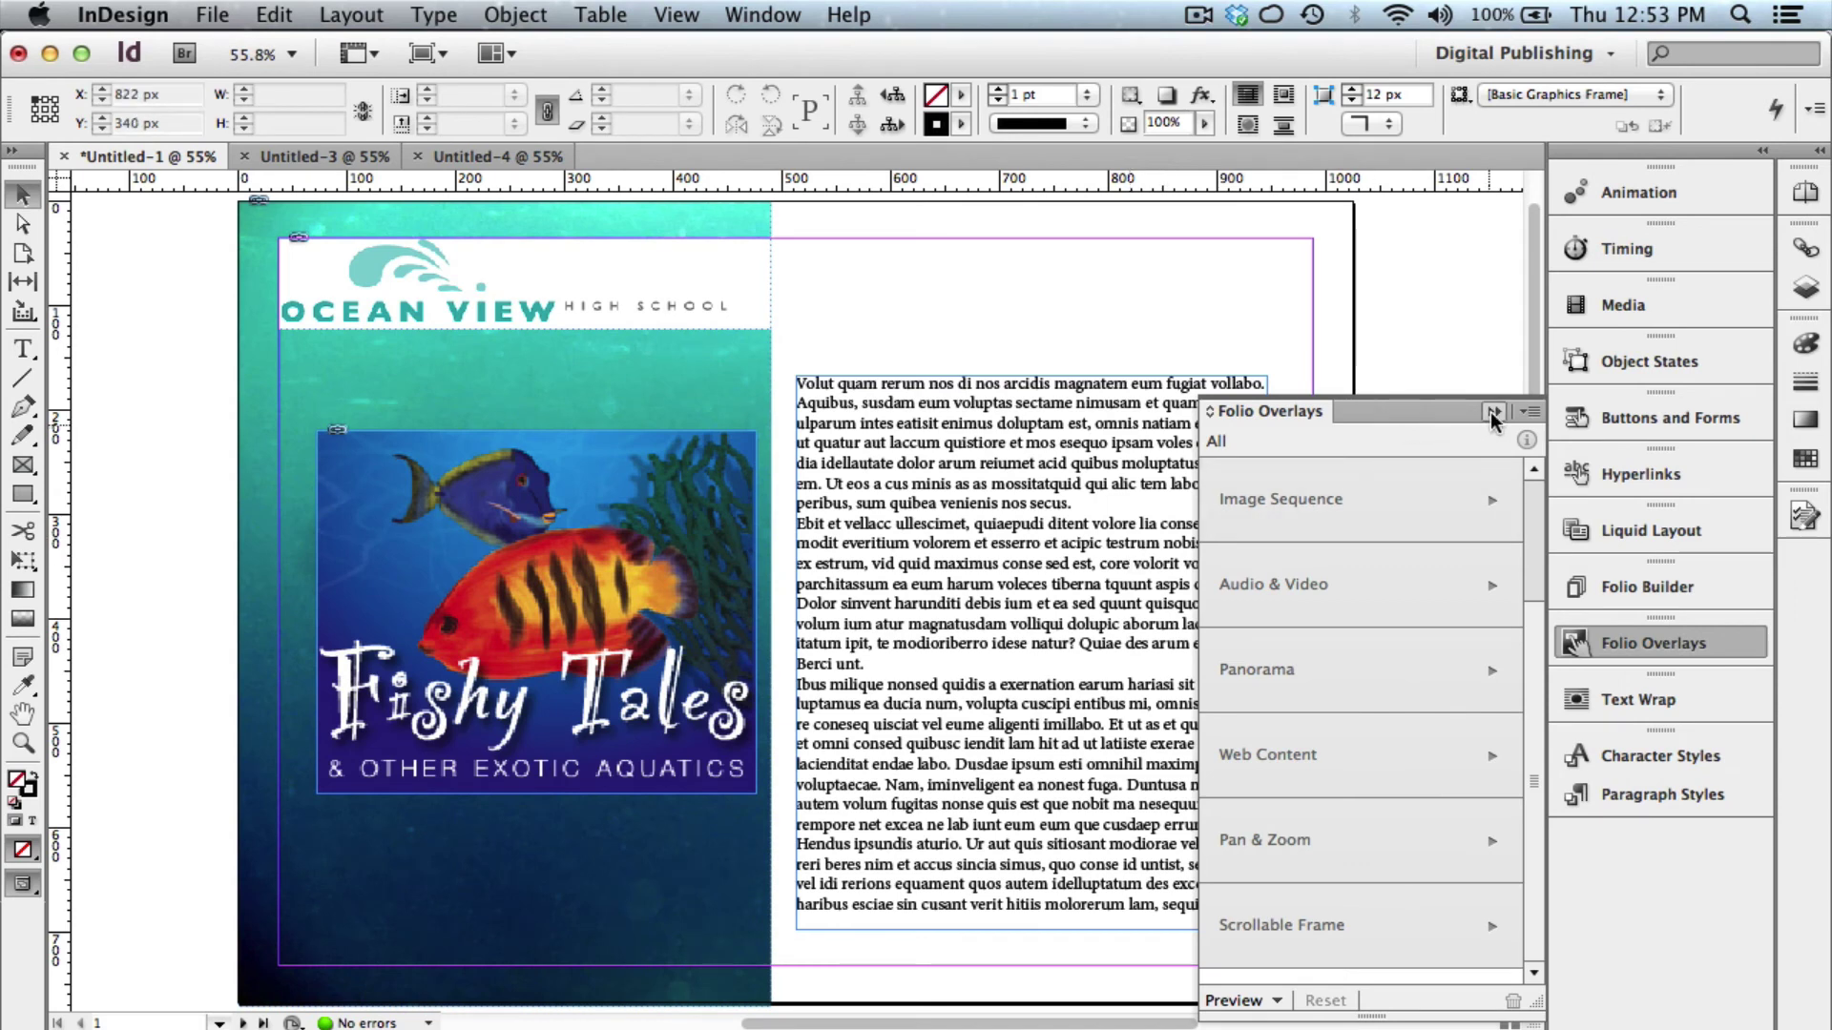
Choose Preview on iPad from Folio Overlays, then bring up Reflector's mirrored iPad screen.
click(1493, 411)
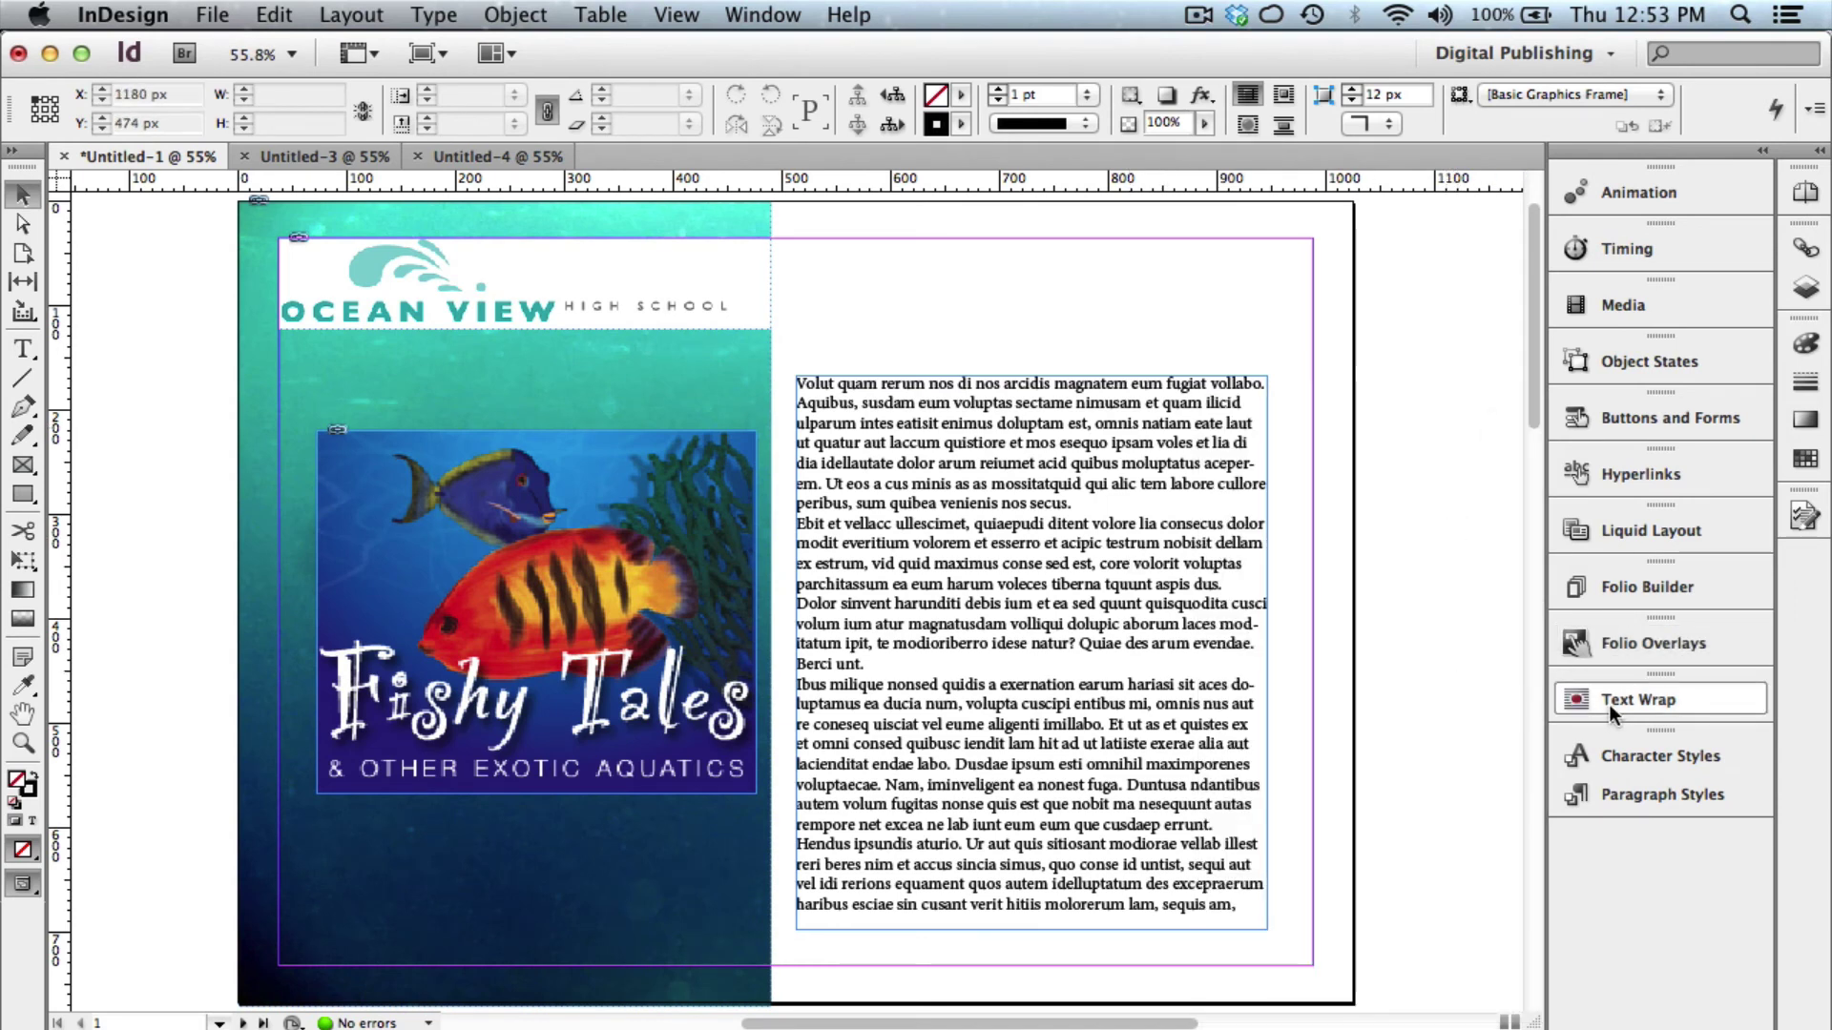
click(1640, 643)
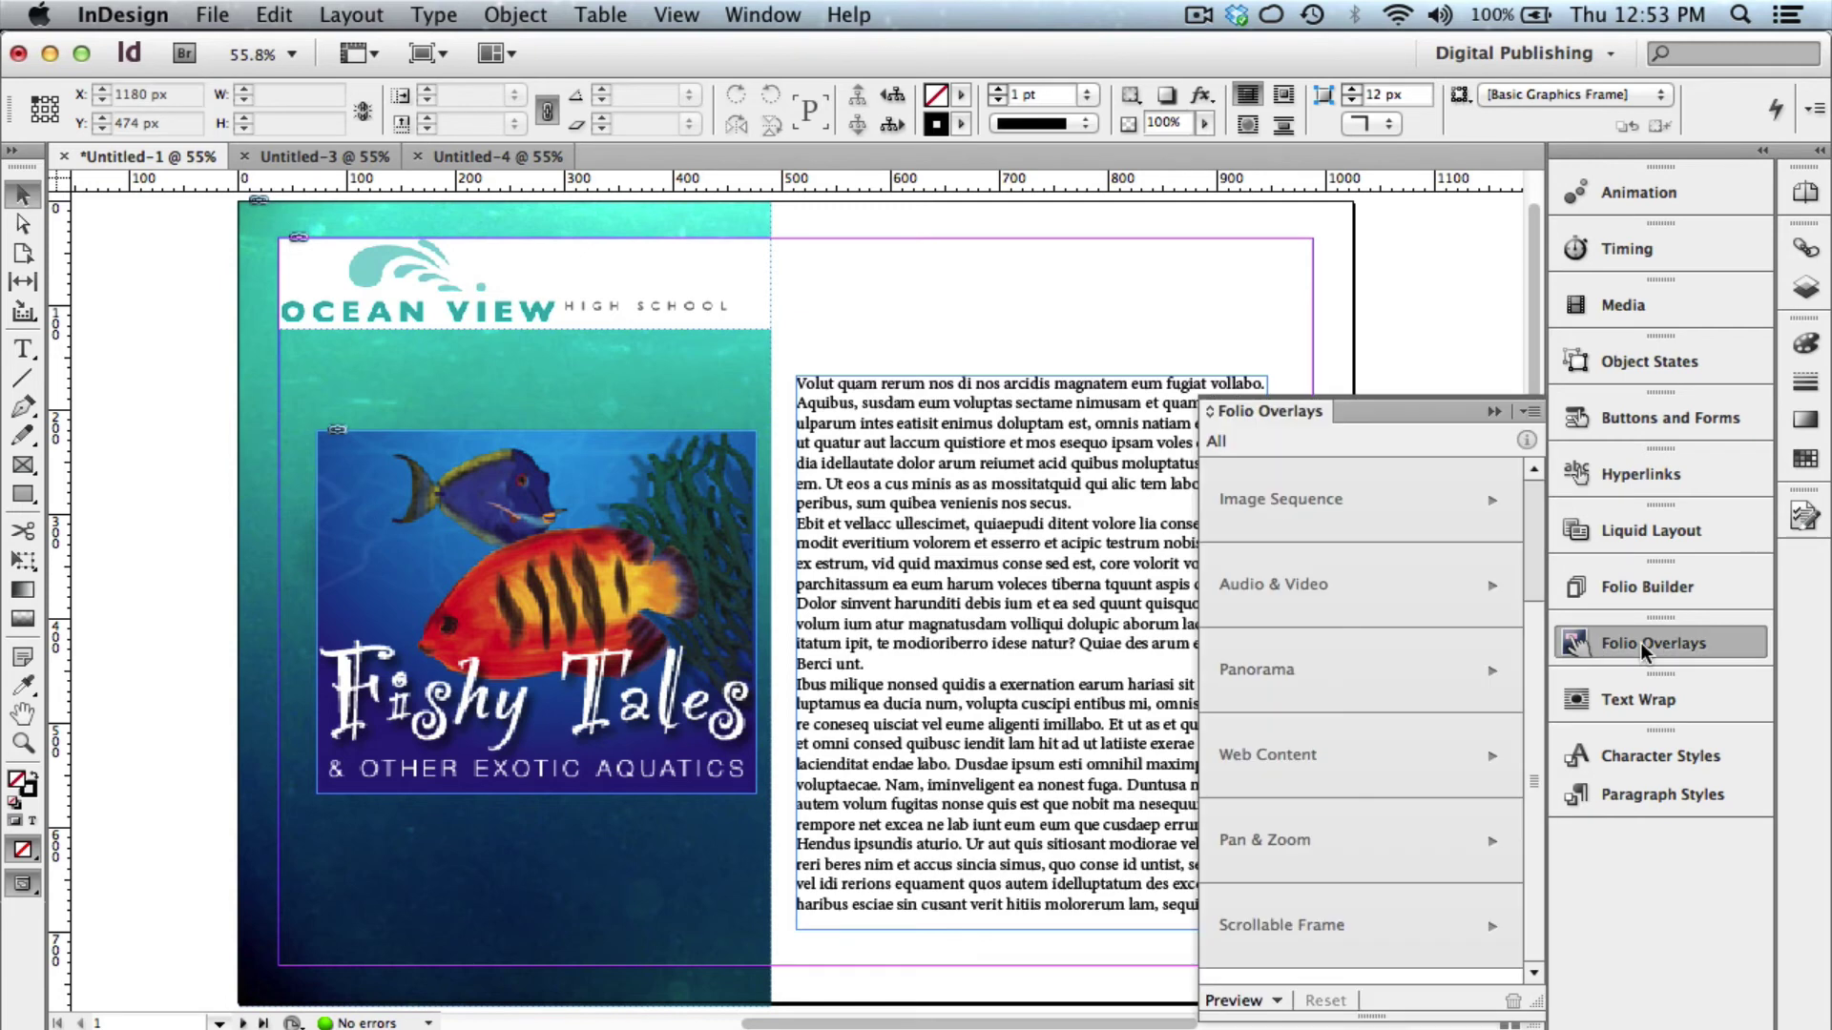
click(1277, 1002)
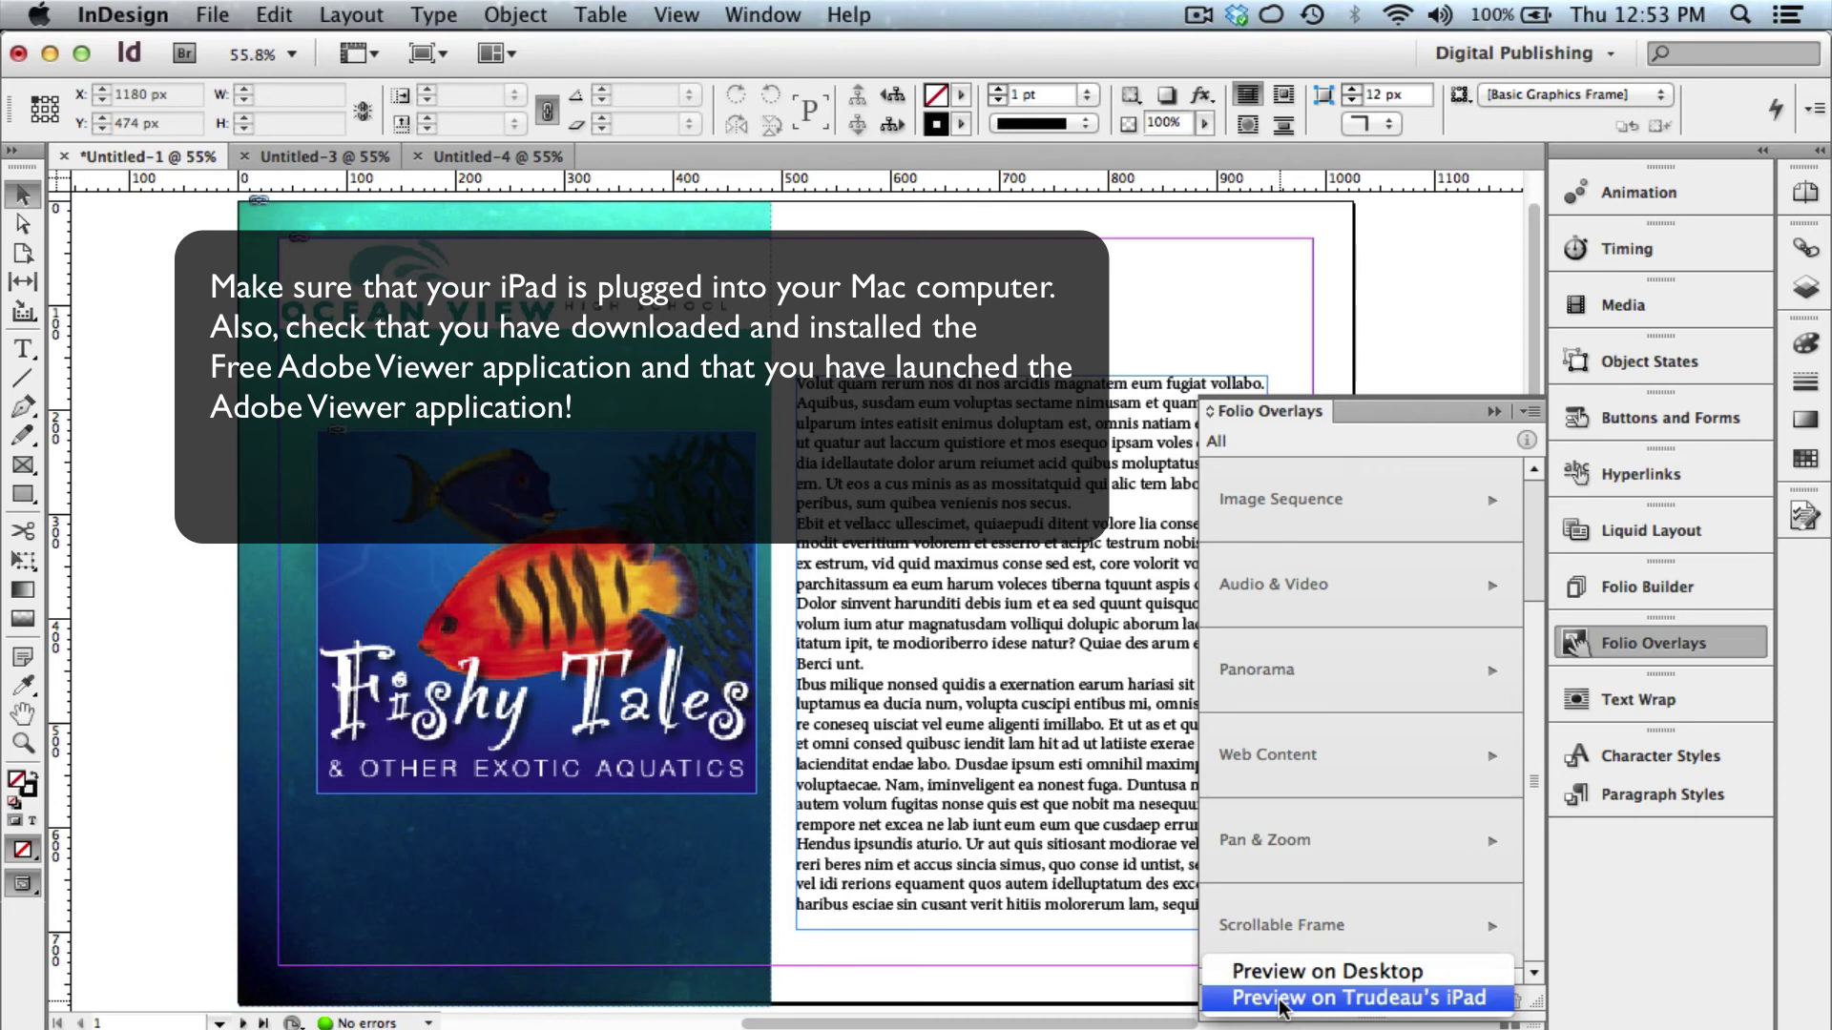
click(1282, 1002)
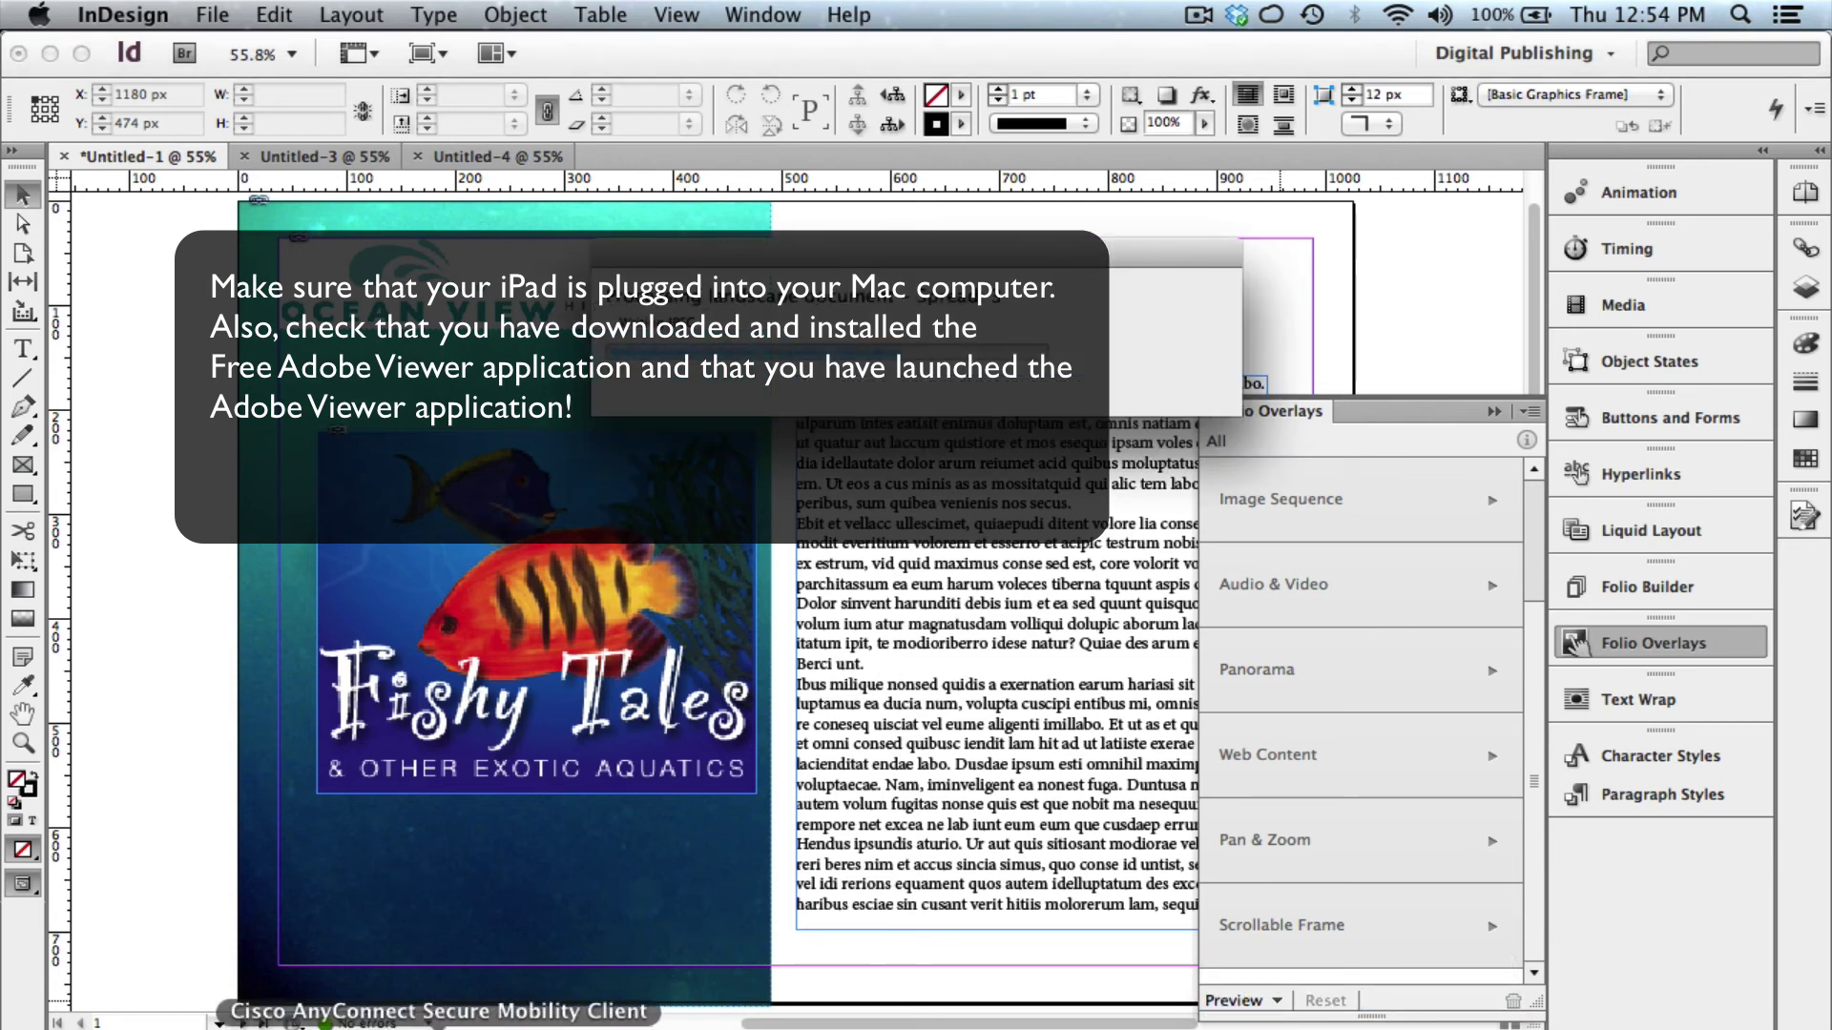
click(299, 1025)
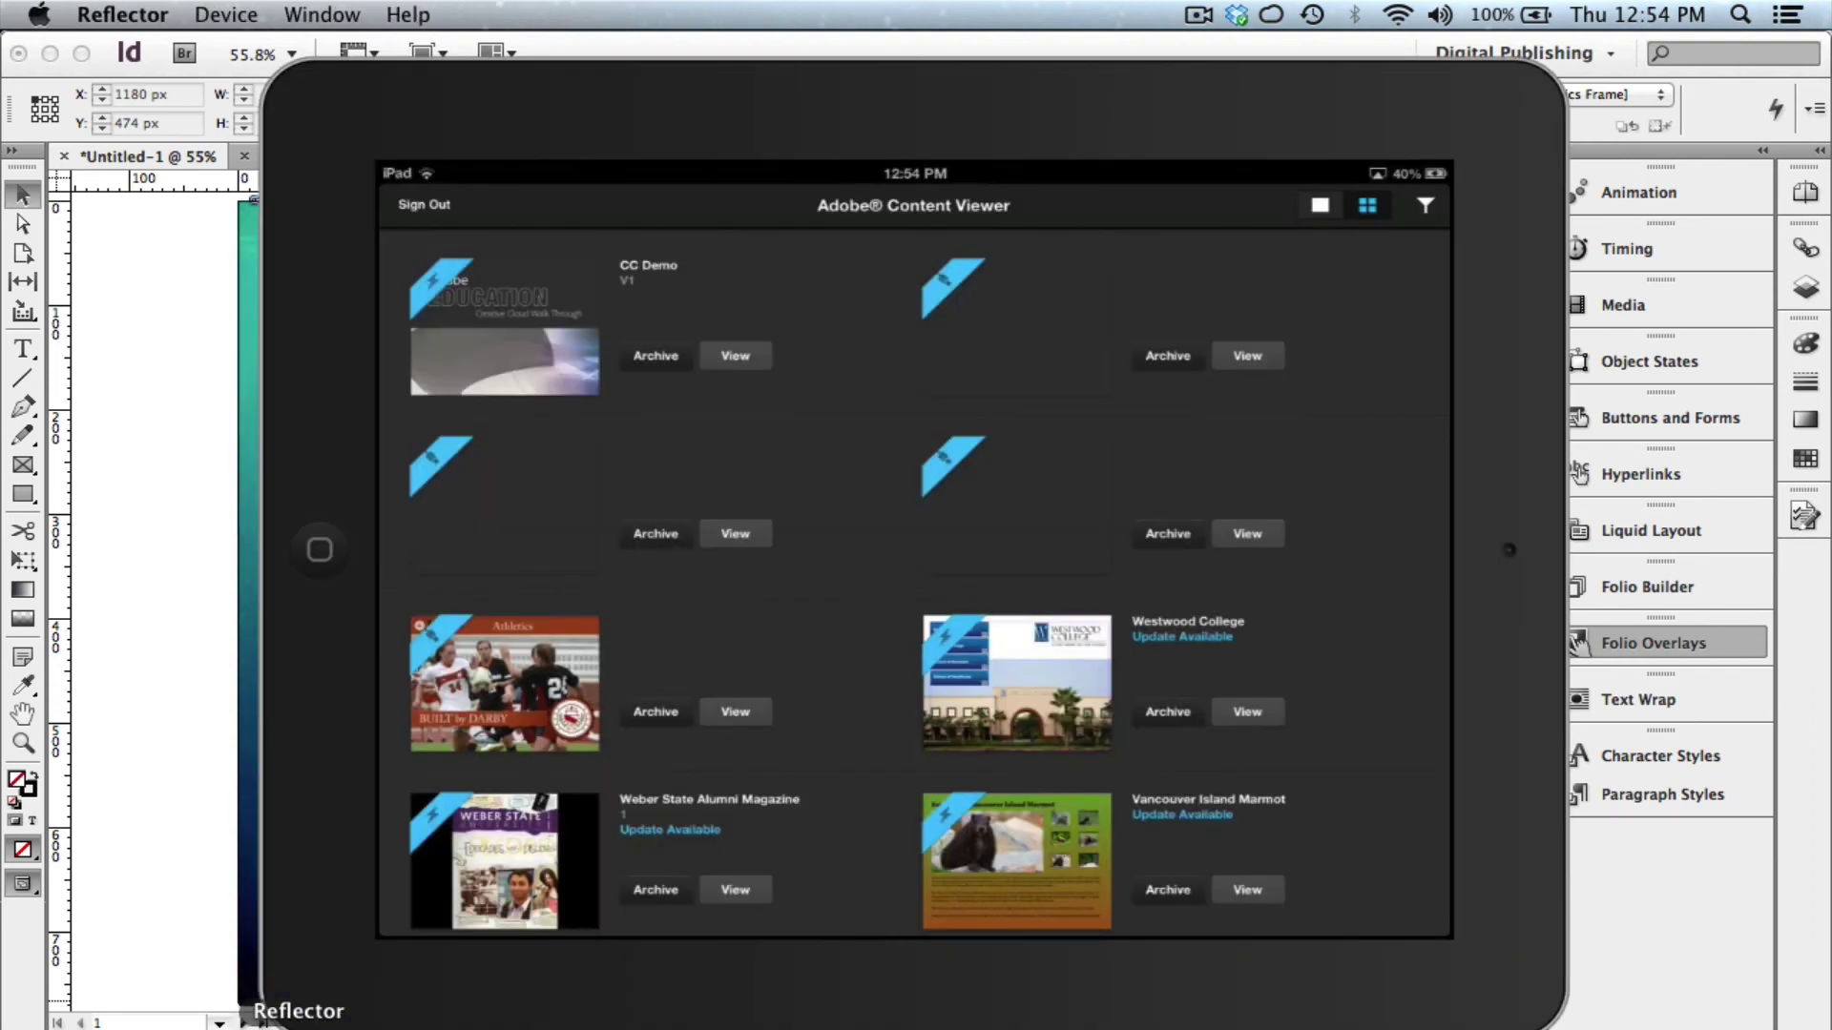
Dismiss the reopened Folio Overlays panel to reveal the iPad mirror showing the Content Viewer library.
click(1579, 645)
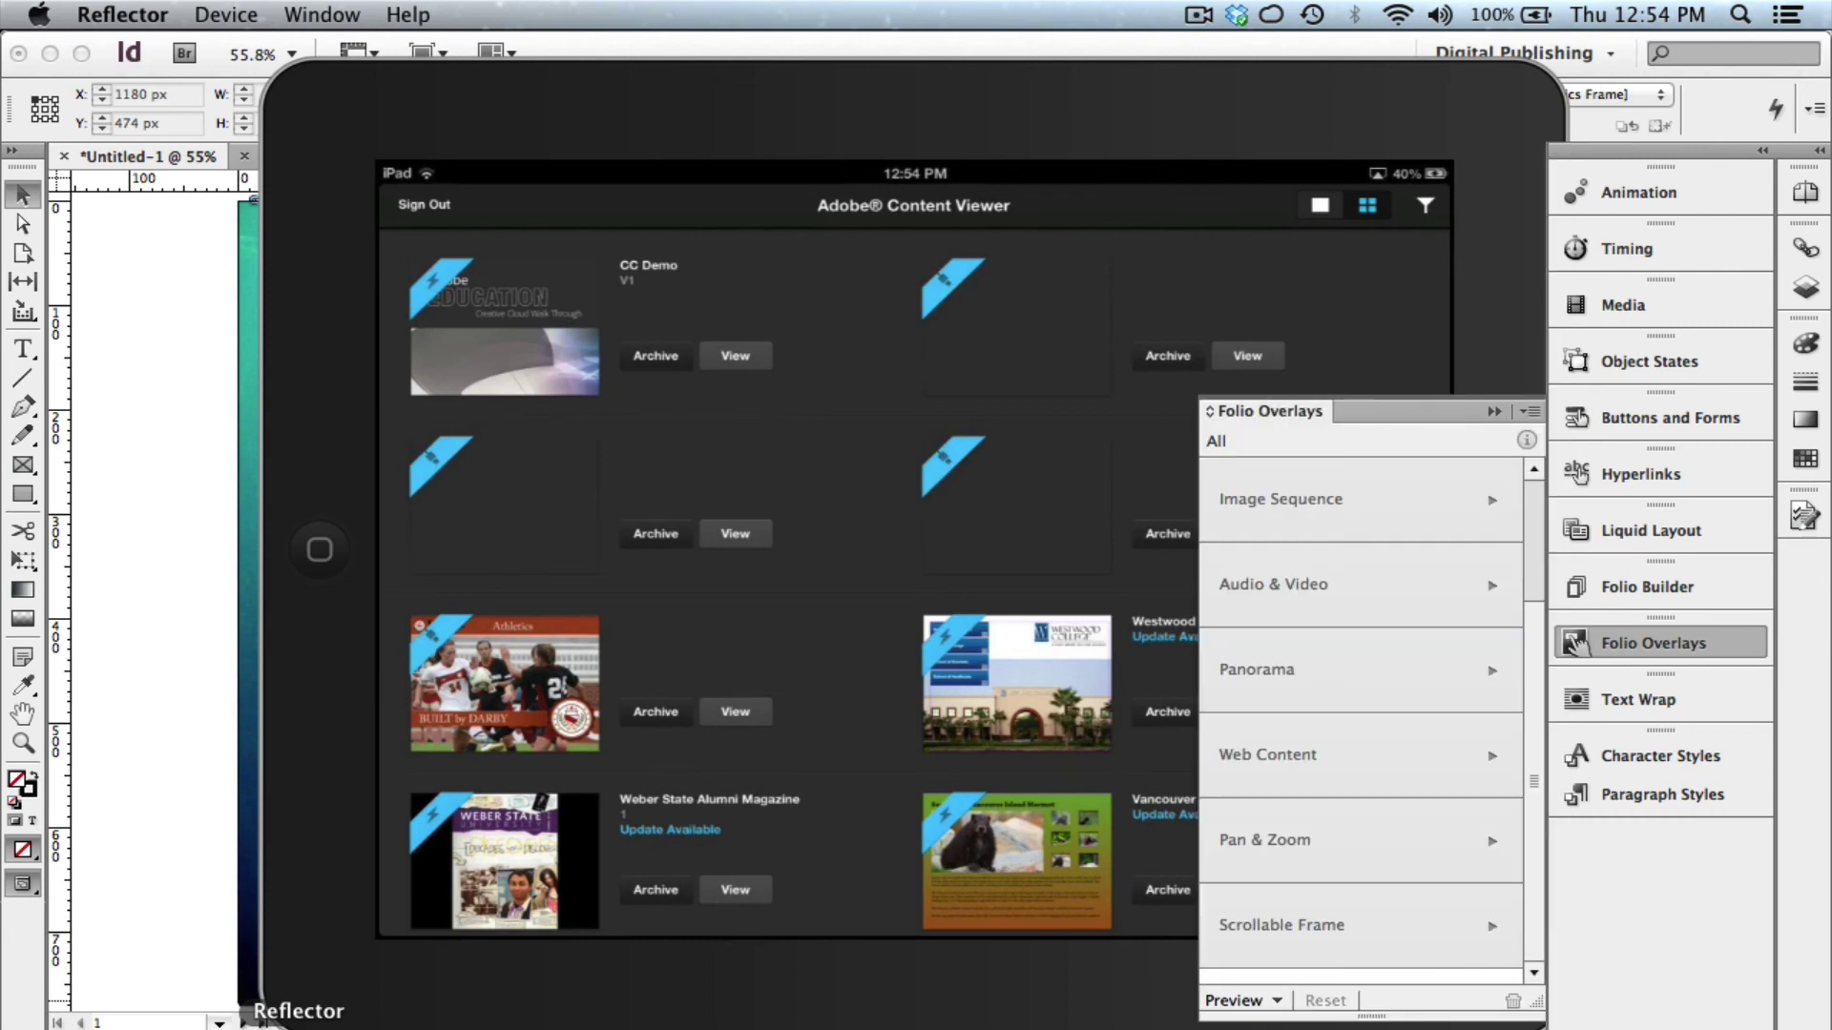
click(1017, 800)
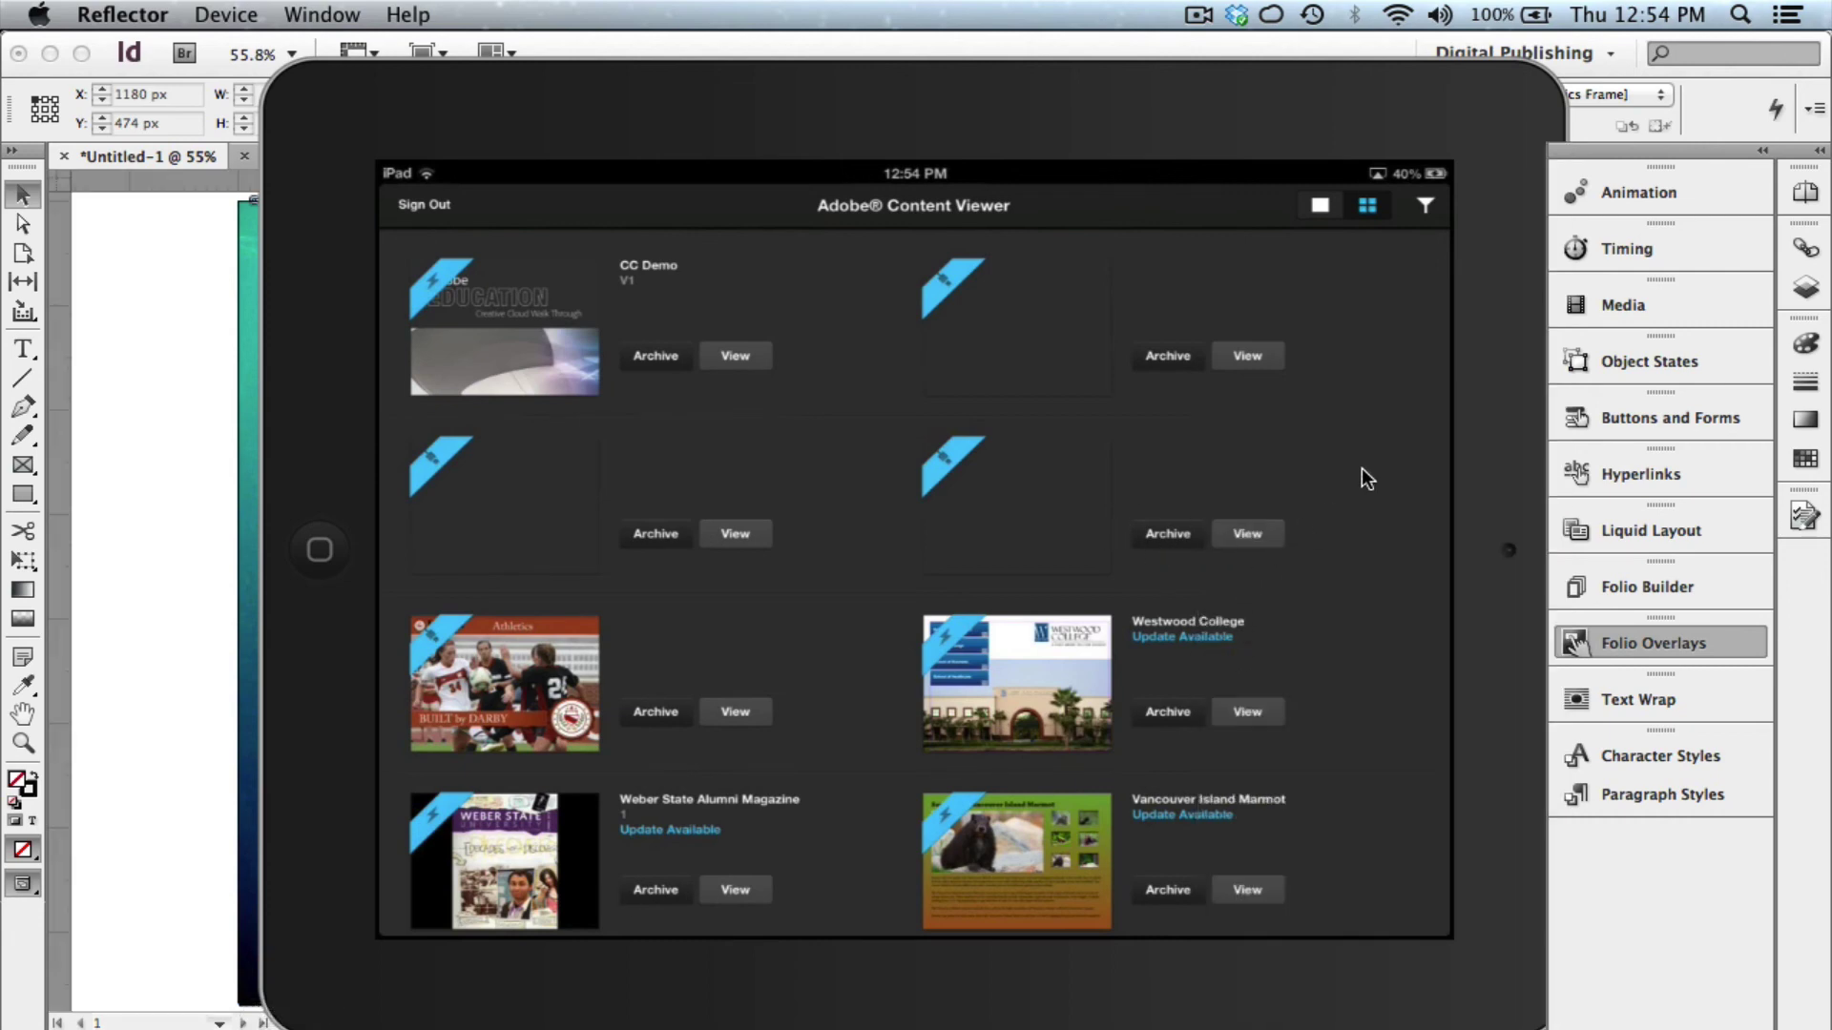